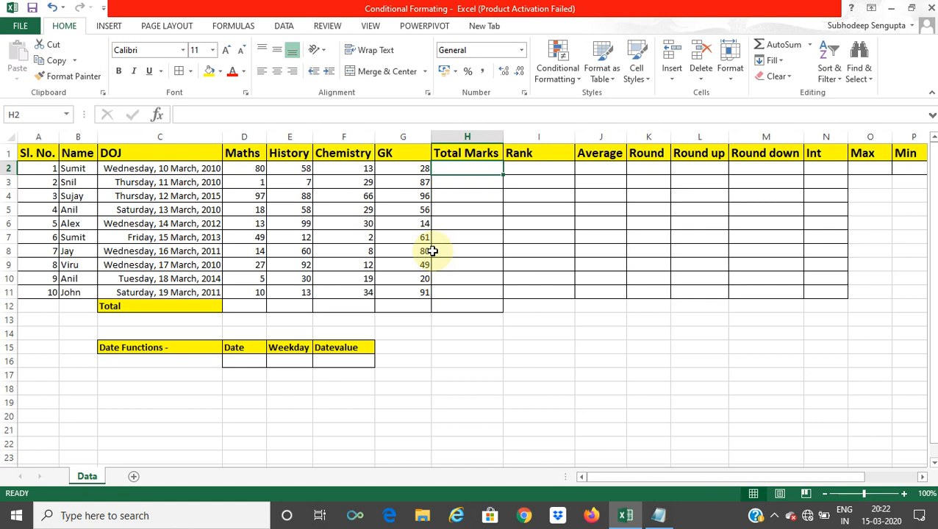
Review the list of functions in Notepad, then examine the column headings of the marks table in Excel
left_click(659, 515)
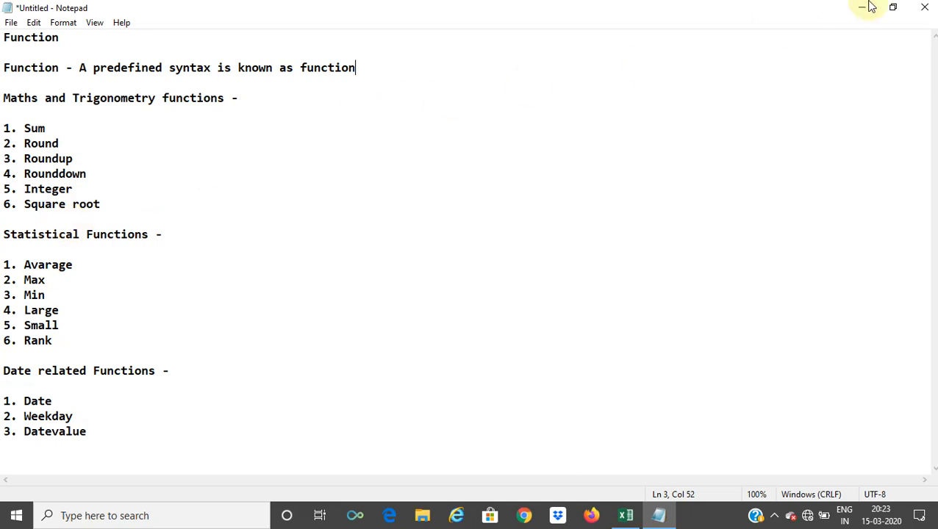
left_click(626, 515)
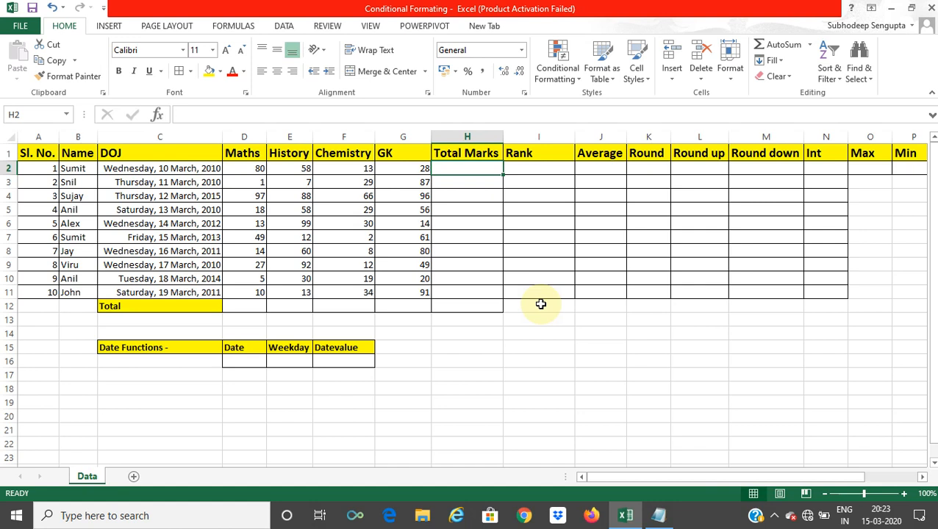
left_click(109, 195)
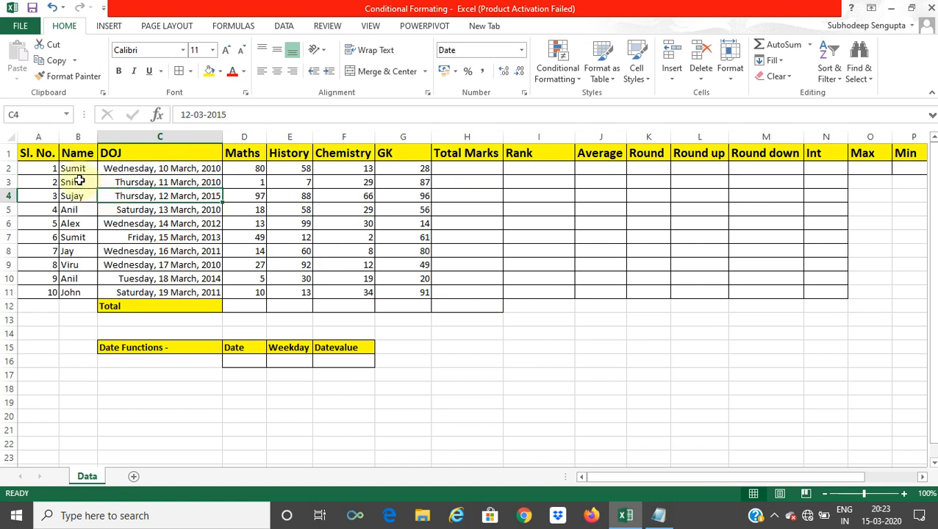
left_click(45, 156)
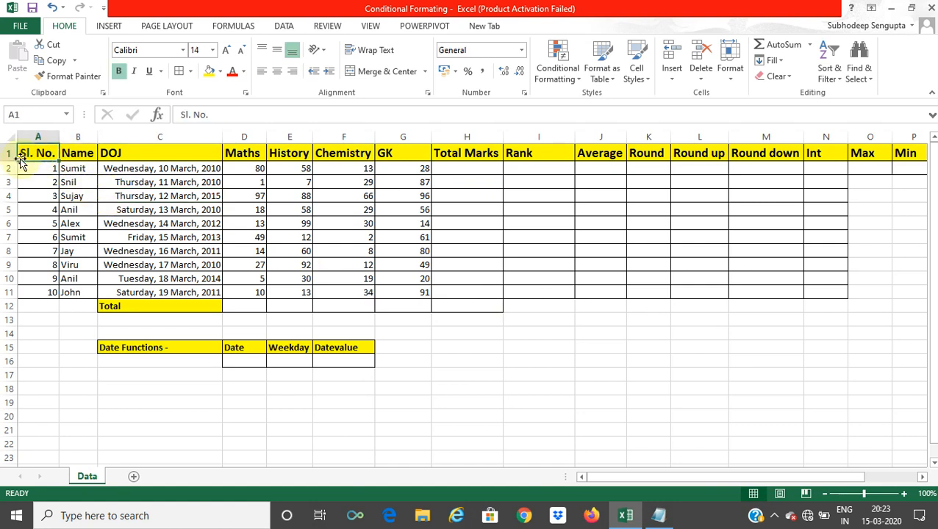
left_click(77, 155)
left_click(157, 155)
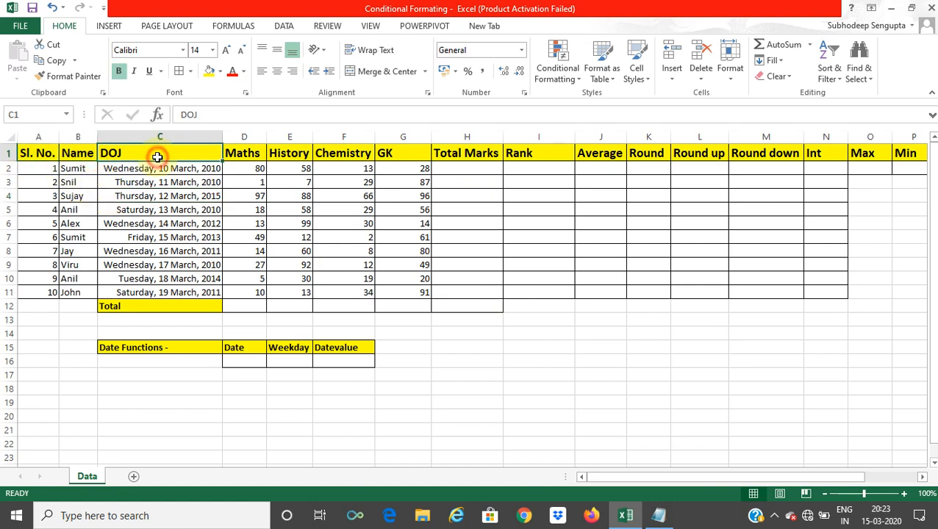
left_click(228, 157)
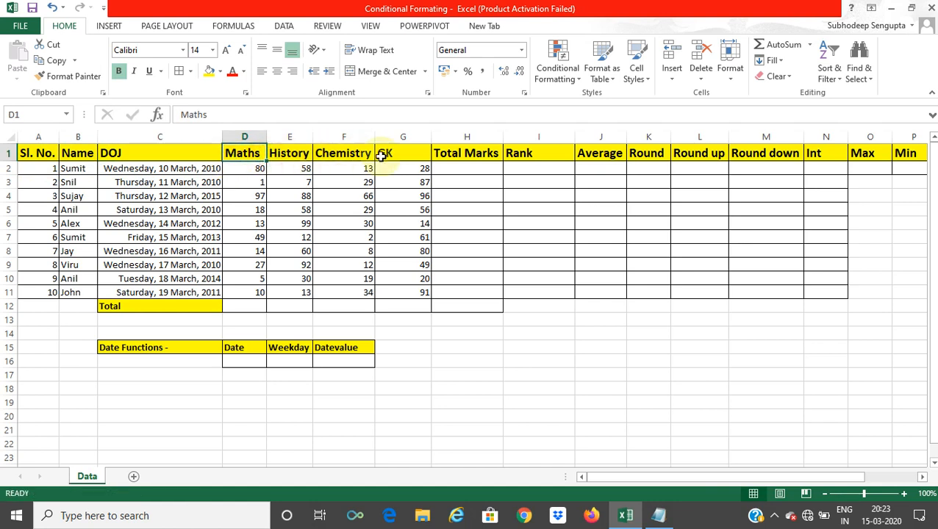
left_click(513, 155)
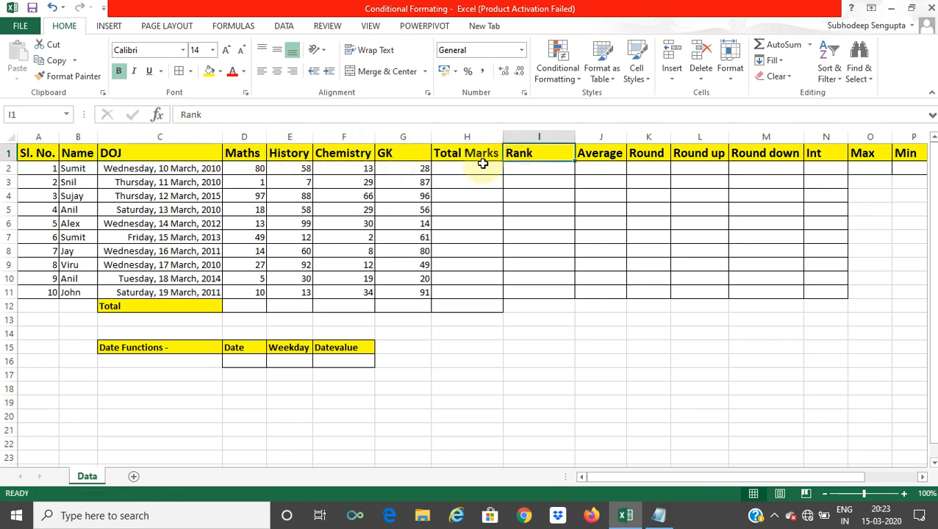
left_click(482, 168)
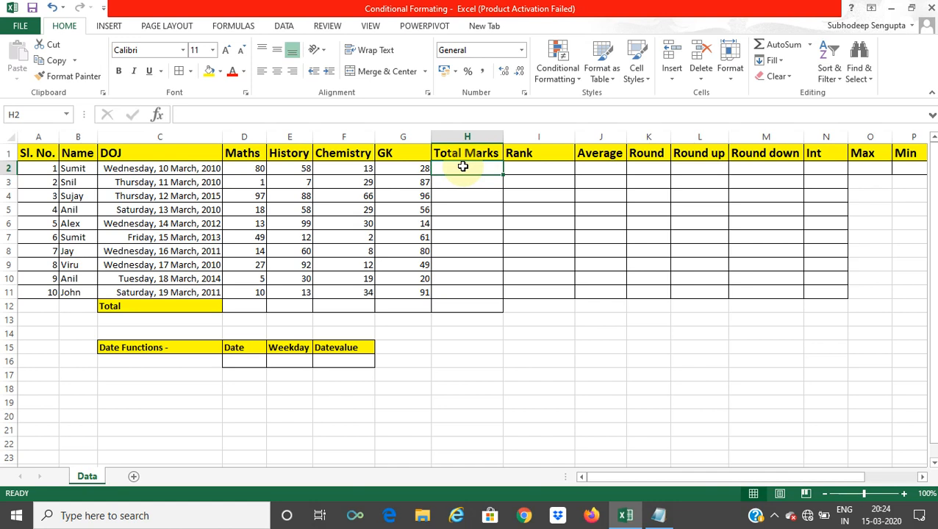
type("=")
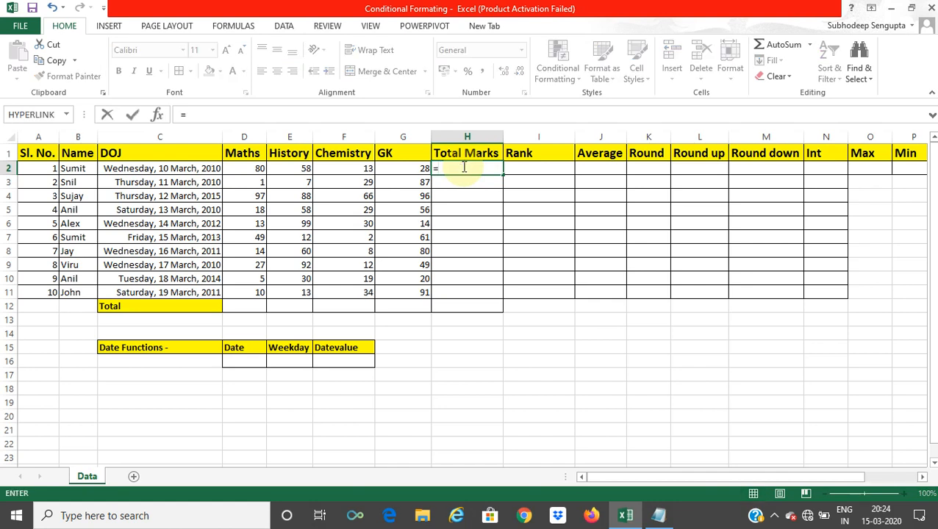
key("BackSpace")
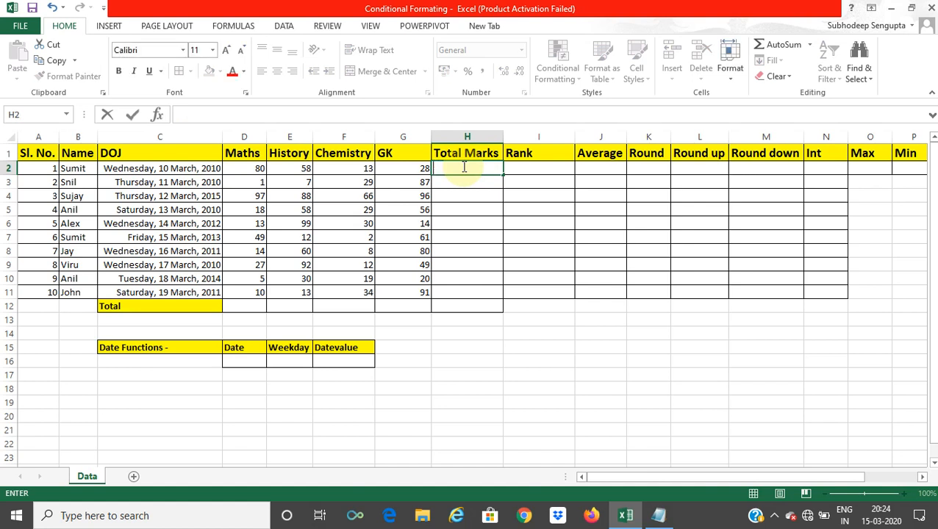
type("=")
key("BackSpace")
type("+")
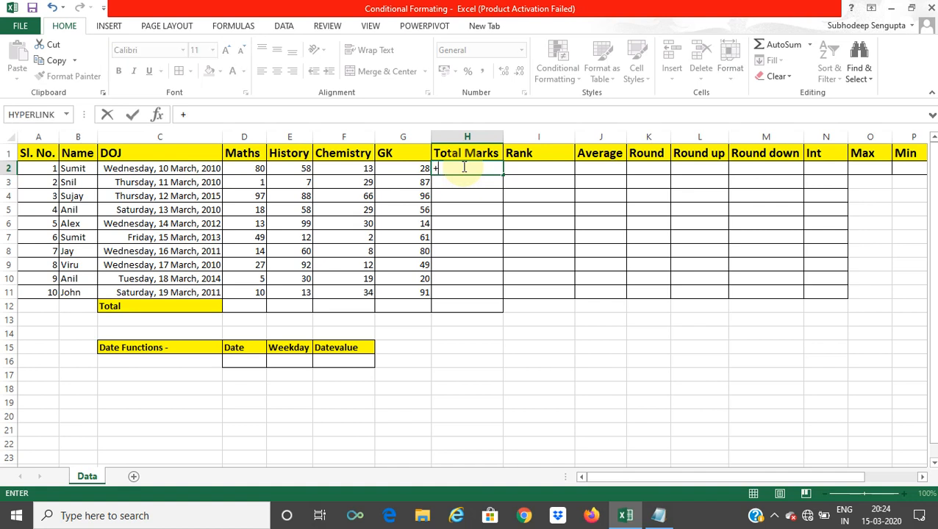
key("BackSpace")
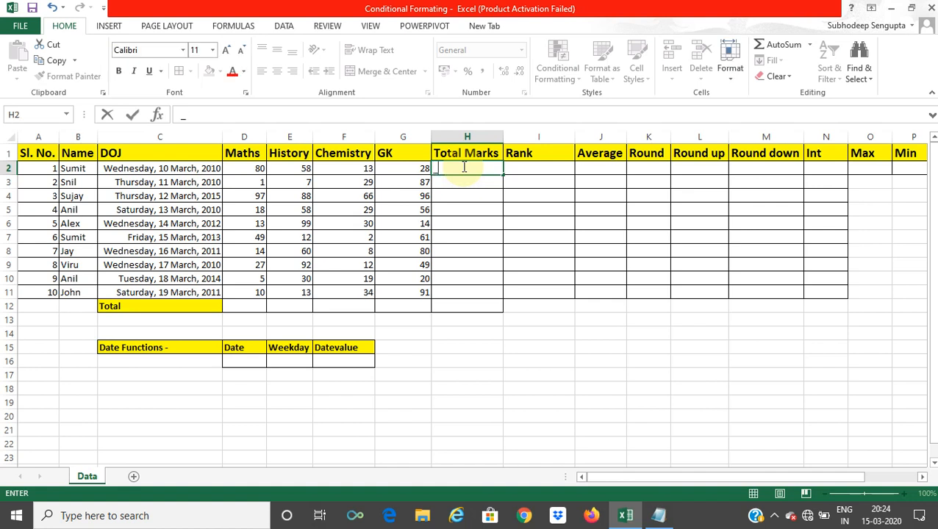
type("=s")
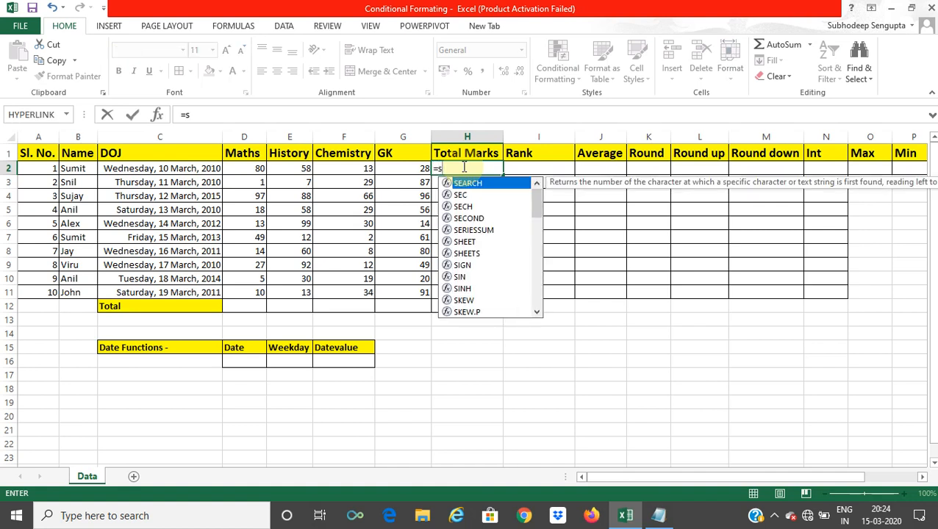
key("BackSpace")
key("BackSpace")
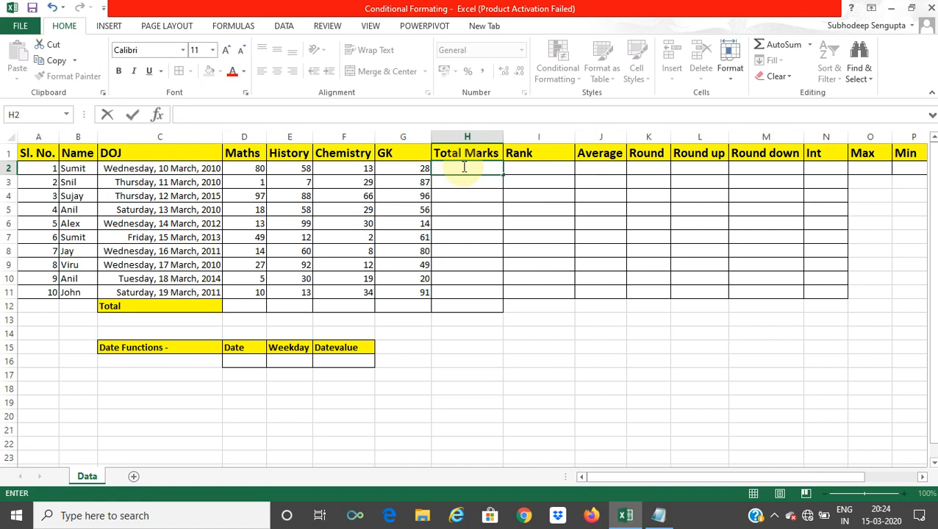
type("=s")
key("BackSpace")
key("BackSpace")
type("-s")
key("BackSpace")
key("BackSpace")
Start a SUM formula in H2 and open its Function Arguments dialog
type("=")
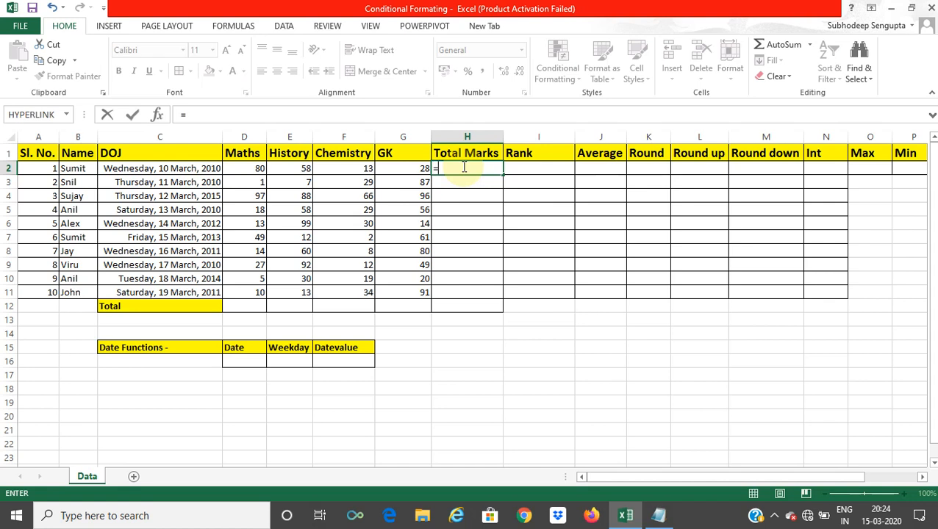
type("sum")
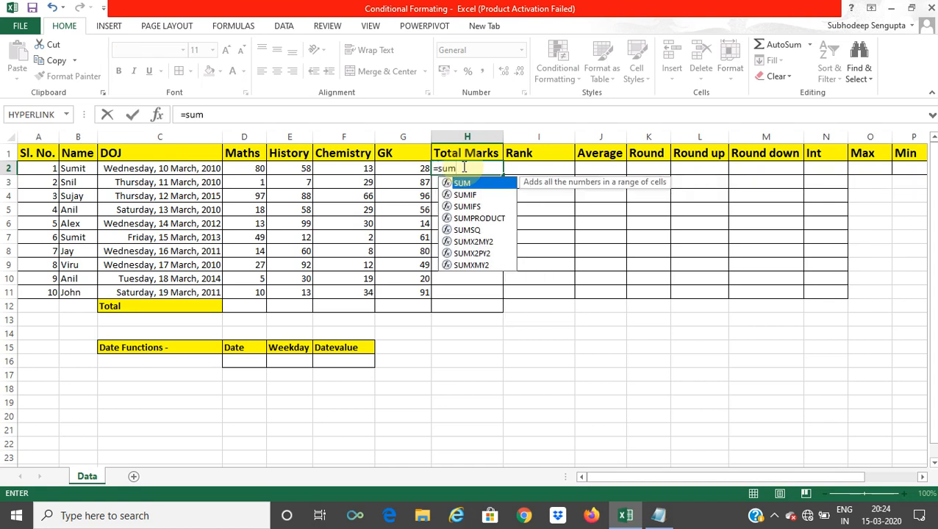
type("(")
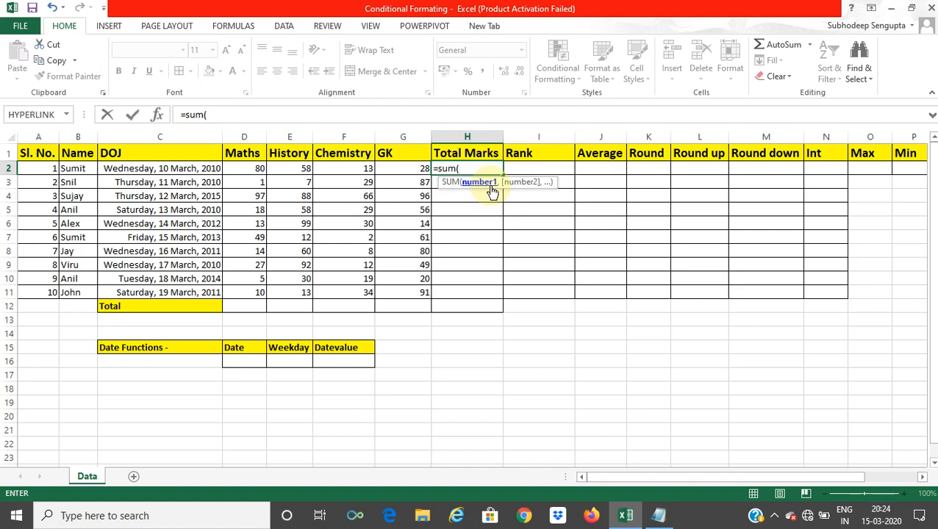
key("ctrl+a")
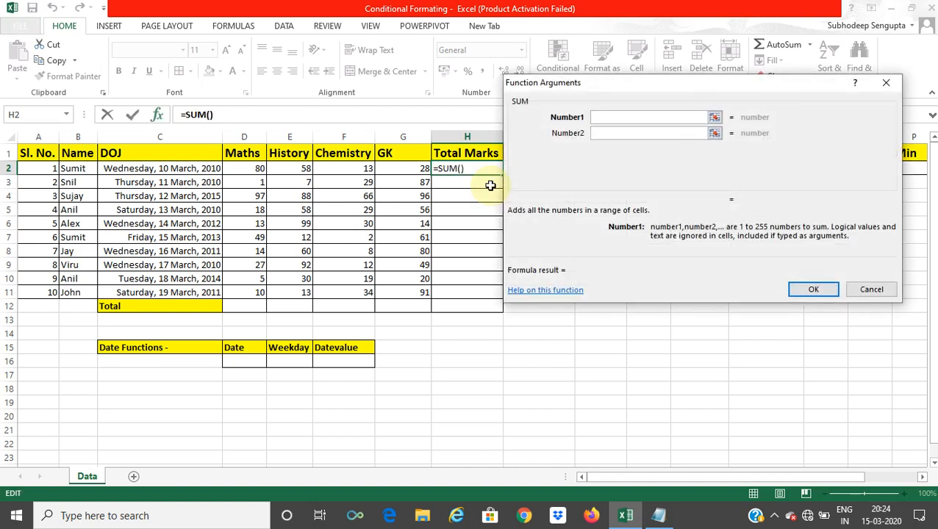
Switch to Notepad, add the line "Argument box shorcut key - Ctrl + A" below the date functions, and return to Excel
key("alt+Tab")
left_click(143, 440)
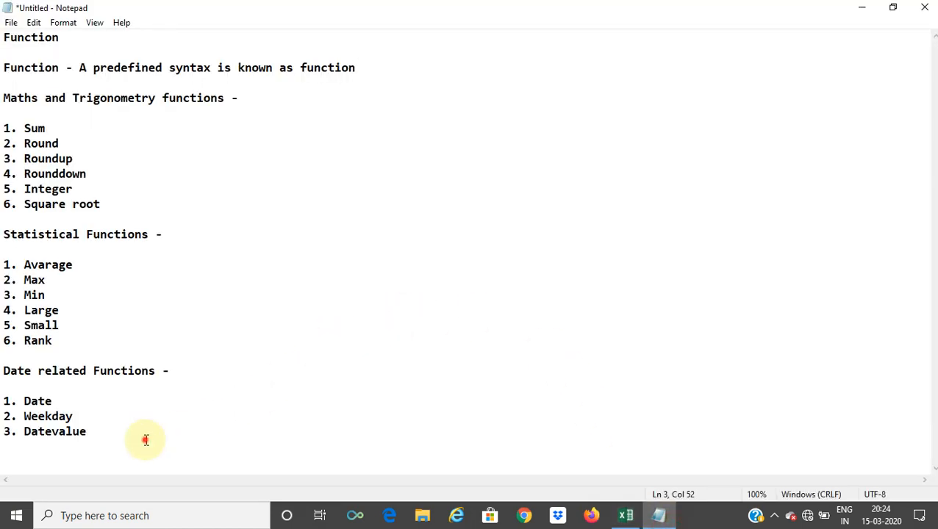
key("Return")
key("Return")
type("A")
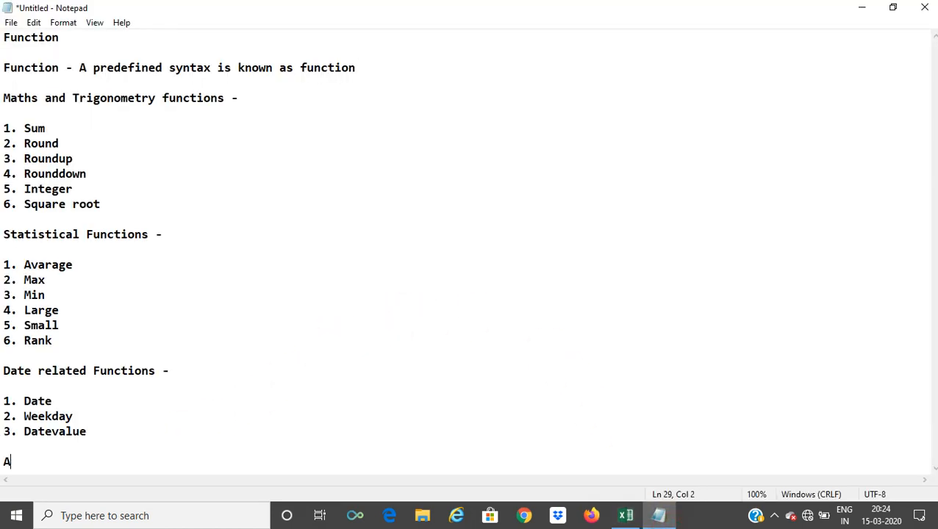
type("rgument ")
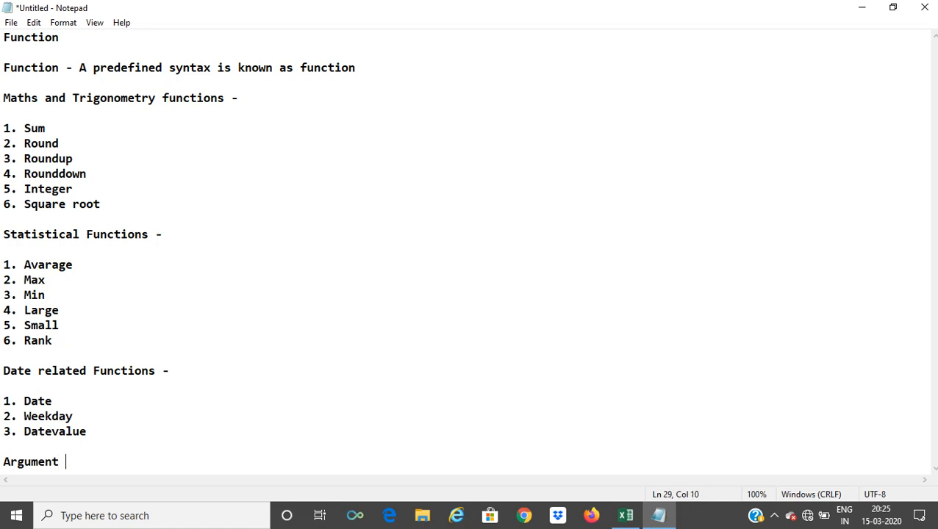
type("box shorcut key ")
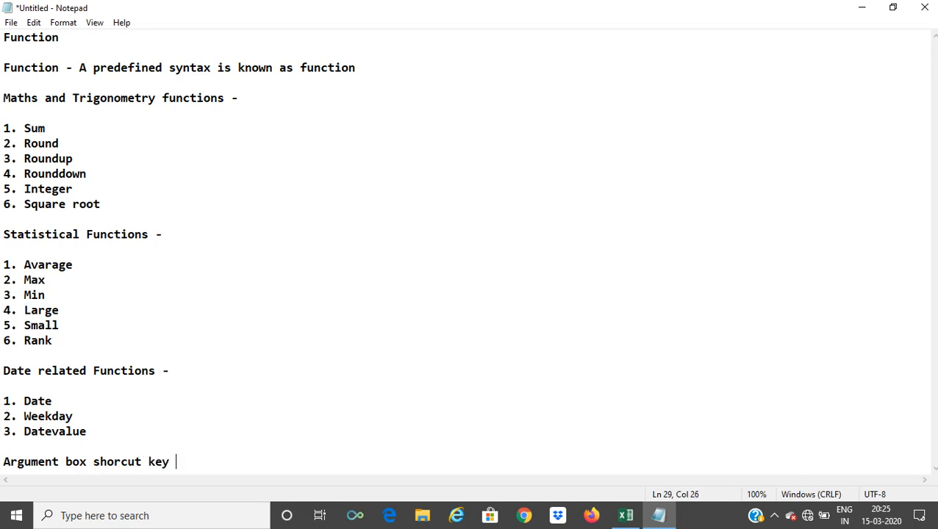
type("- Ctrl + A")
left_click(863, 8)
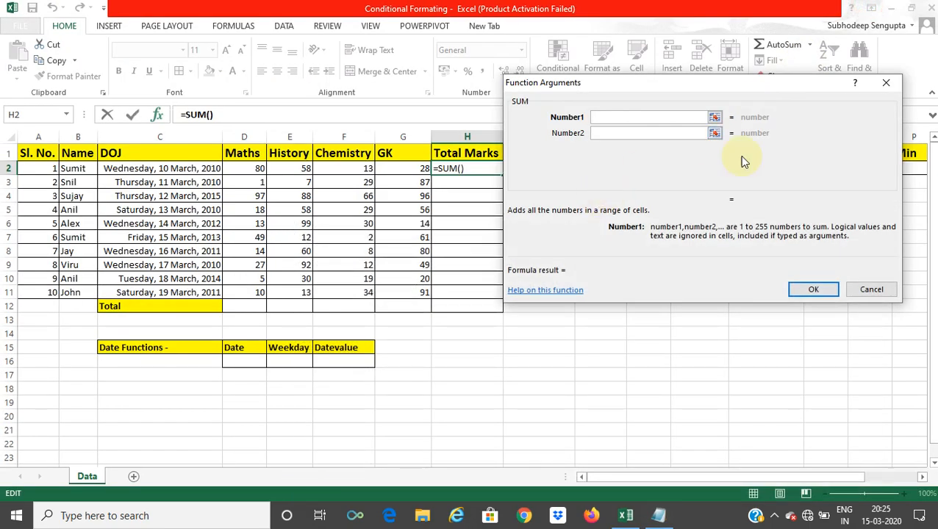
Discard the open SUM entry, begin a new SUM formula in H2 and bring up its Function Arguments dialog
left_click(886, 83)
type("=sum")
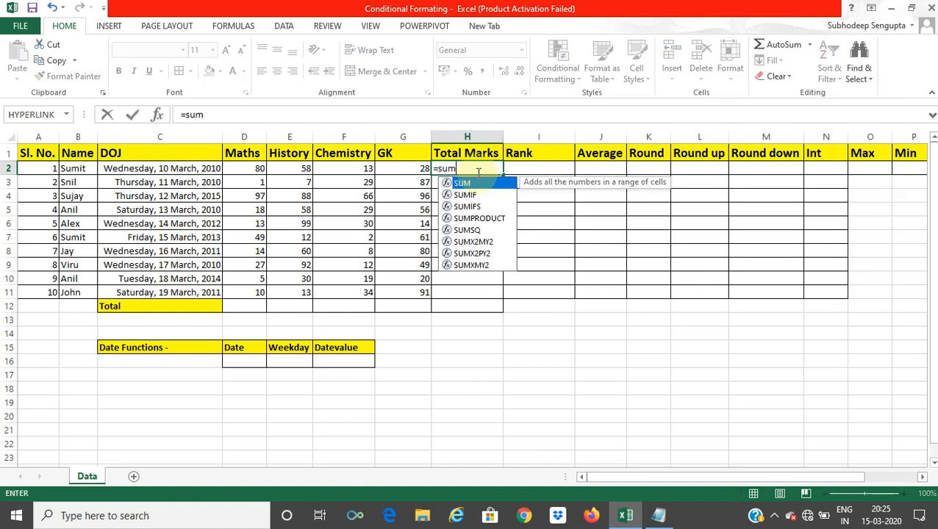
key("Tab")
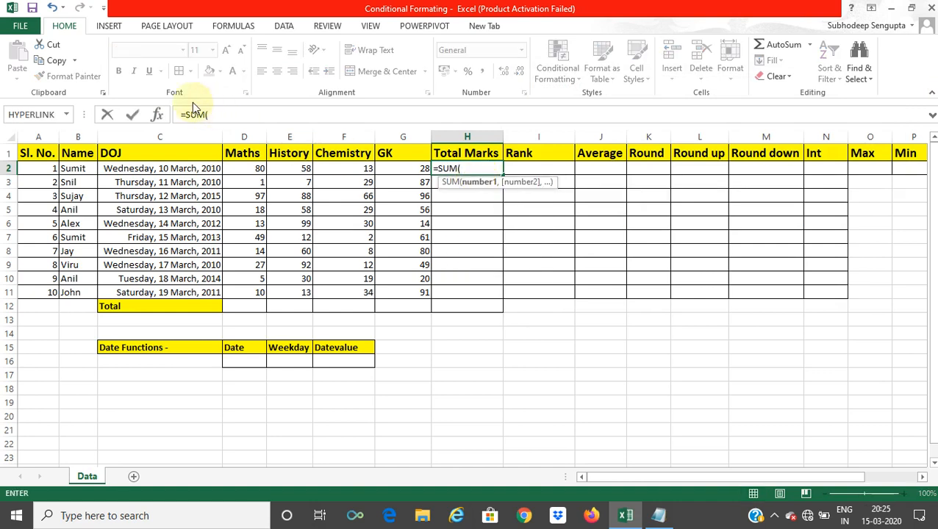
left_click(158, 115)
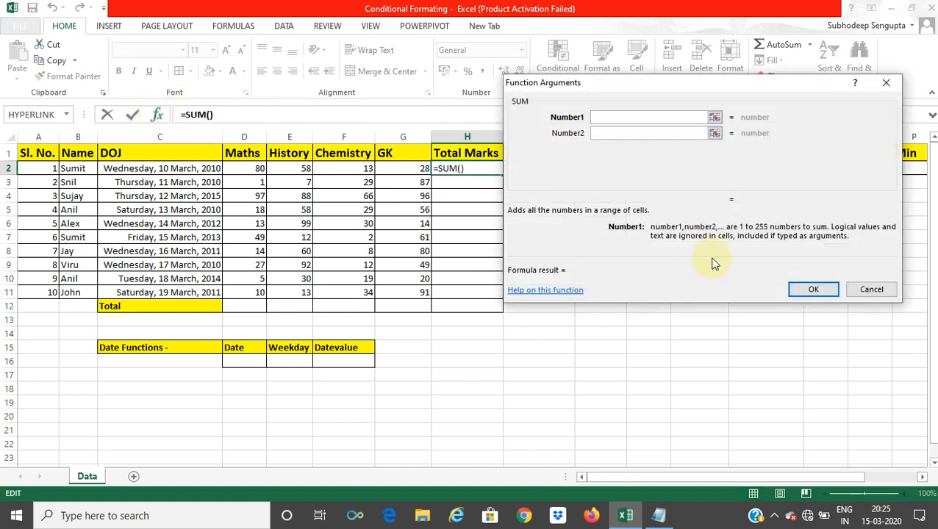
left_click_drag(710, 96, 710, 157)
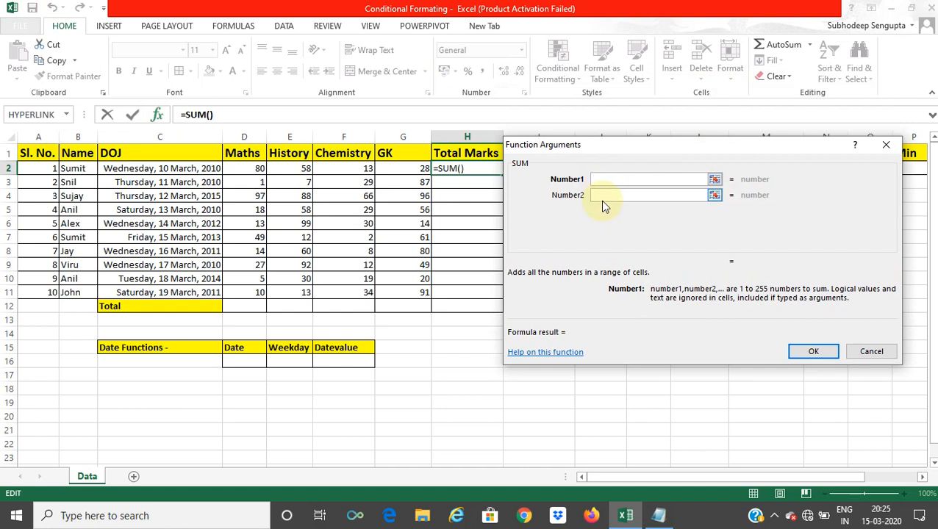
Set the four SUM arguments to D2, E2, F2 and G2 and enter the formula in H2
left_click(251, 169)
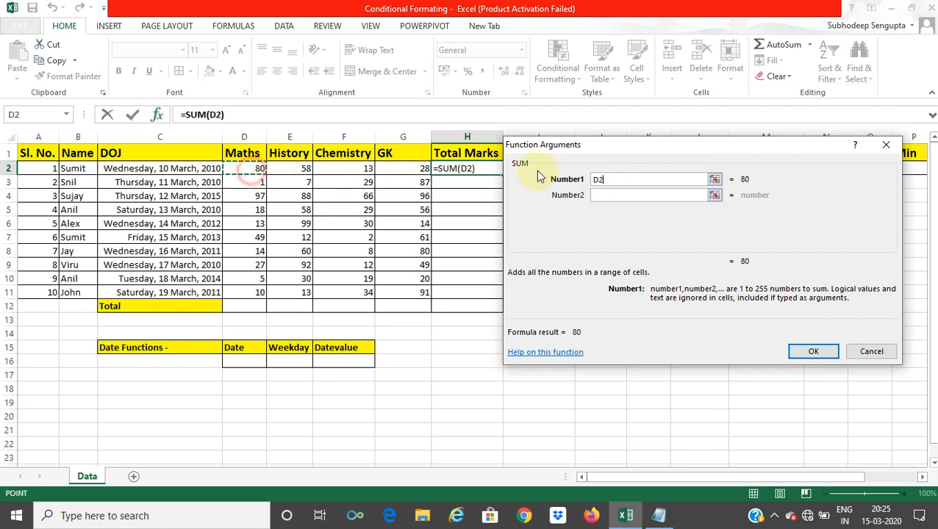
left_click(607, 194)
left_click(301, 169)
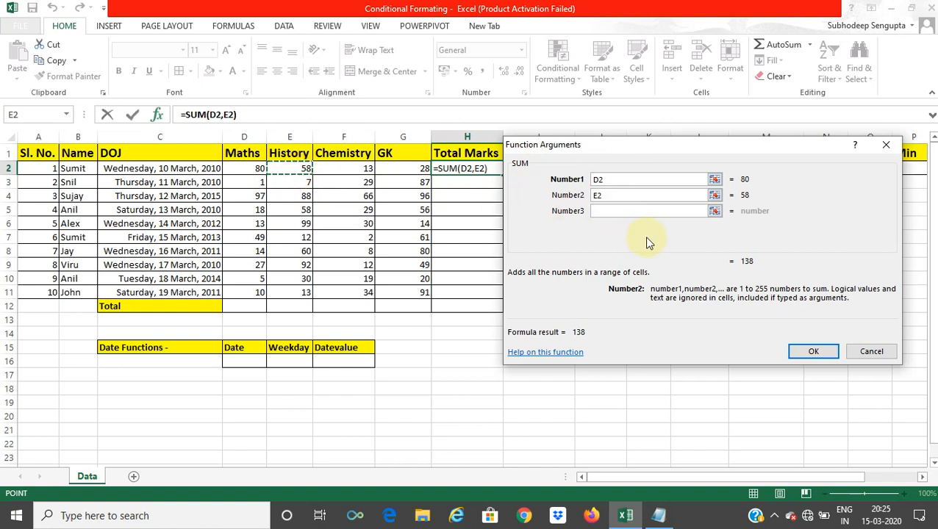
left_click(610, 211)
left_click(345, 172)
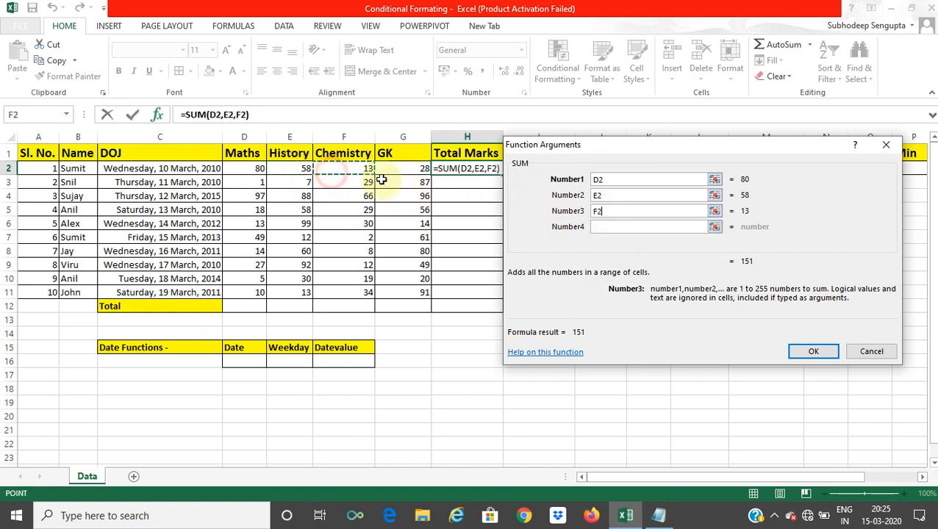
left_click(608, 226)
left_click(415, 174)
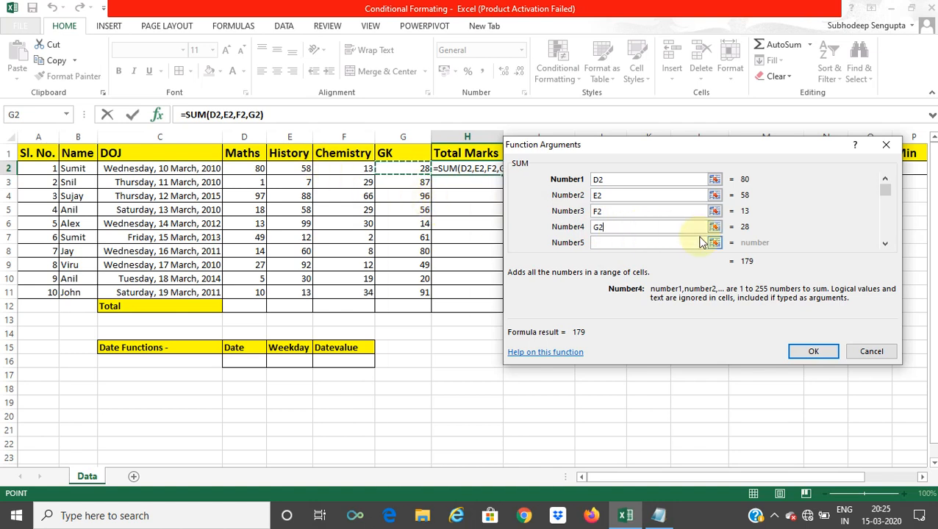
left_click(820, 357)
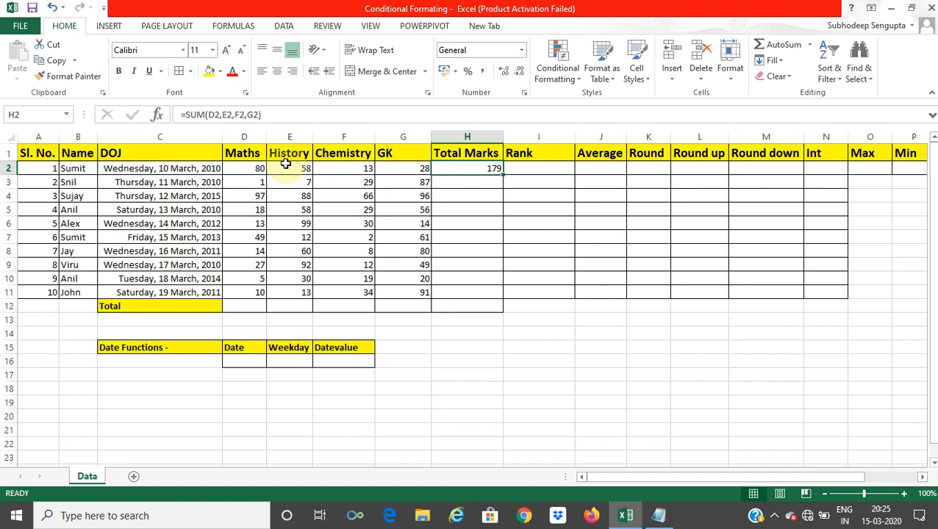
Replace the Total Marks formula in H2 with the range version =SUM(D2:G2)
left_click(483, 169)
type("=sum")
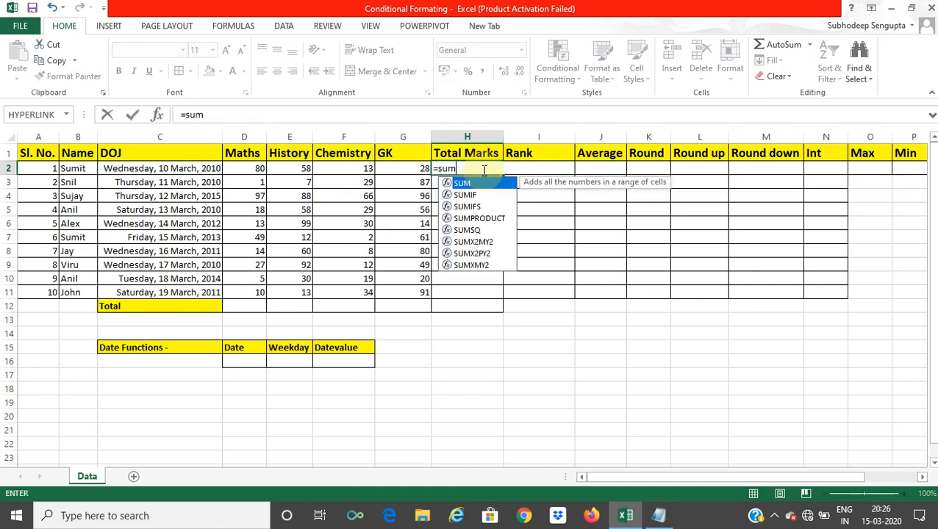
key("Tab")
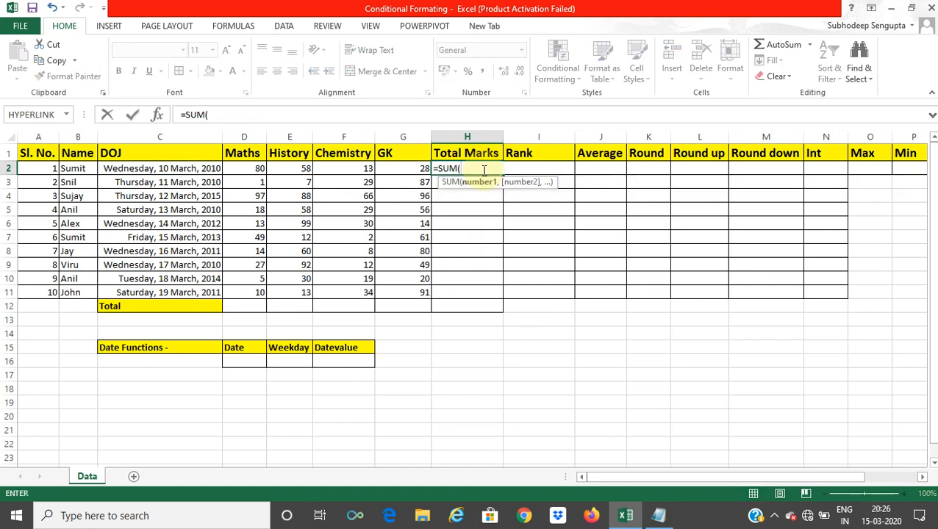
left_click(237, 170)
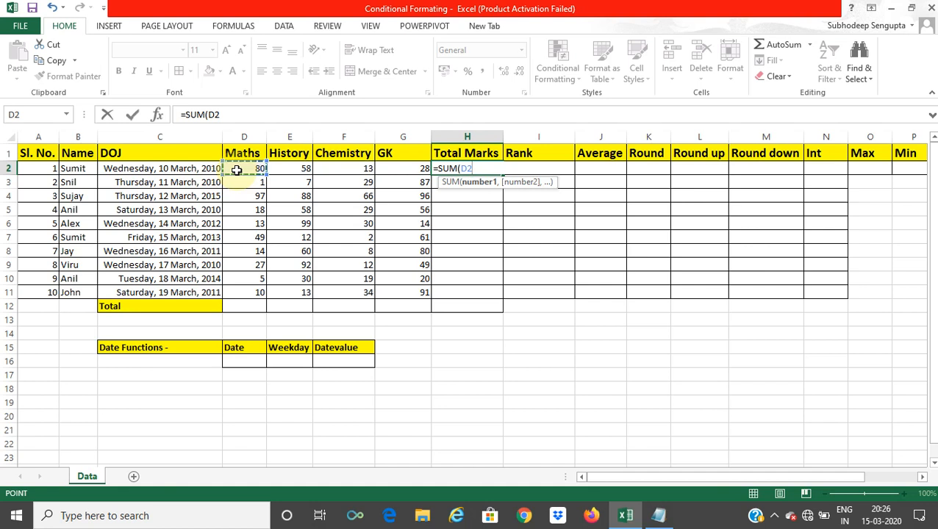
left_click_drag(237, 170, 395, 172)
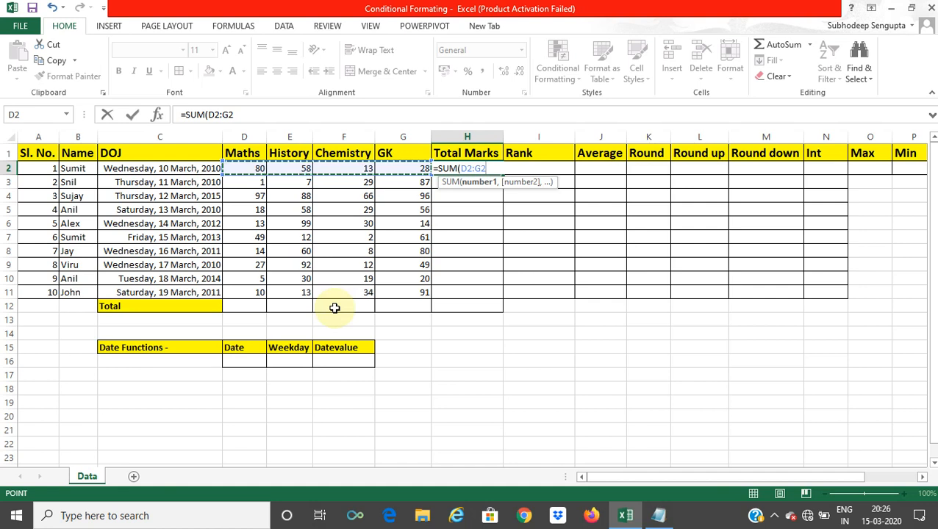
type(")")
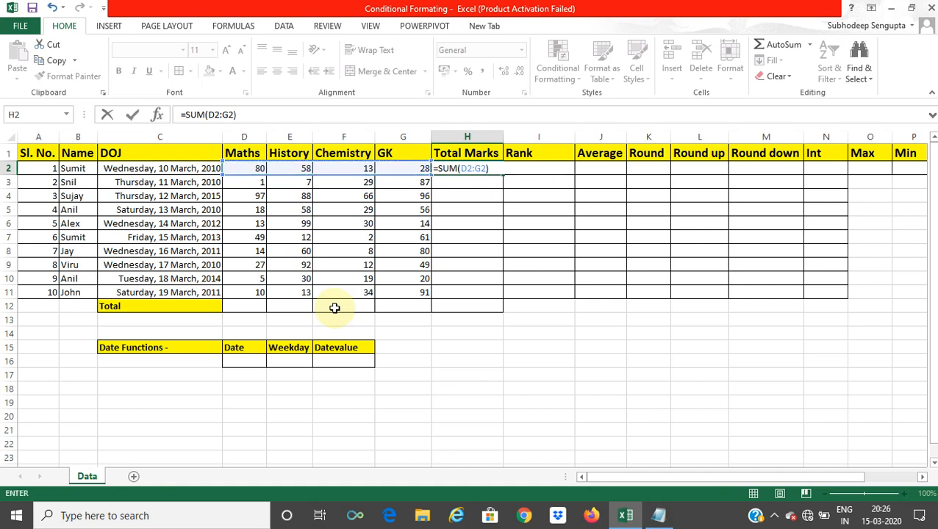
key("Return")
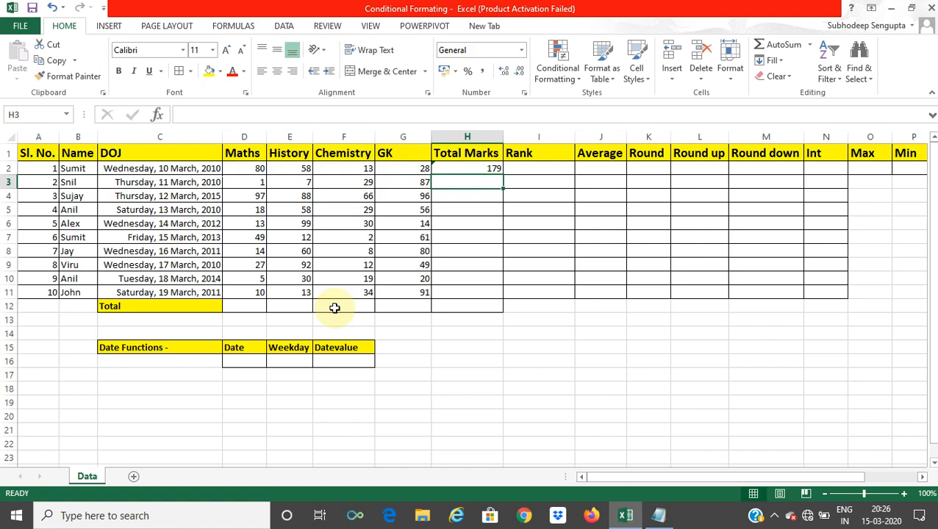
Fill the H2 sum formula down through H11 and ignore the flagged error for those cells
left_click(475, 168)
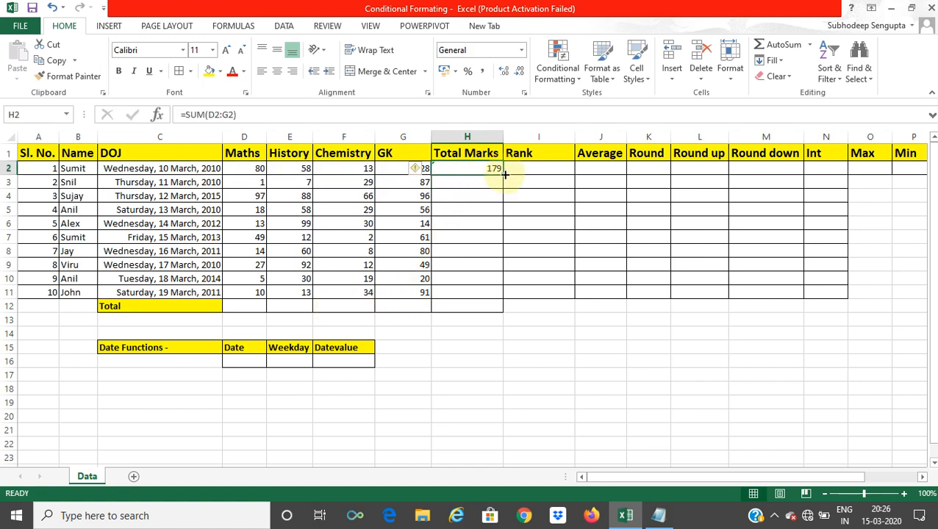
left_click_drag(505, 175, 501, 299)
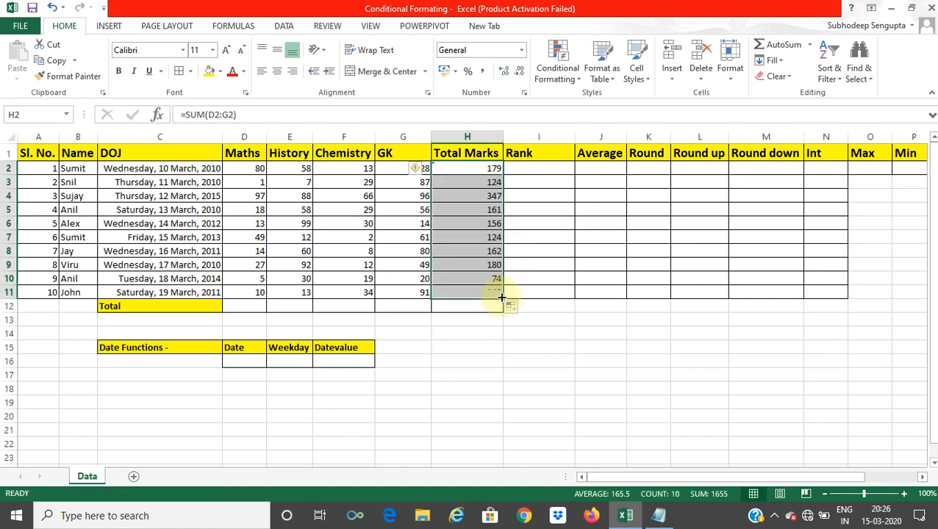
left_click(417, 169)
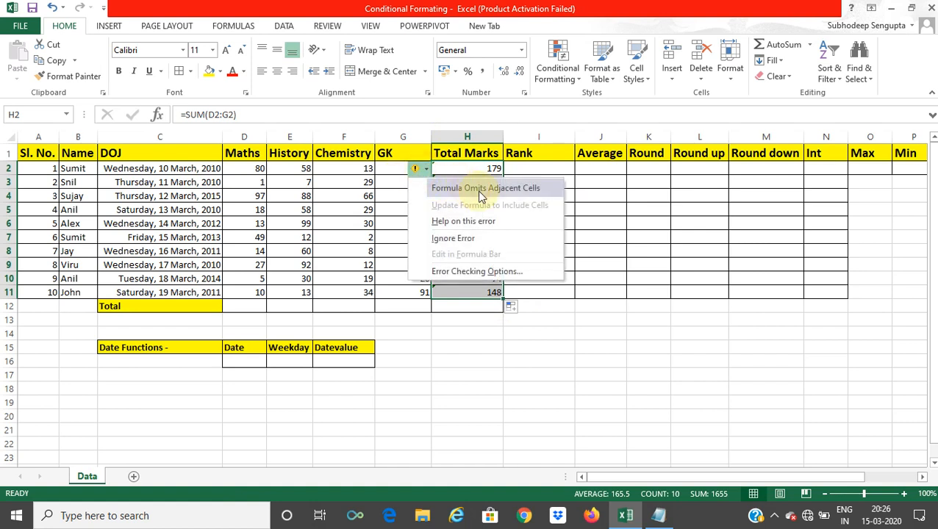
left_click(470, 238)
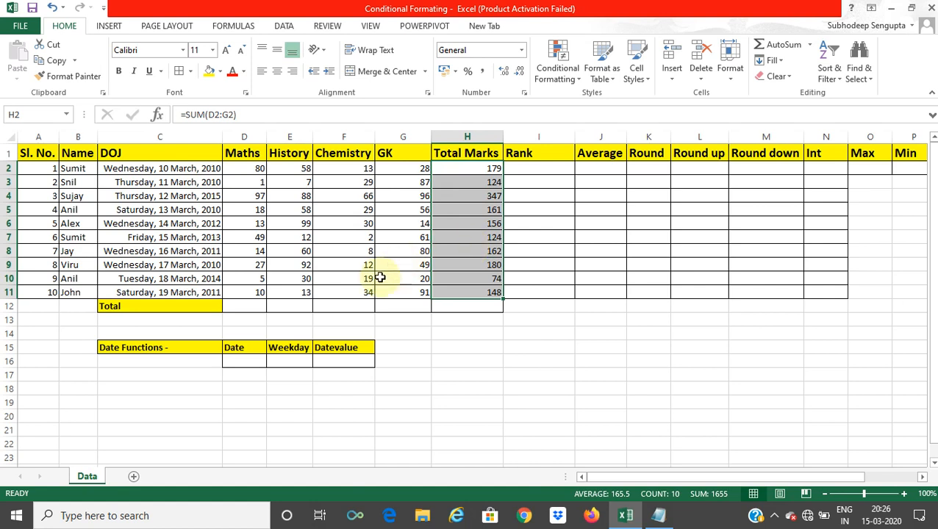
Total the Maths marks D2:D11 in D12 with AutoSum
left_click(235, 309)
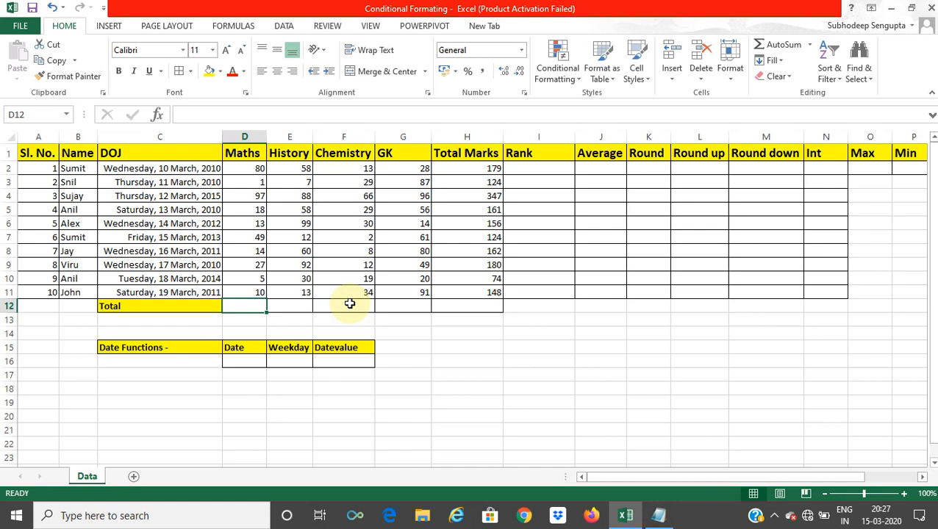
key("alt+equal")
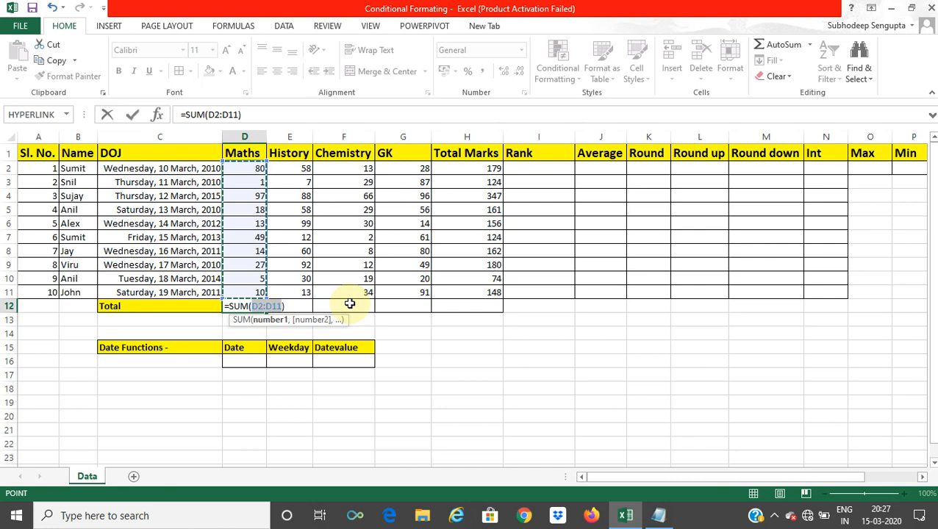
key("Return")
key("Up")
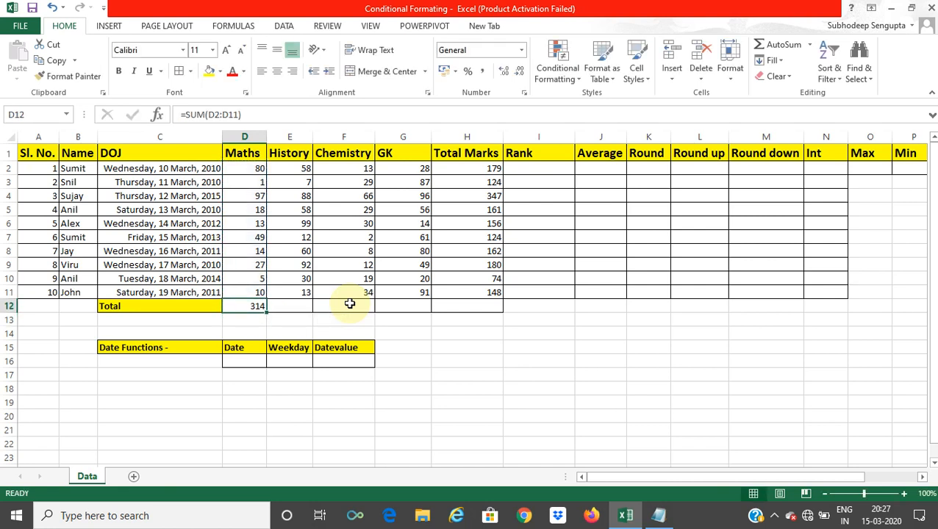
AutoSum the History, Chemistry and GK columns together in E12:G12
key("Right")
key("shift+Right")
key("shift+Right")
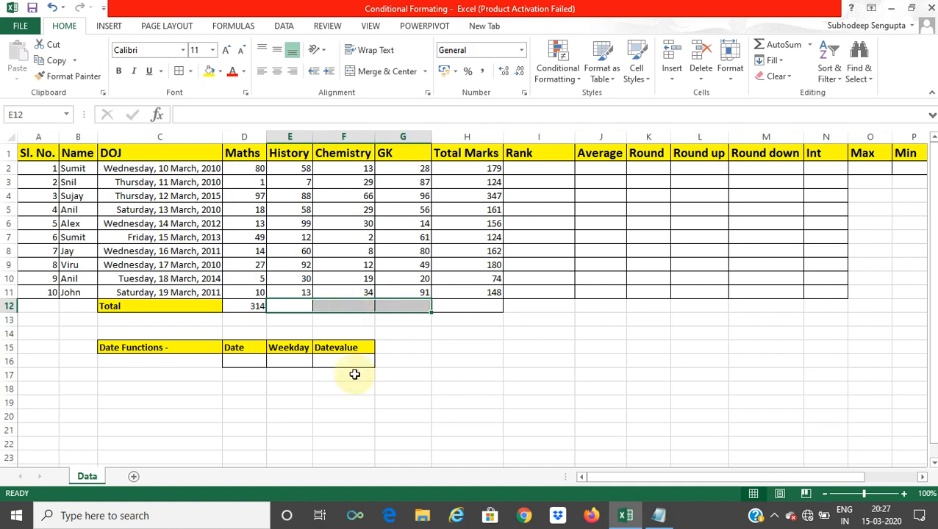
key("alt+equal")
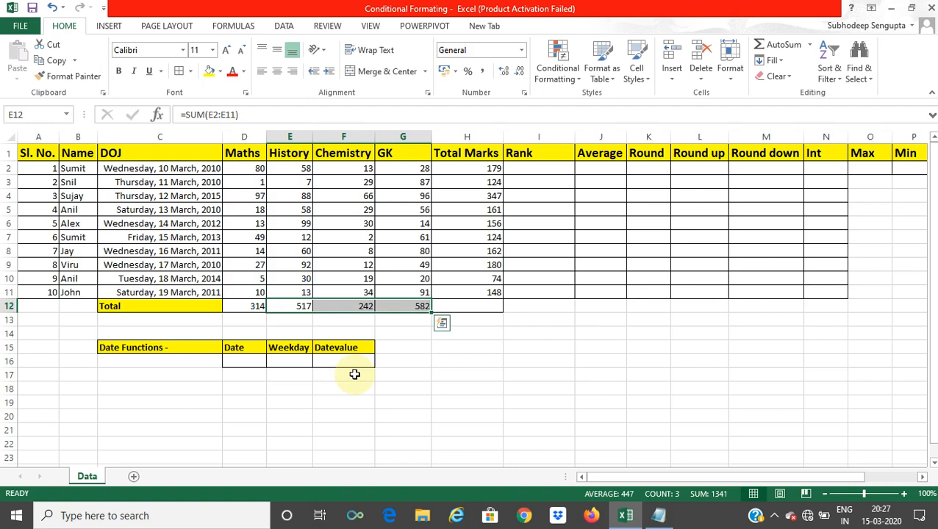
Switch to Notepad, add the line "Shortcut key for Auto sum is - Alt + =" at the end of the notes, and return to Excel
key("alt+Tab")
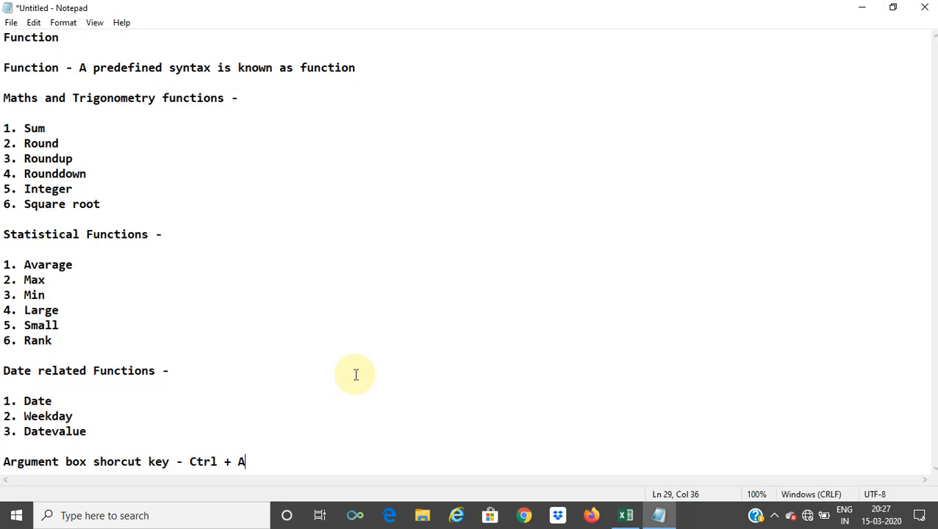
key("Return")
key("Return")
type("Sh")
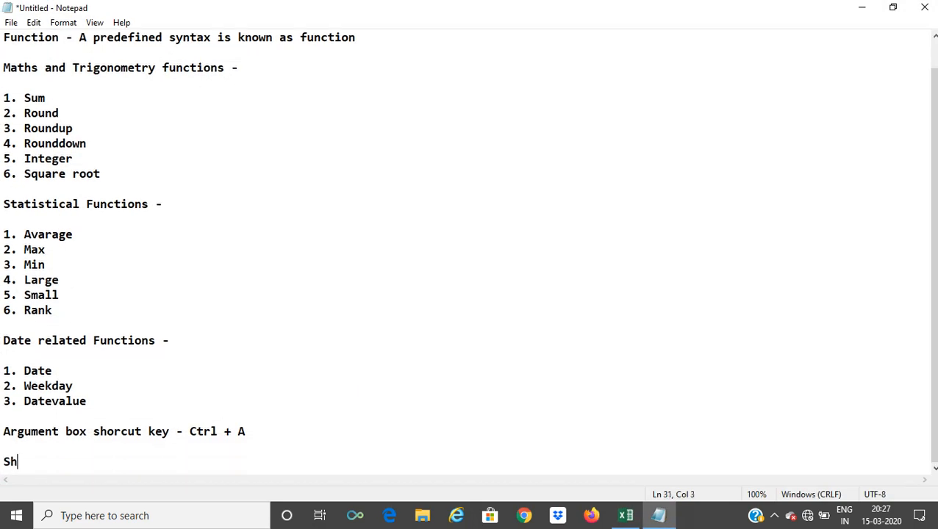
type("ortcut ke")
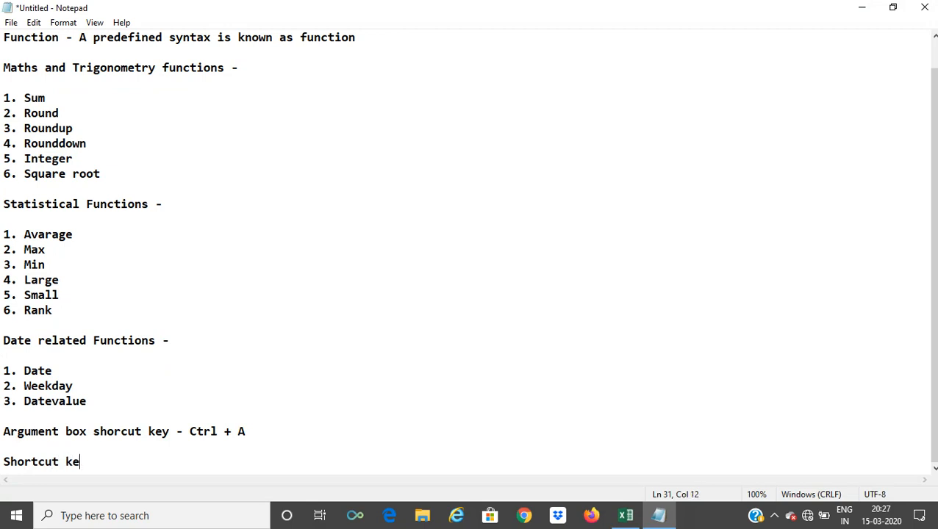
key("BackSpace")
type("u")
key("BackSpace")
type("y for a")
key("BackSpace")
type("Auto sum is - ")
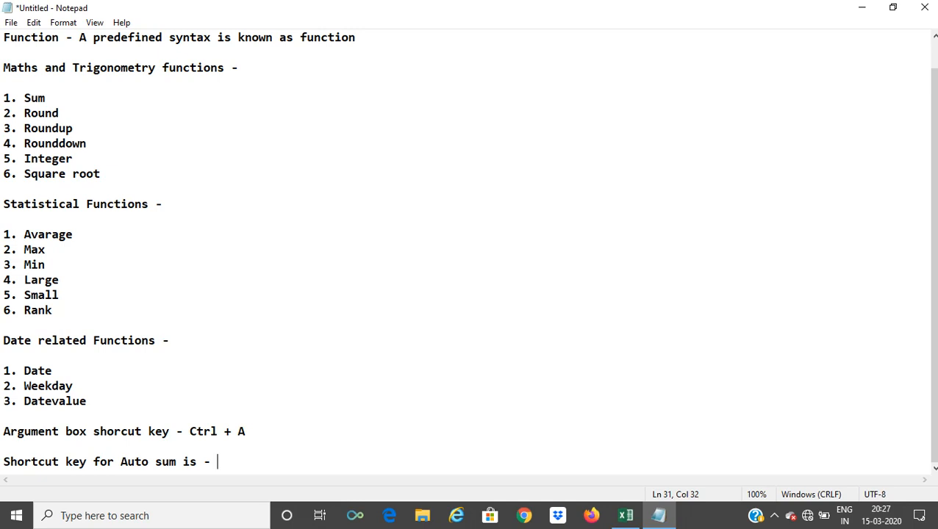
type("Alt + =")
left_click(862, 8)
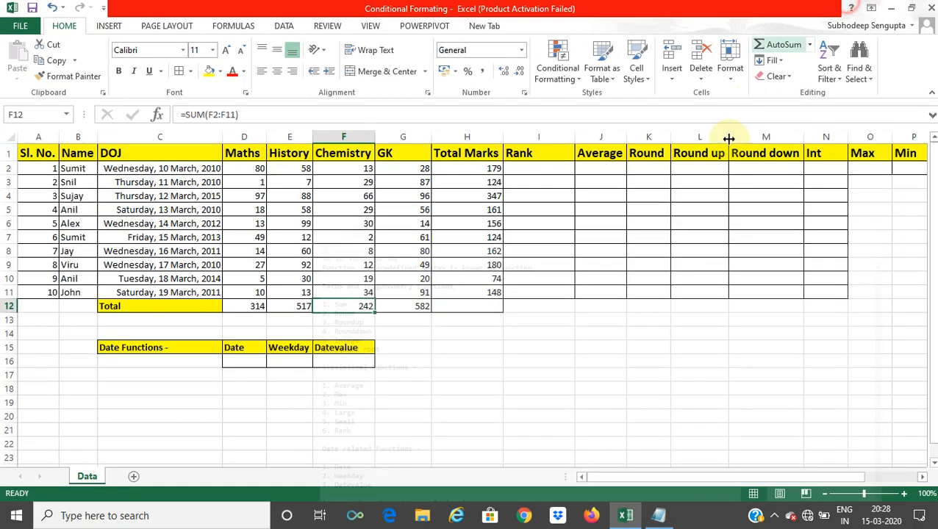
Add up the Total Marks column H2:H11 in H12 with AutoSum
left_click(469, 308)
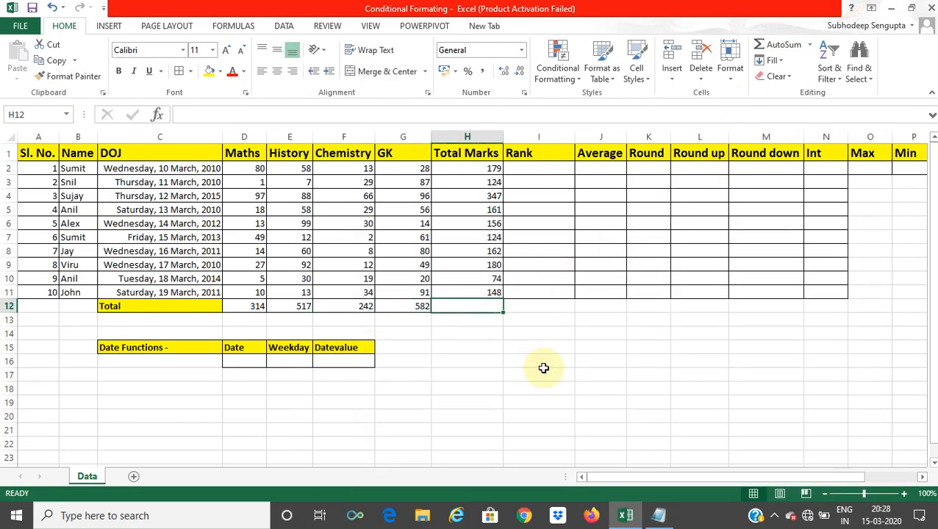
key("alt+equal")
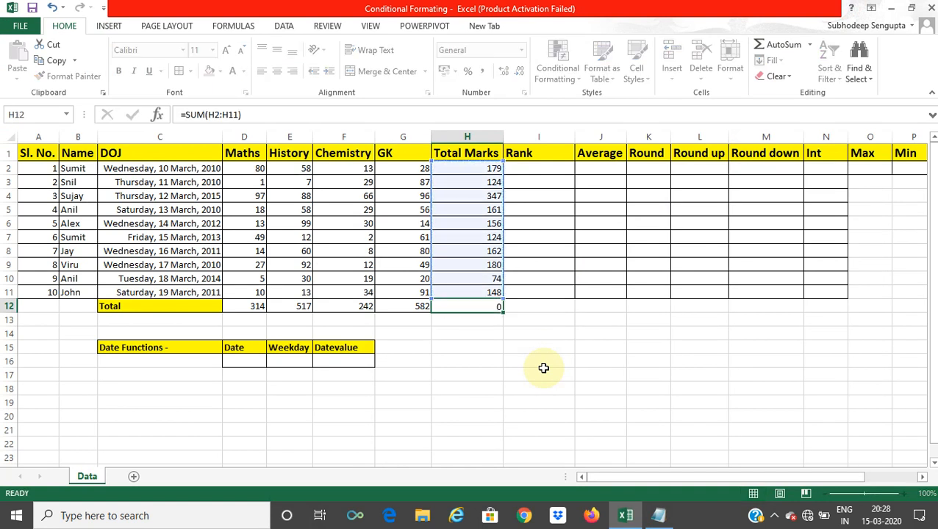
key("Return")
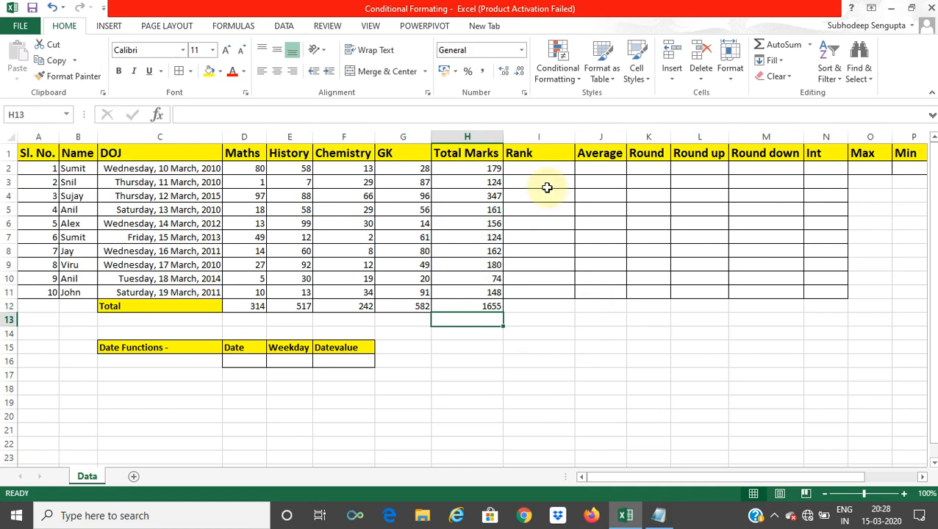
Enter an AVERAGE formula in J2 for the subject marks D2:G2
left_click(609, 170)
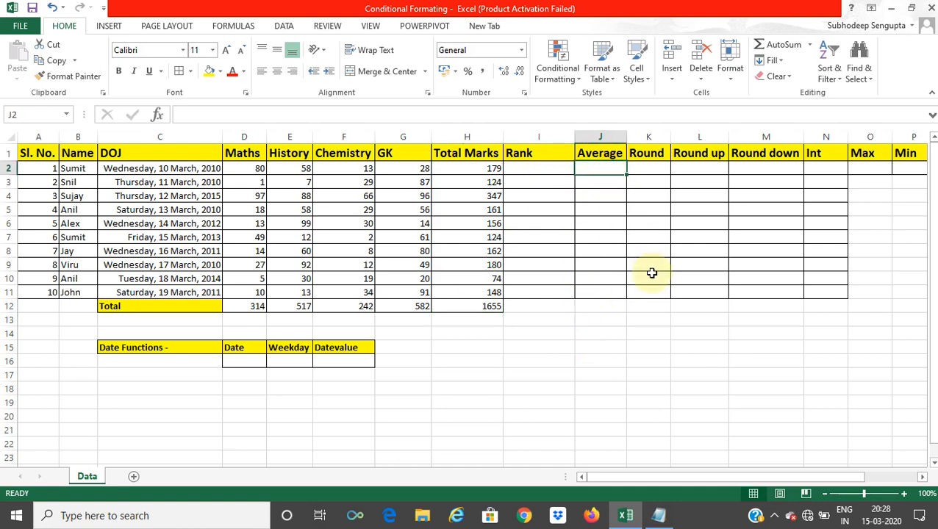
type("=")
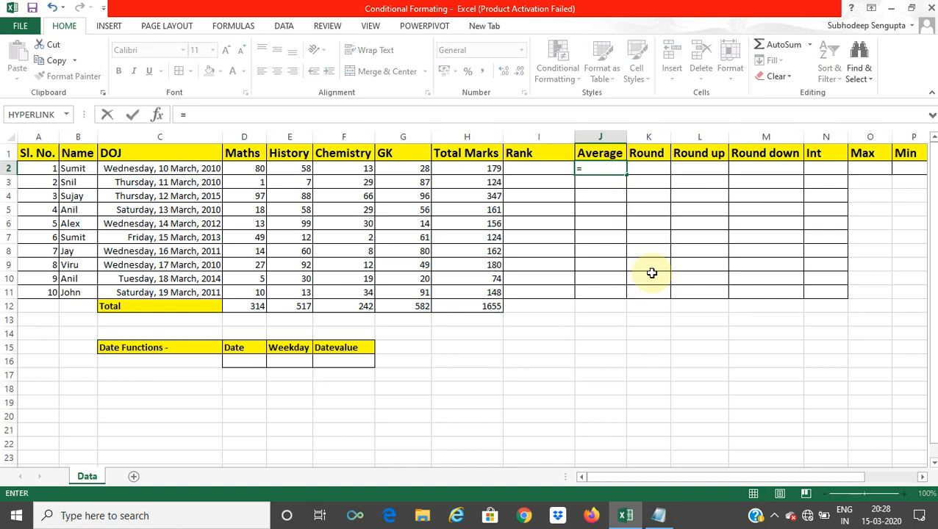
type("v")
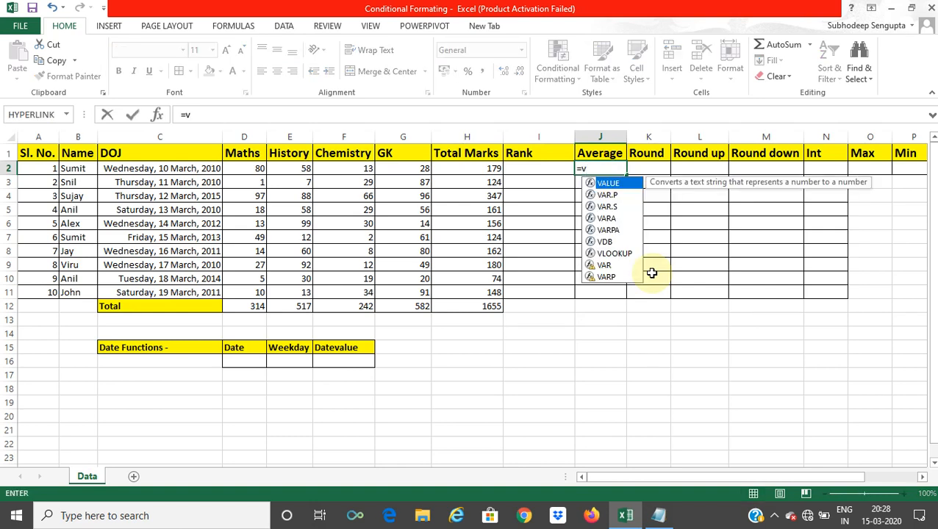
key("BackSpace")
type("avera")
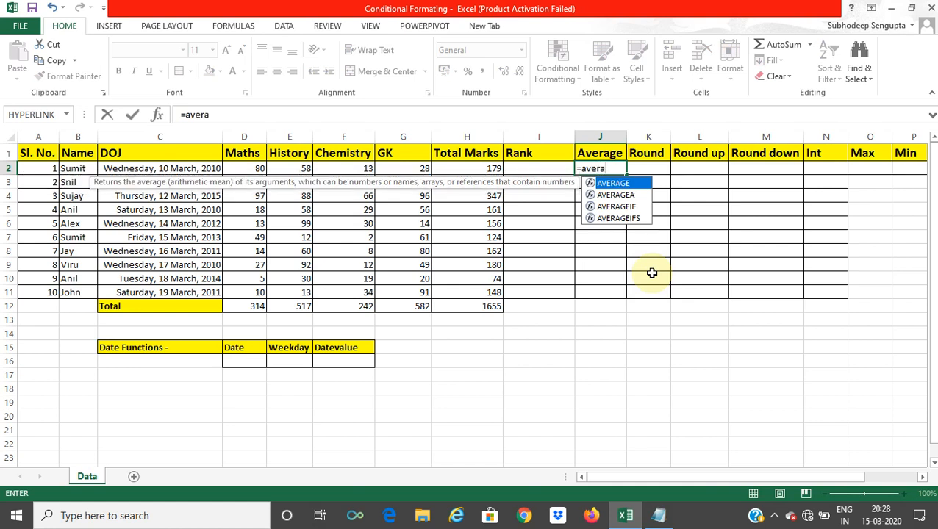
key("Tab")
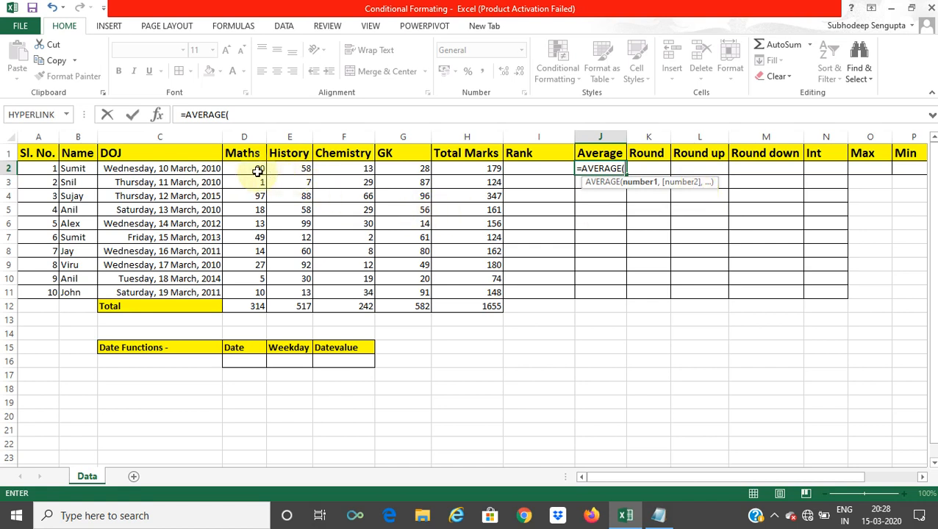
left_click_drag(250, 168, 410, 168)
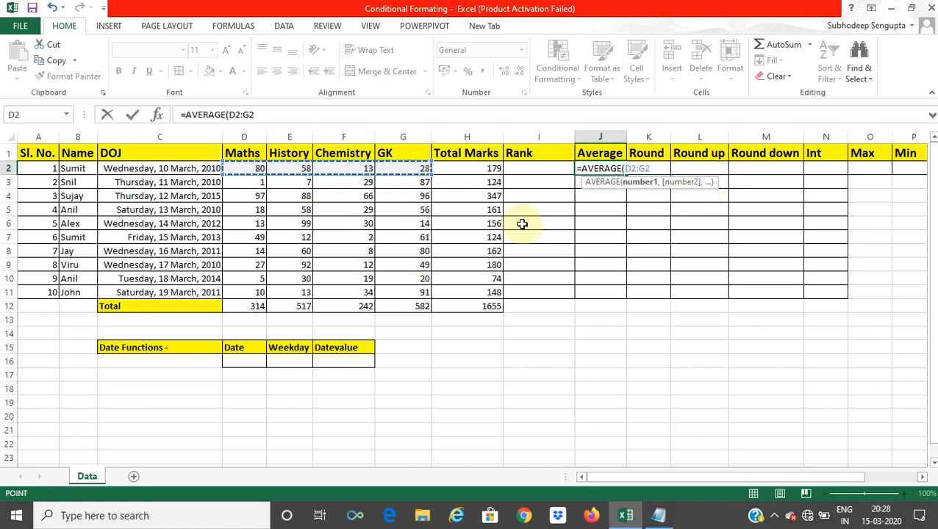
key("Tab")
Fill the J2 average formula down through J11 and ignore the flagged error for those cells
left_click(613, 169)
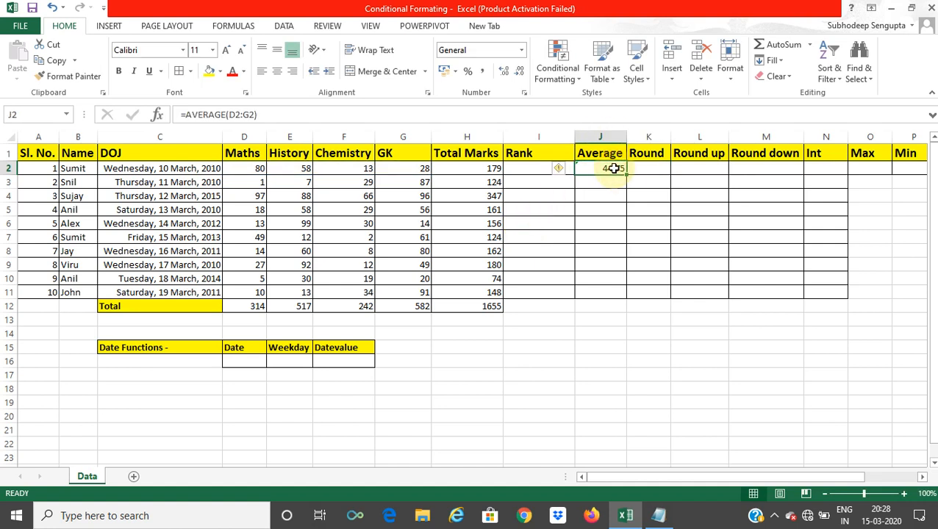
double_click(626, 176)
left_click(563, 173)
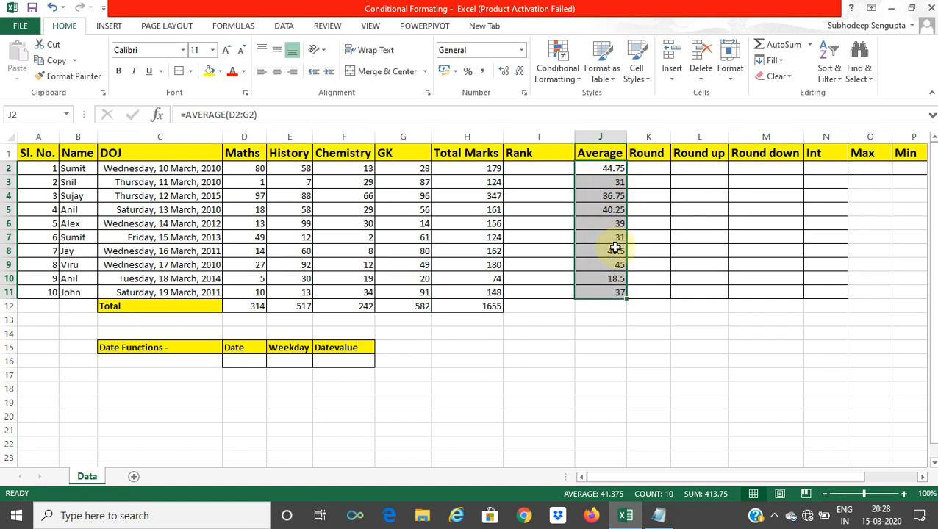
Enter a ROUND formula in K2 that rounds the average in J2 to 0 decimal digits
left_click(641, 169)
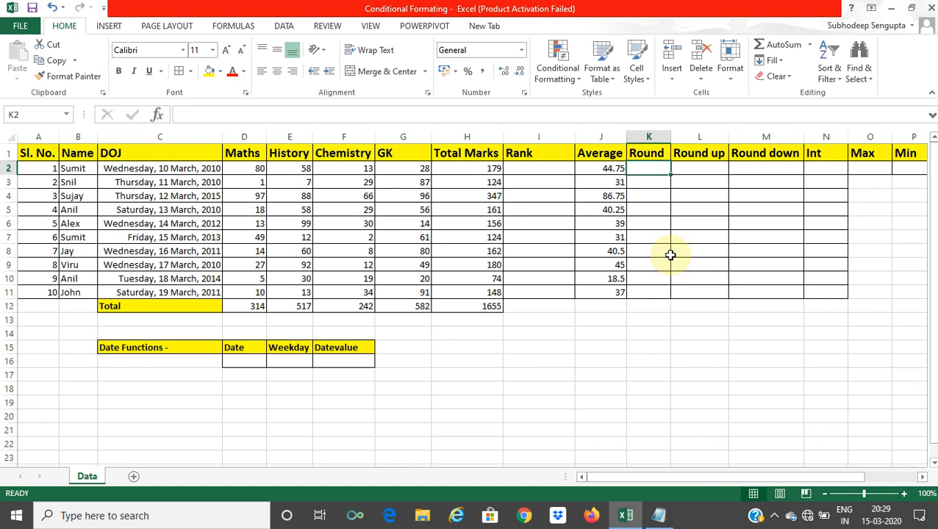
type("=round")
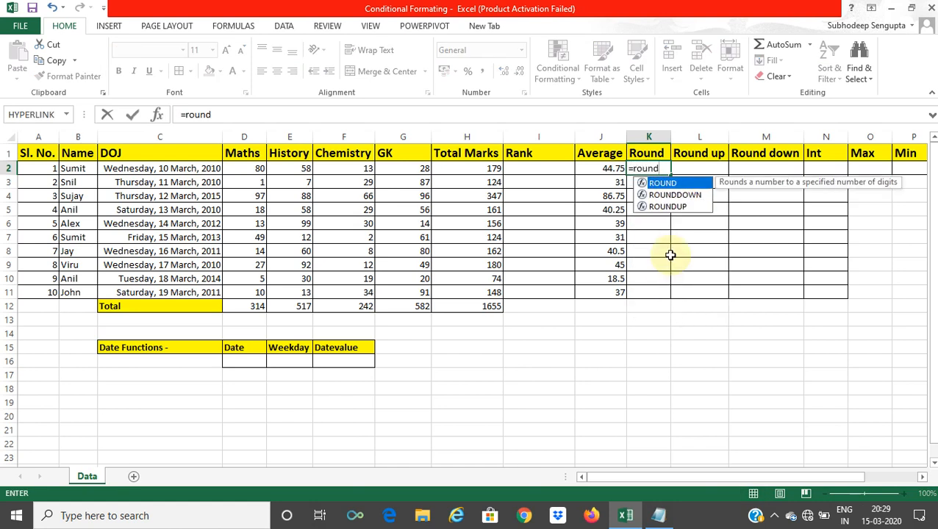
key("Tab")
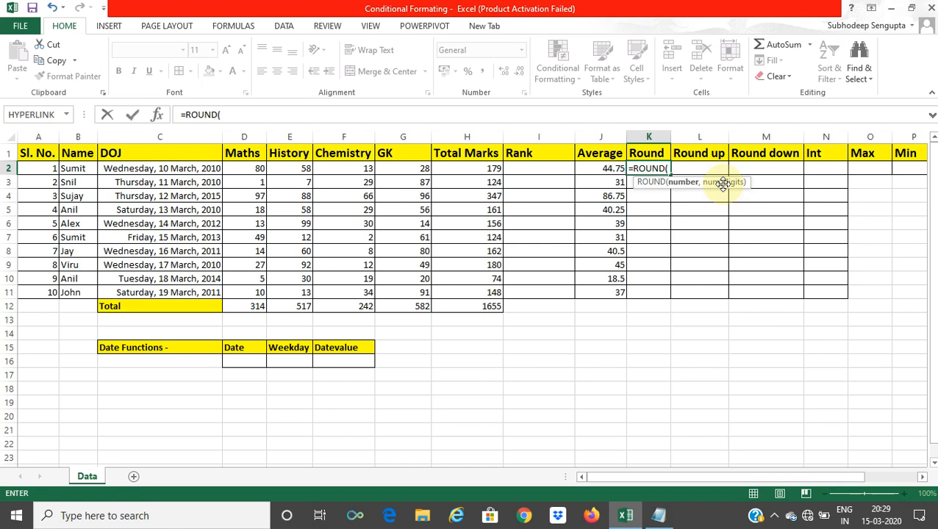
left_click(595, 168)
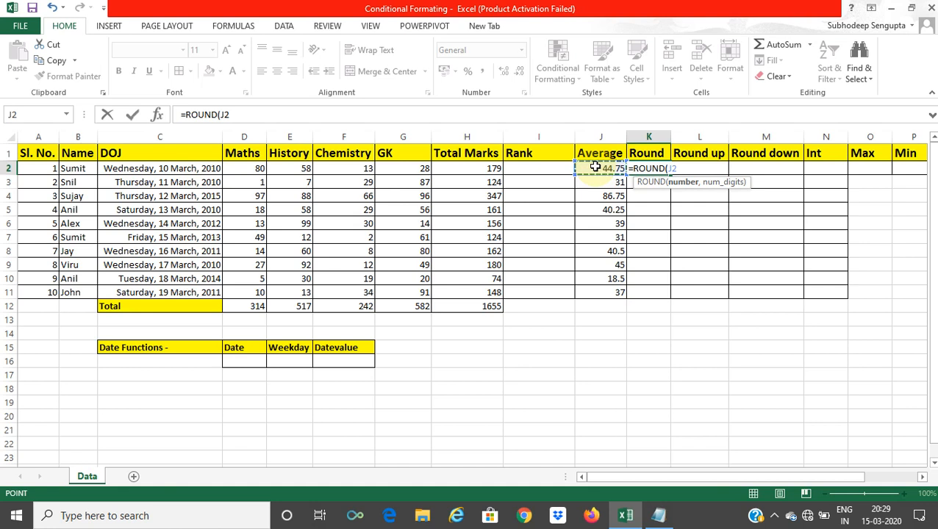
type(",")
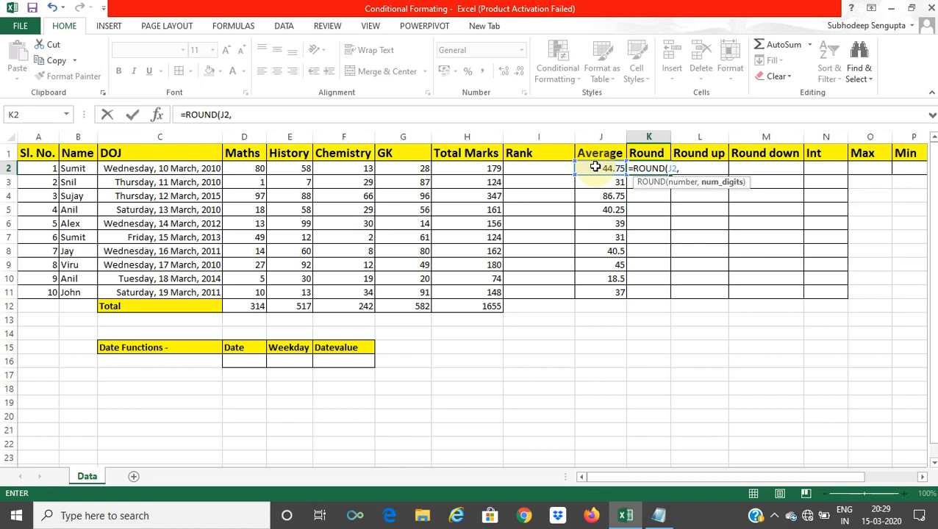
type("0)")
key("Return")
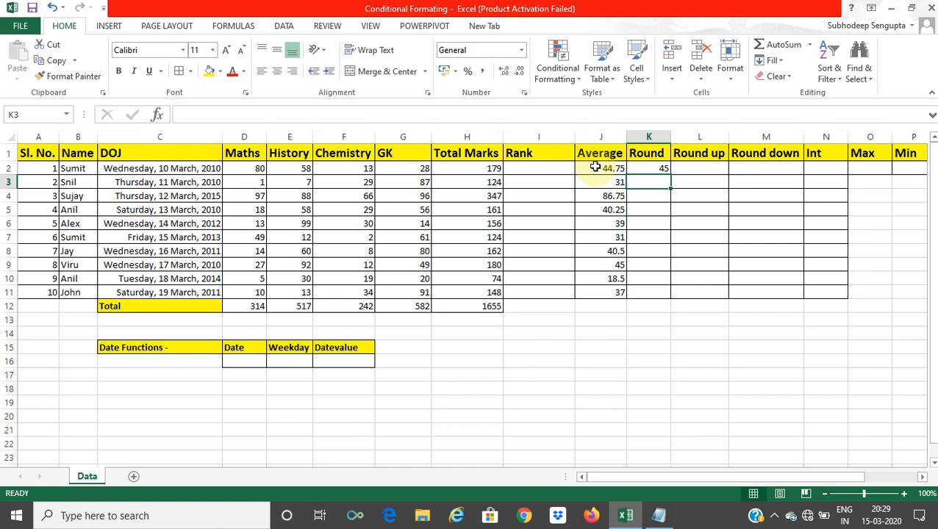
Compare J2 with its rounded value and fill the K2 ROUND formula down through K11
left_click(622, 168)
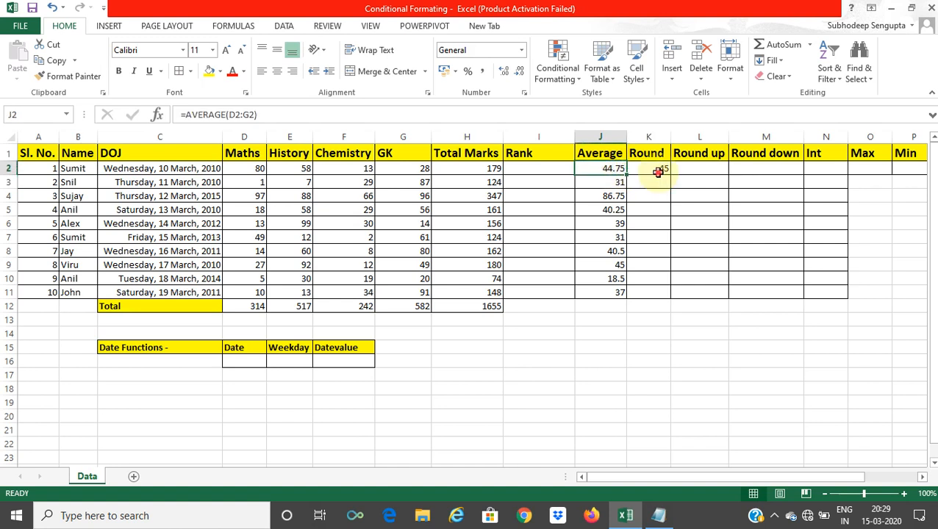
left_click(658, 171)
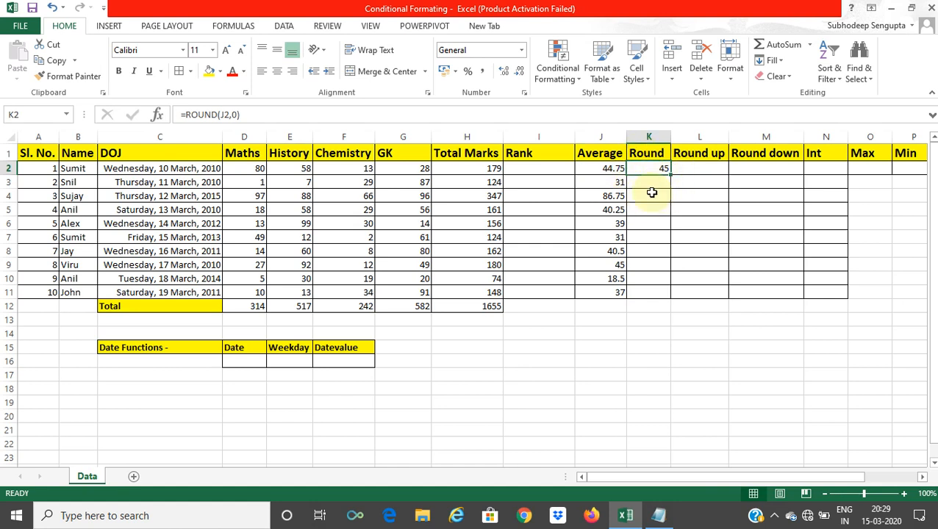
double_click(671, 175)
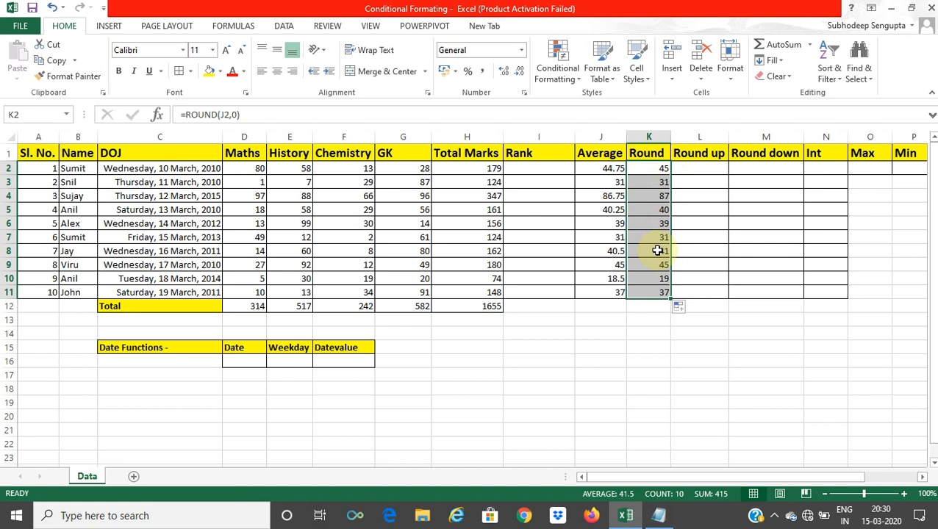
Enter a ROUNDUP formula in L2 for the average in J2 with 0 digits
left_click(707, 171)
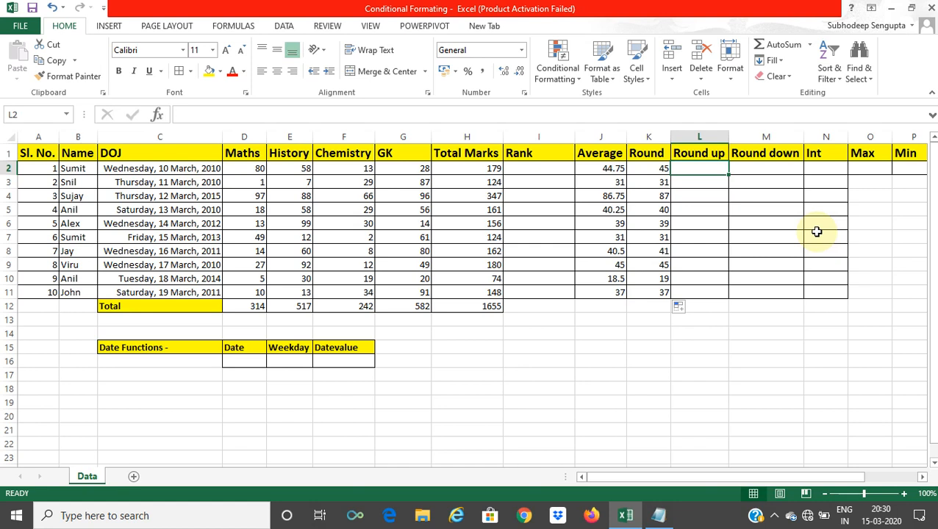
type("=round")
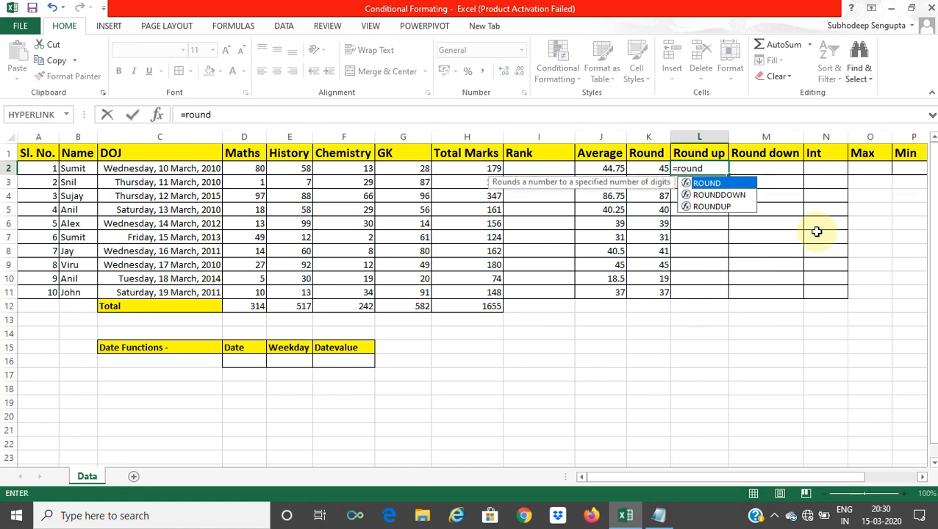
key("Down")
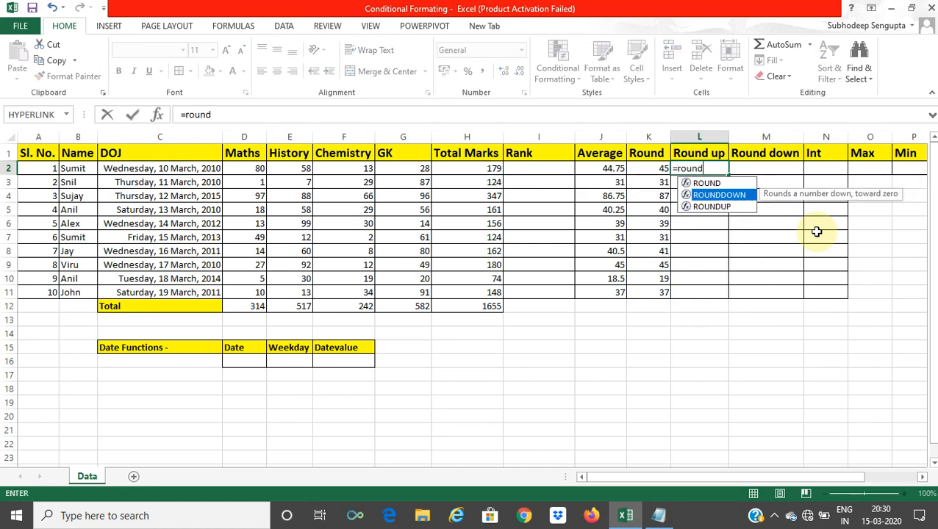
key("Down")
key("Tab")
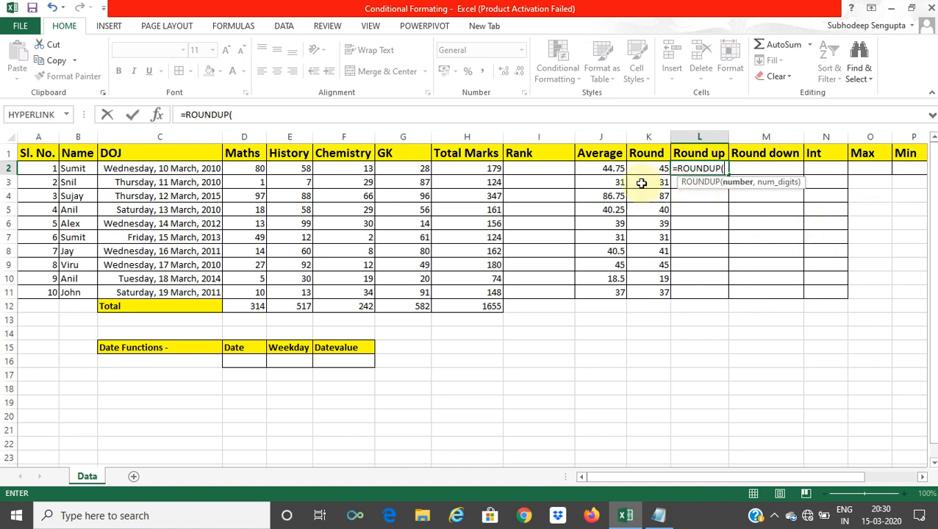
left_click(610, 168)
type(",0")
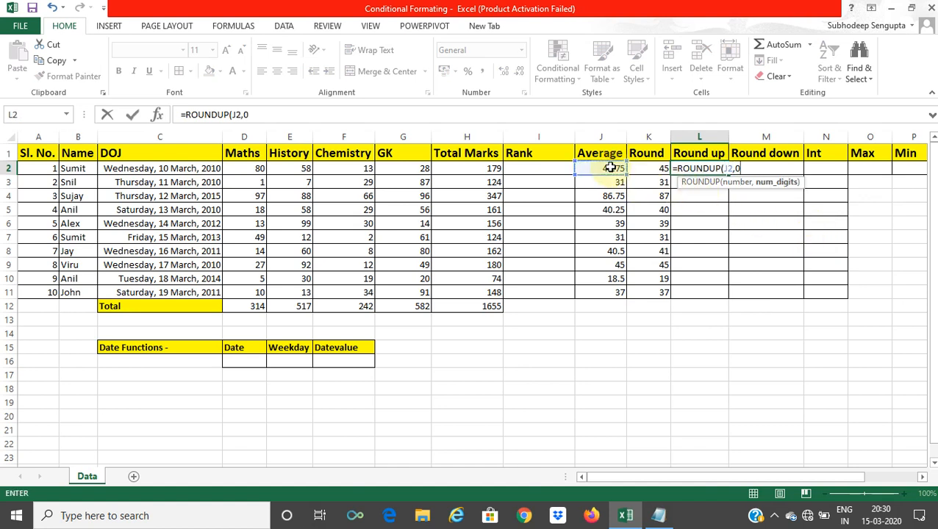
key("ctrl+Return")
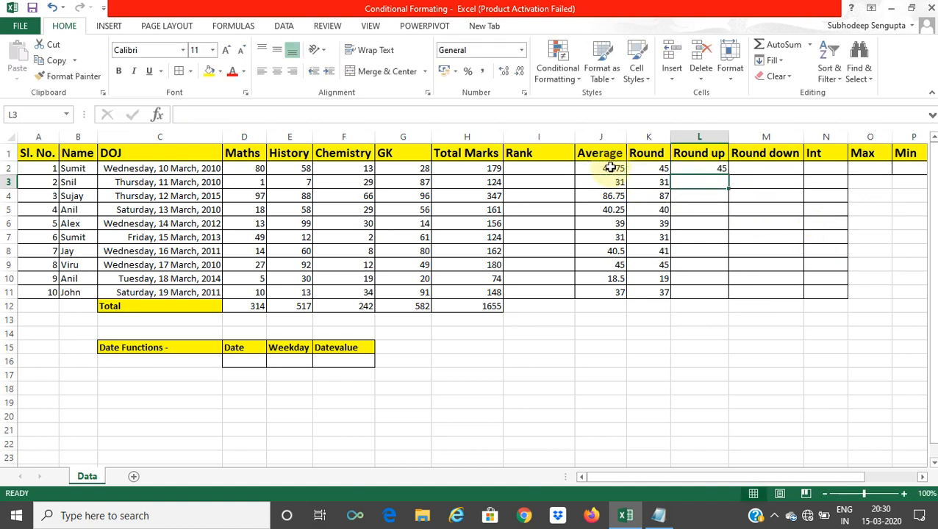
Fill the L2 ROUNDUP formula down through L11 and compare the results in rows 4 and 5 with their averages
left_click(695, 170)
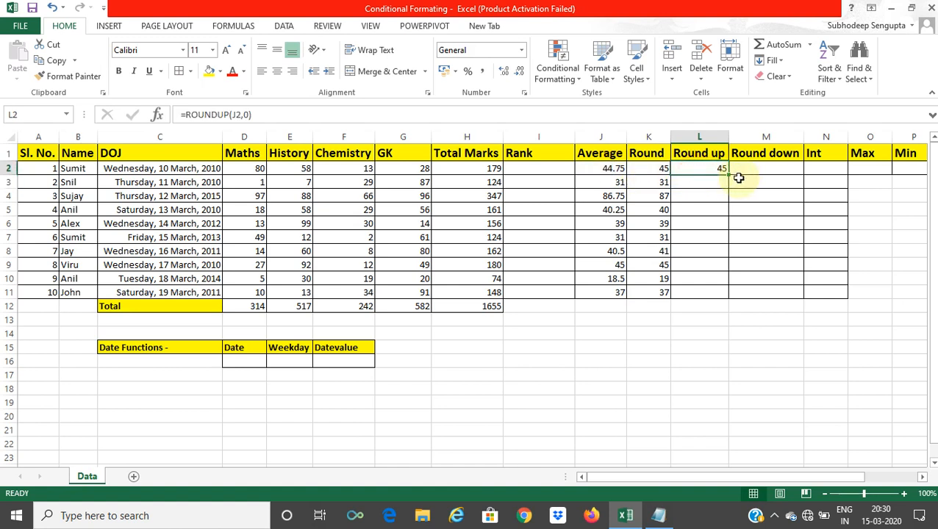
left_click_drag(728, 175, 723, 292)
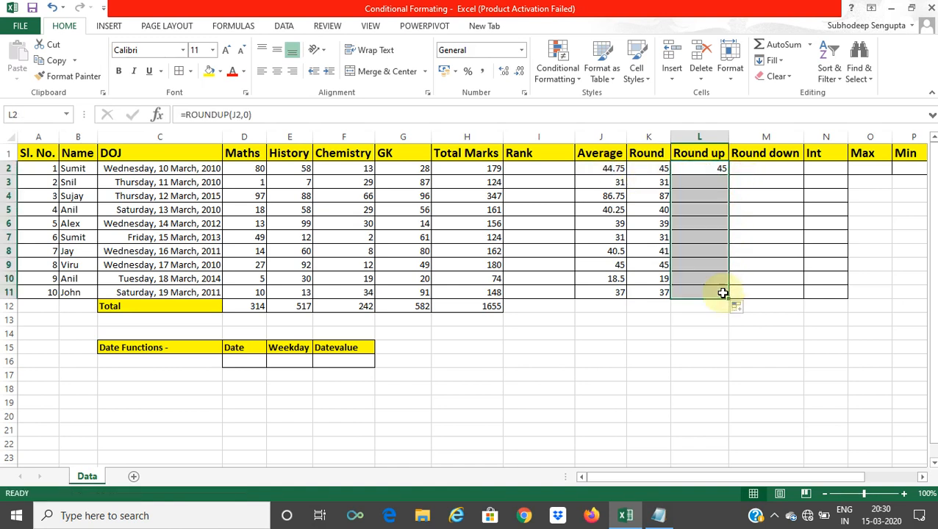
left_click(699, 169)
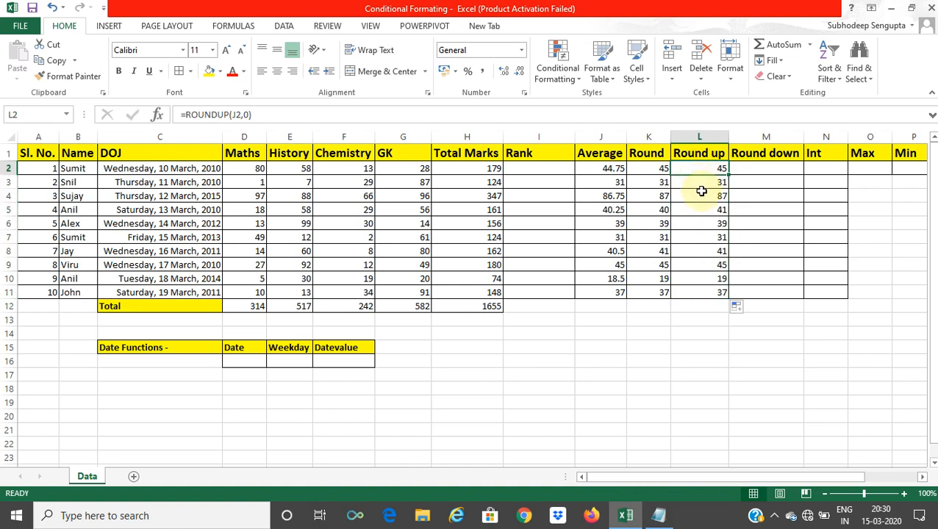
left_click(702, 191)
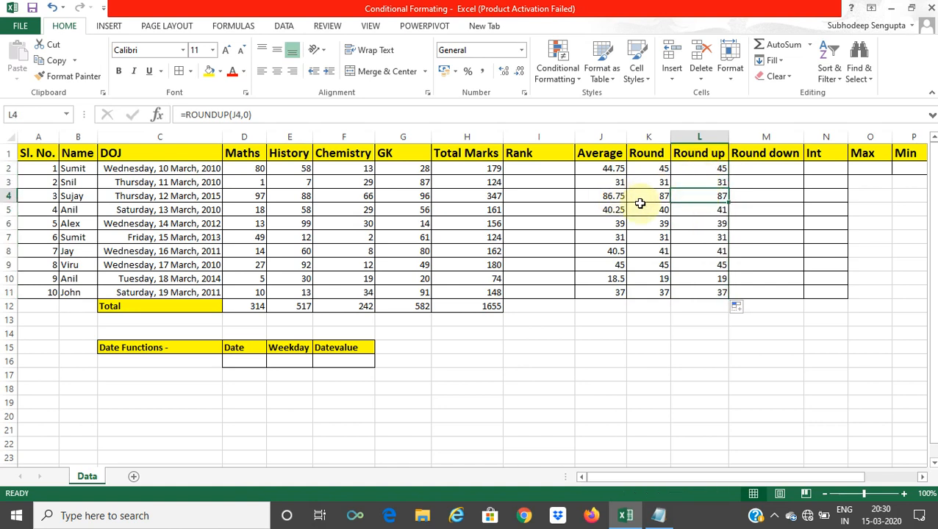
left_click(613, 199)
left_click(616, 211)
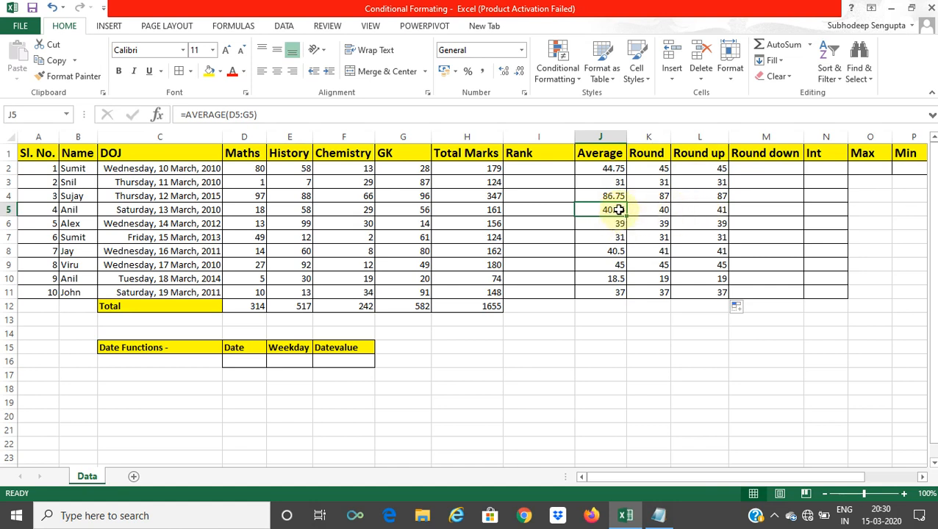
left_click(705, 212)
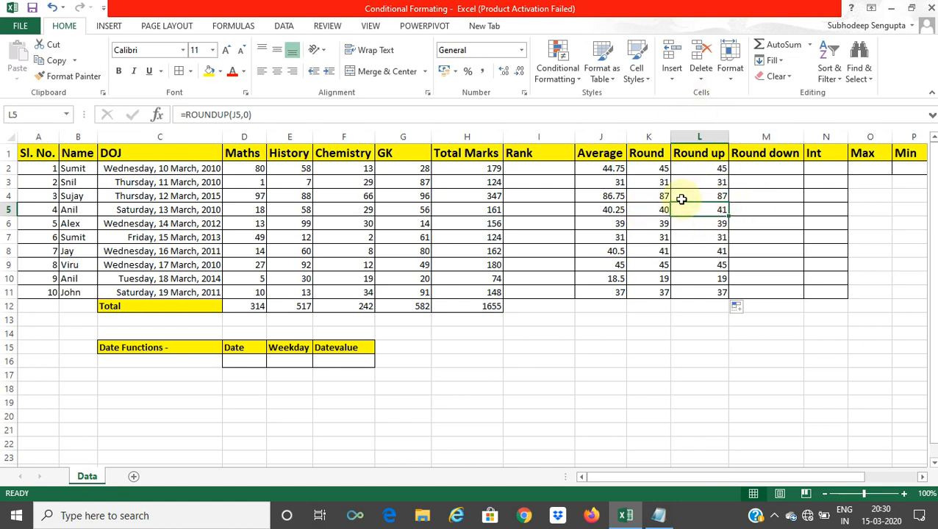
Enter a ROUNDDOWN formula in M2 for the average in J2 with 0 digits and fill it down through M11
left_click(779, 169)
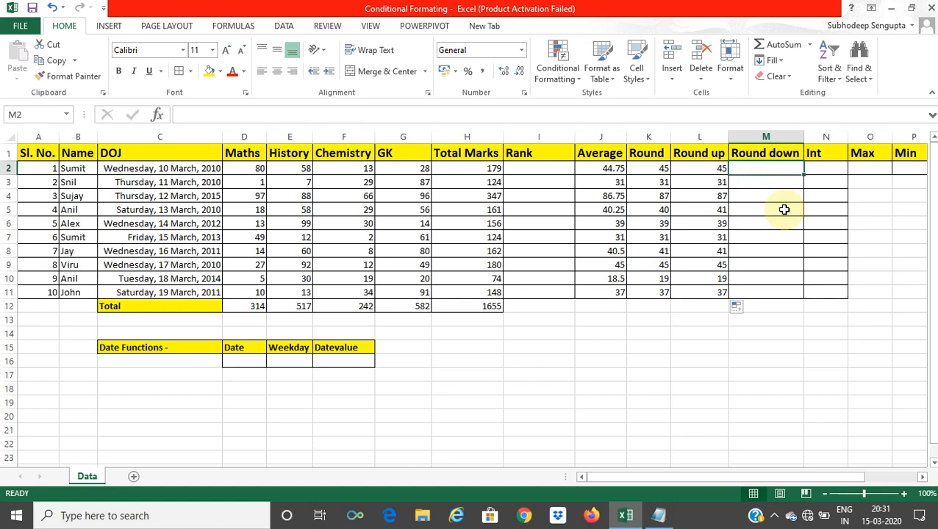
type("=round")
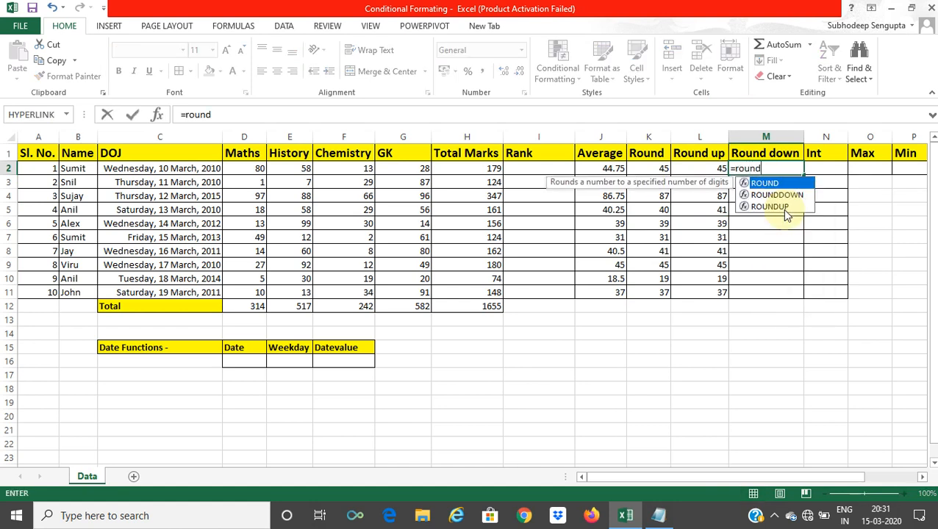
key("Down")
key("Tab")
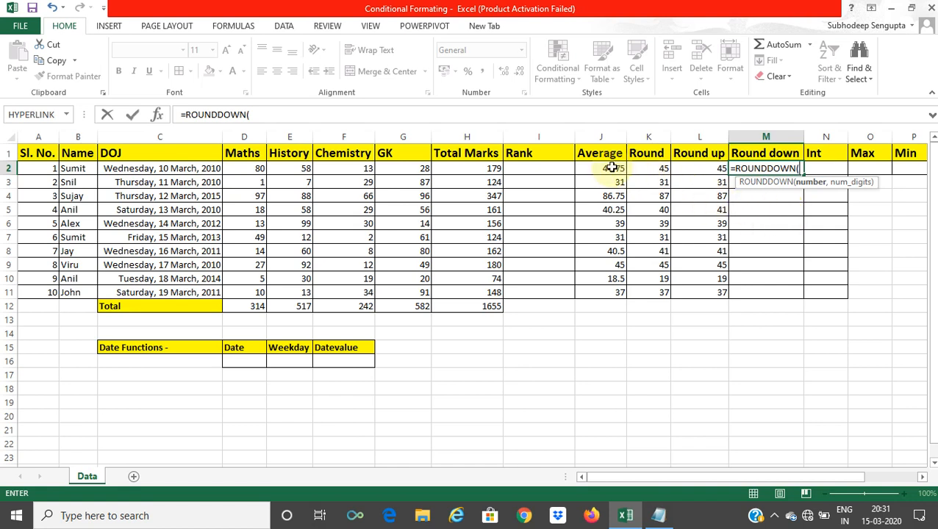
left_click(612, 168)
type(",")
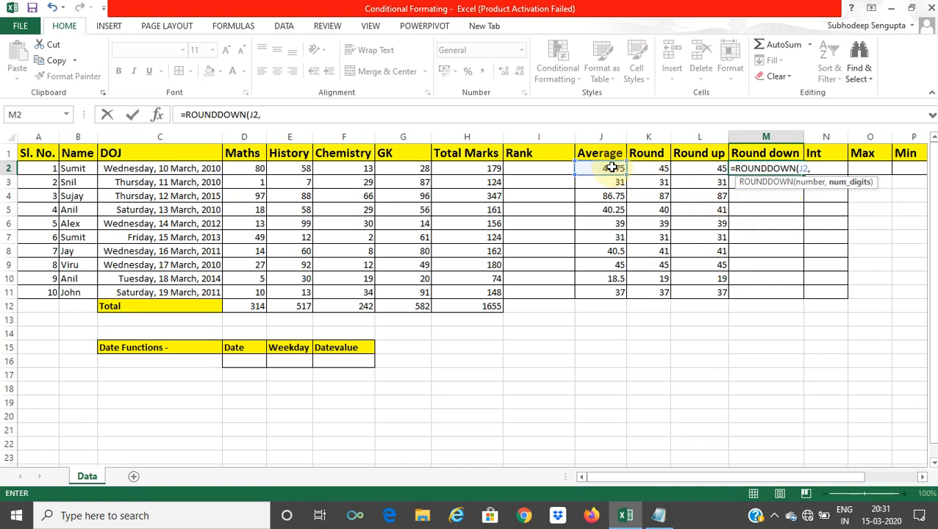
type("0)")
key("Return")
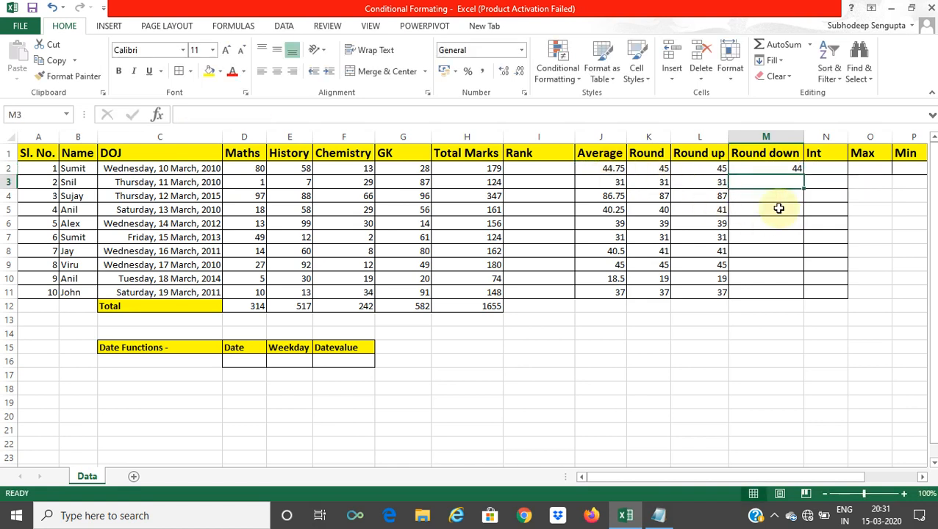
left_click(780, 169)
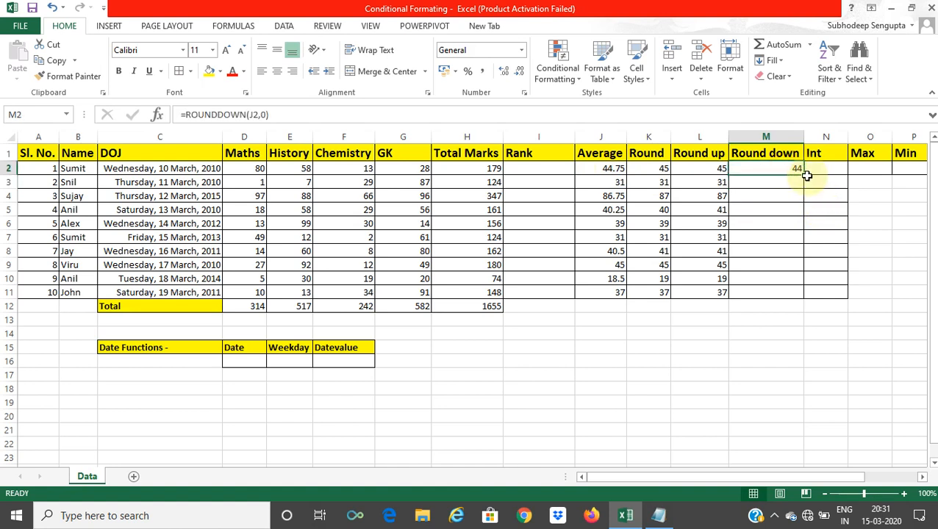
double_click(804, 175)
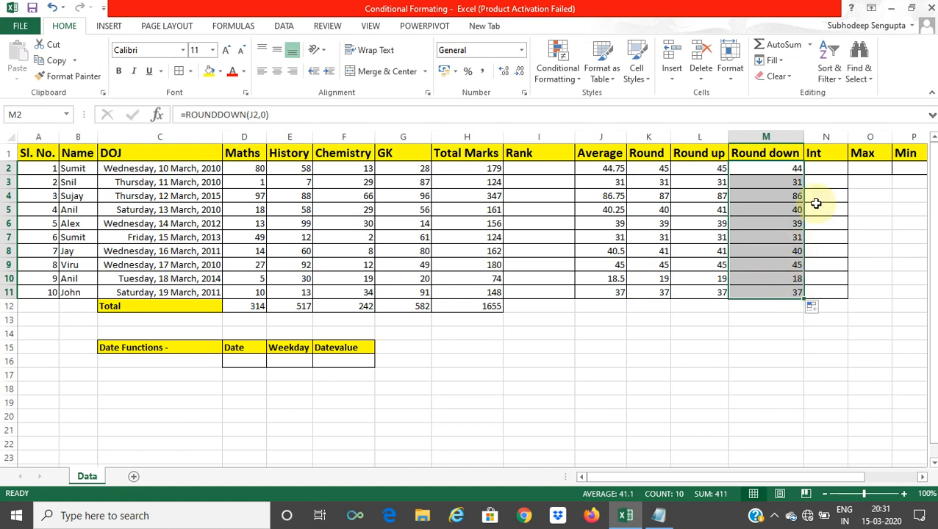
Enter an INT formula in N2 for the average in J2
left_click(815, 169)
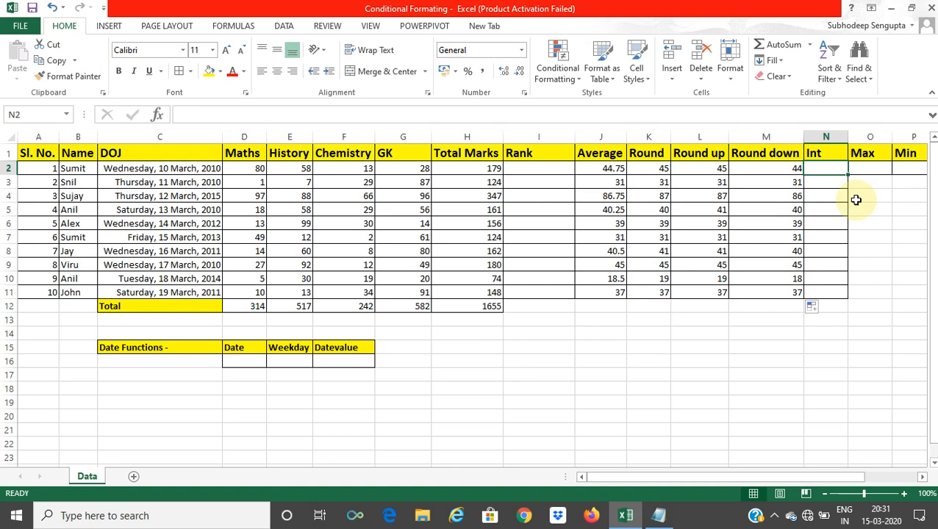
type("=int")
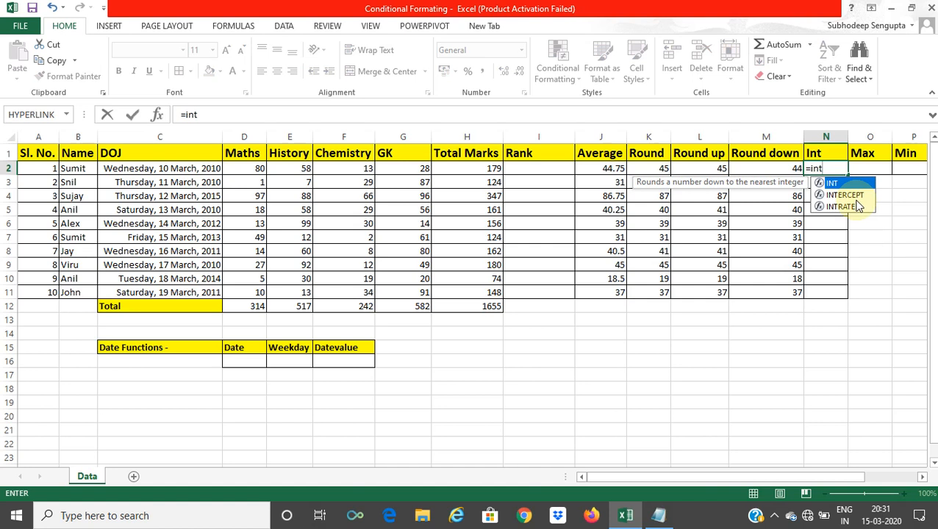
key("Tab")
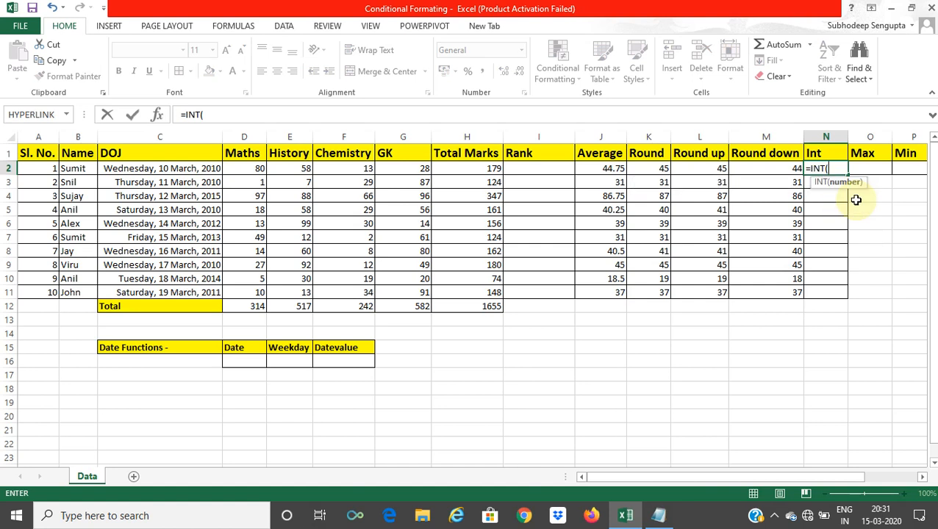
left_click(613, 168)
key("Tab")
Fill the N2 INT formula down through N11 and compare its results with the Round down column
left_click(820, 170)
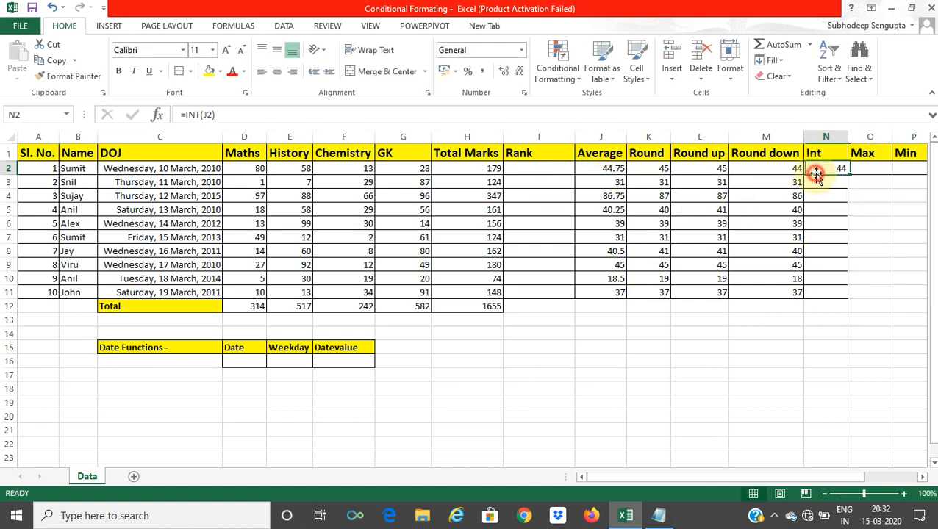
double_click(848, 177)
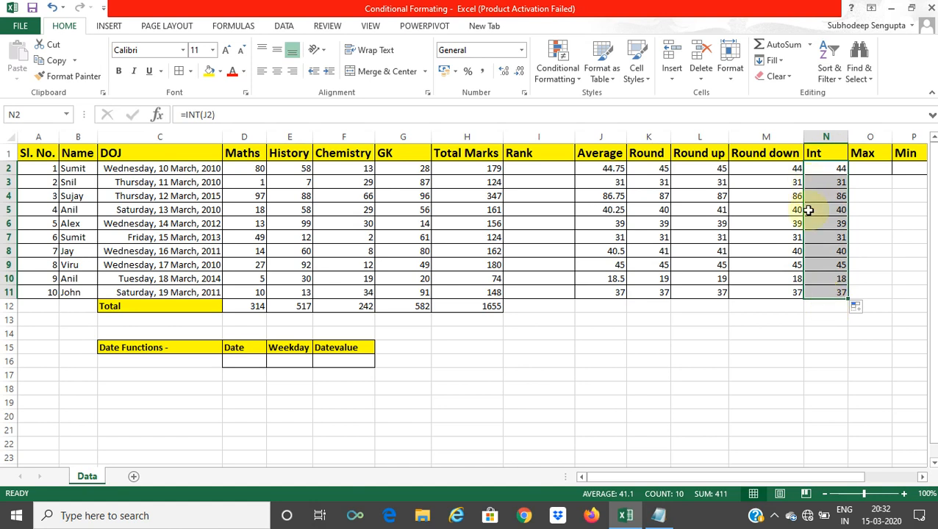
left_click(826, 182)
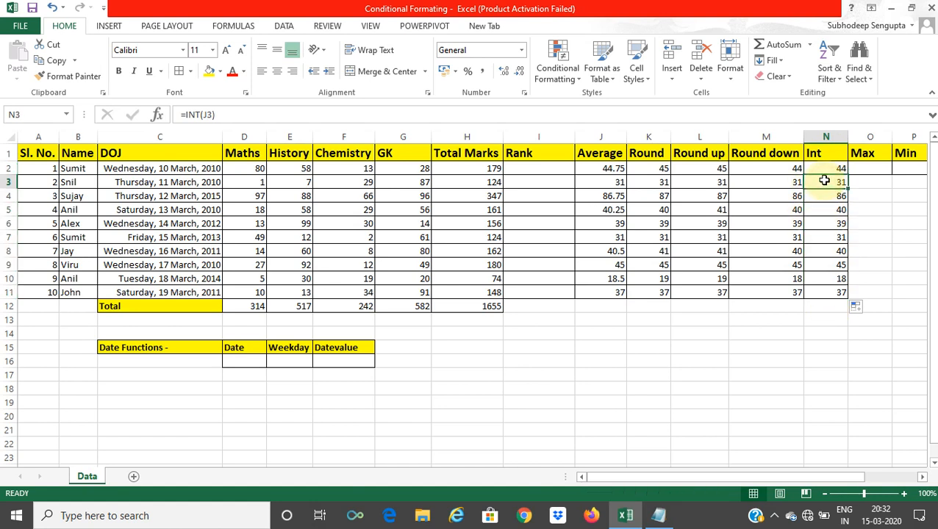
left_click(744, 201)
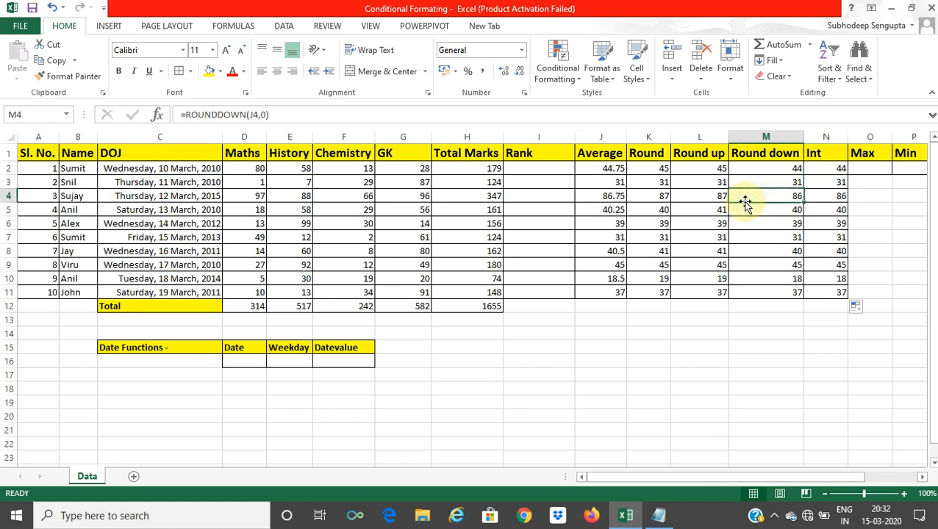
Enter a MAX formula in O2 for the Total Marks range H2:H11
left_click(862, 239)
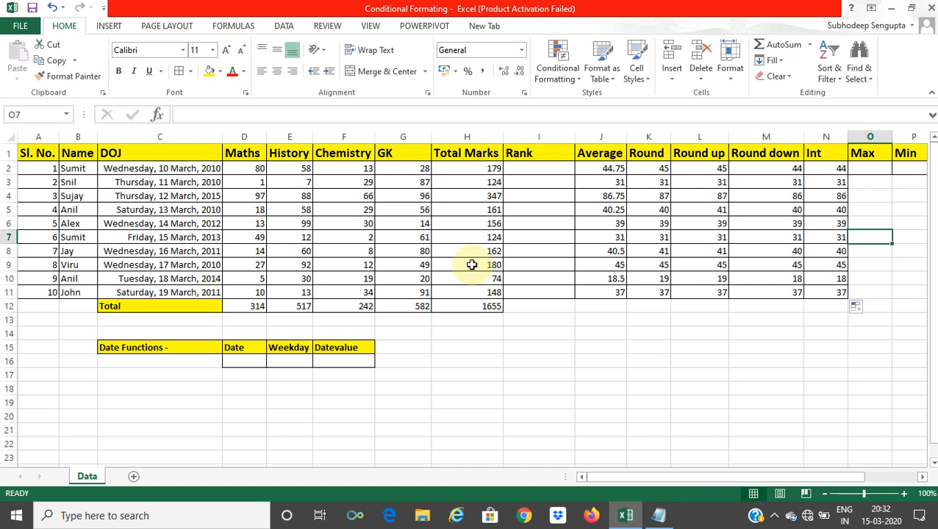
left_click(855, 169)
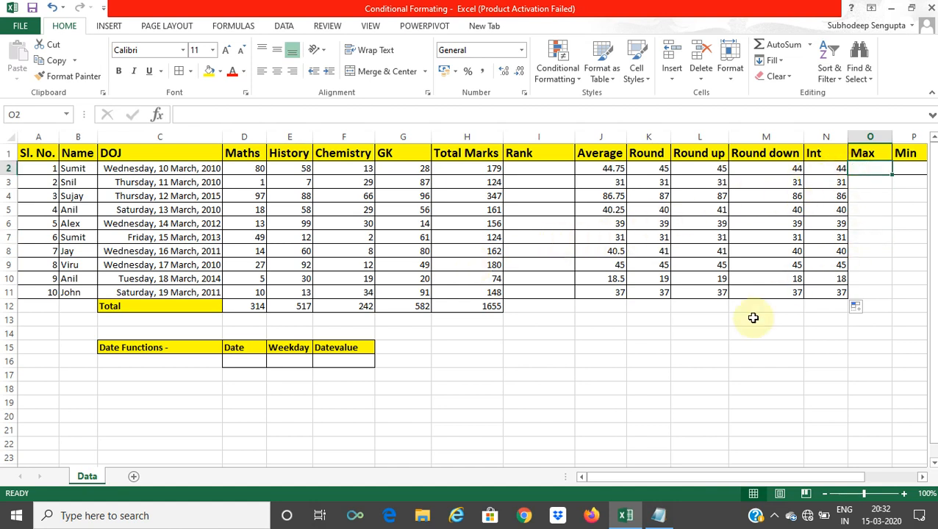
type("=max")
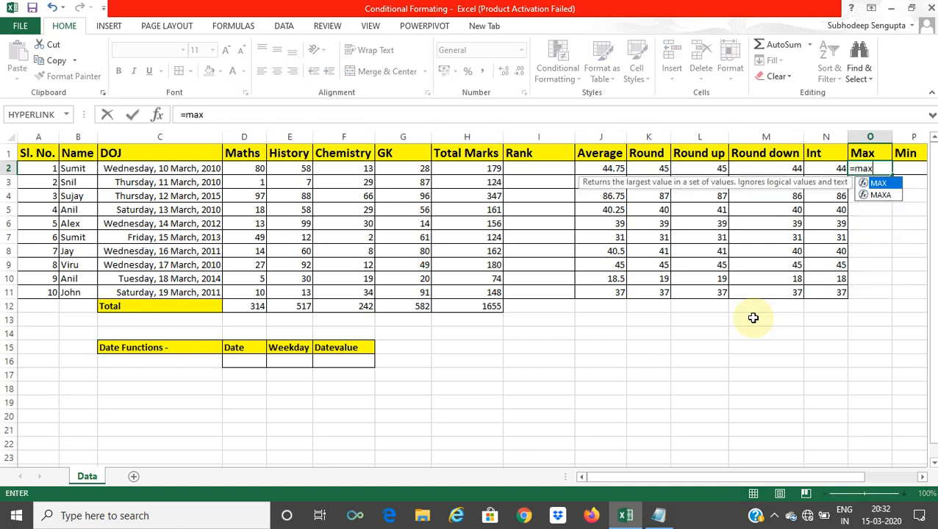
key("Tab")
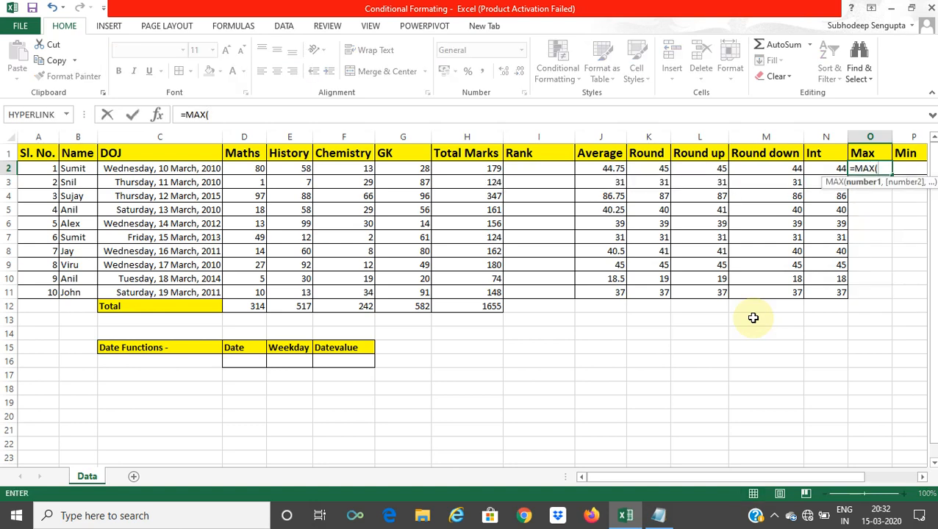
left_click(478, 168)
left_click_drag(478, 168, 488, 298)
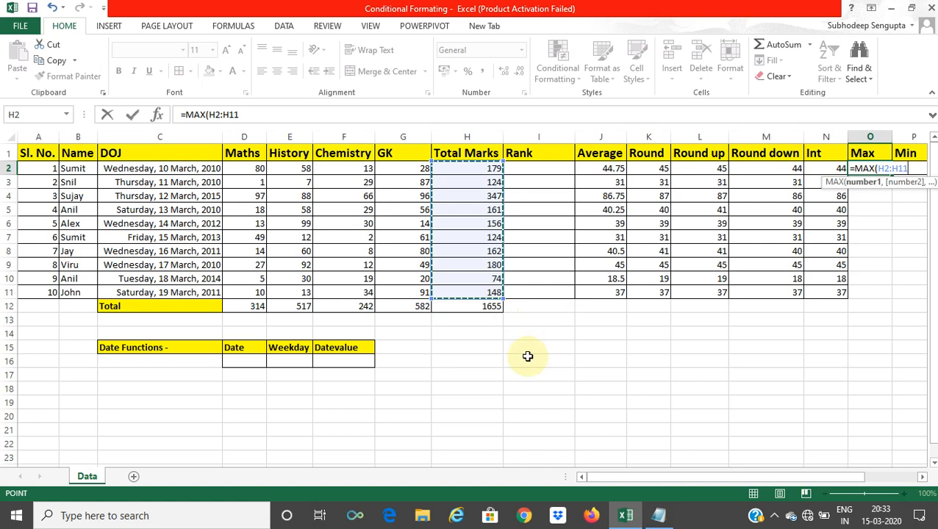
key("Tab")
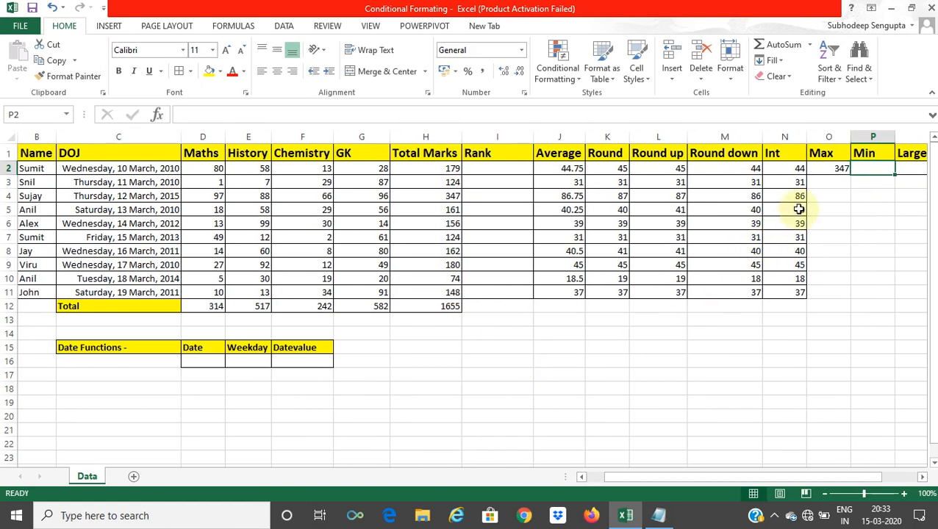
left_click(828, 168)
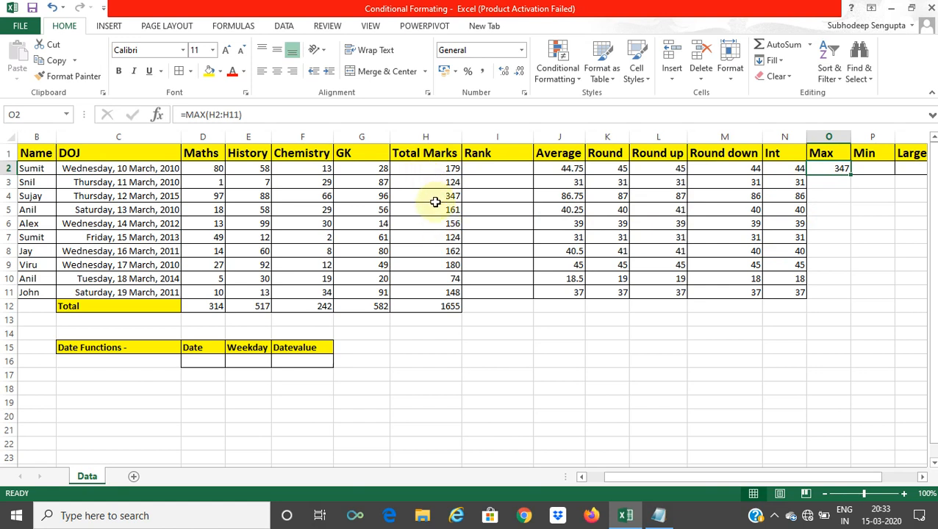
Enter a MIN formula in P2 for the Total Marks range H2:H11
key("Right")
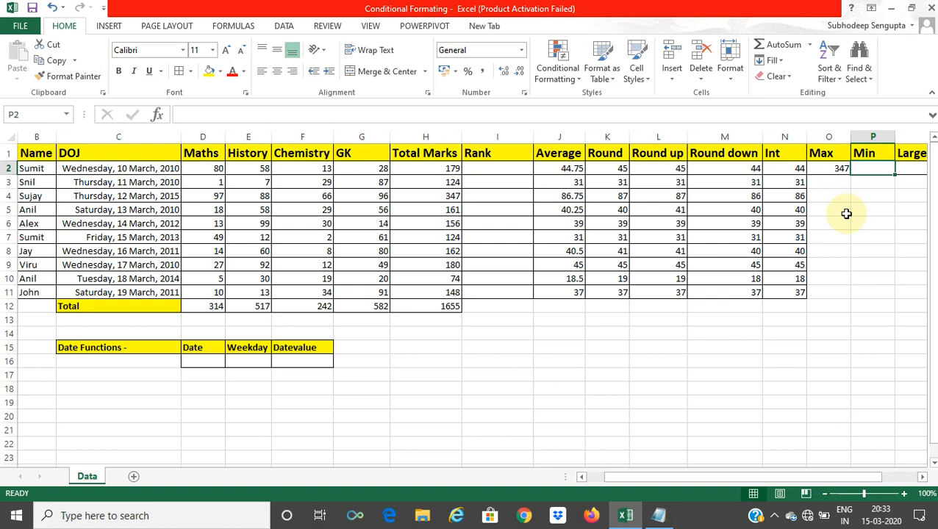
type("=min")
key("Tab")
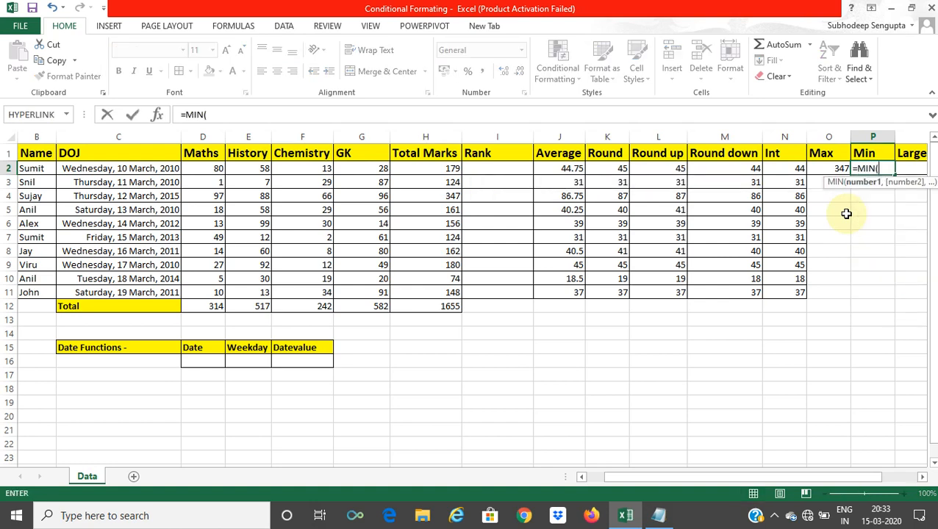
left_click(447, 171)
left_click_drag(447, 170, 450, 294)
key("Return")
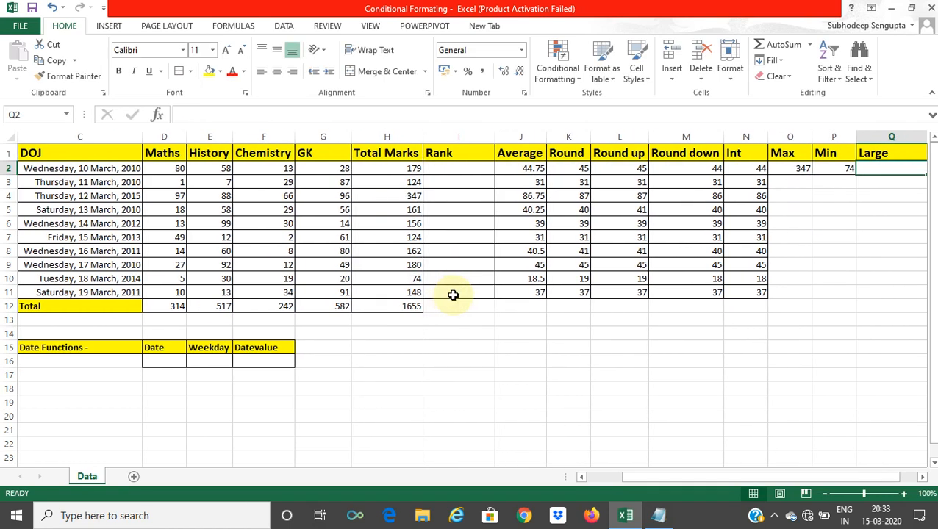
left_click(838, 168)
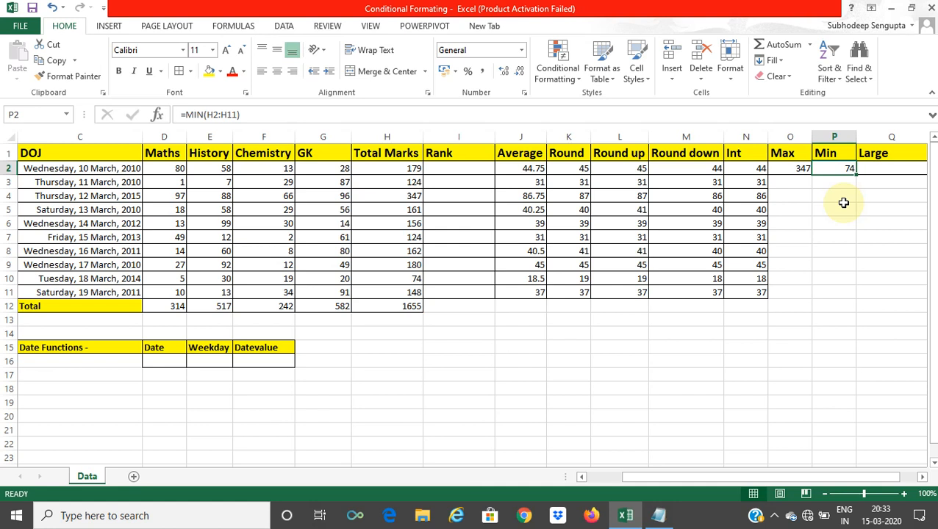
key("Right")
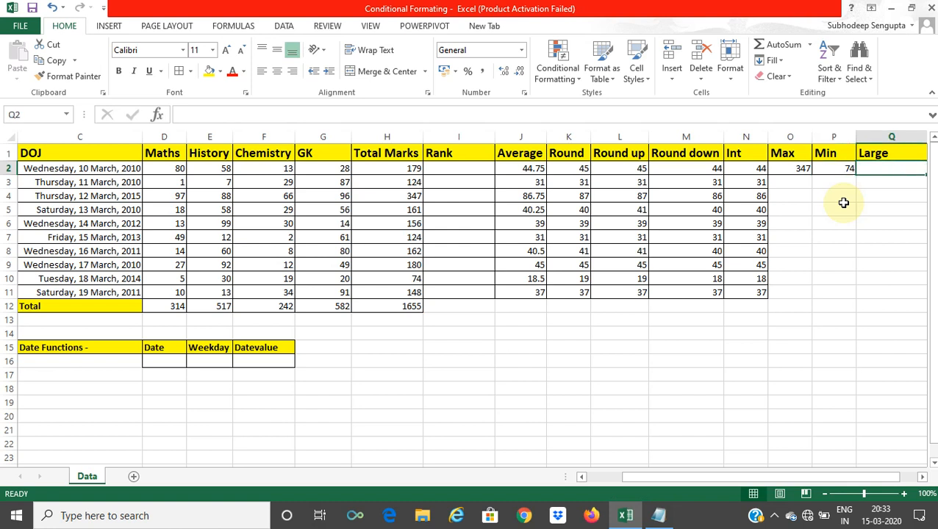
type("=large(")
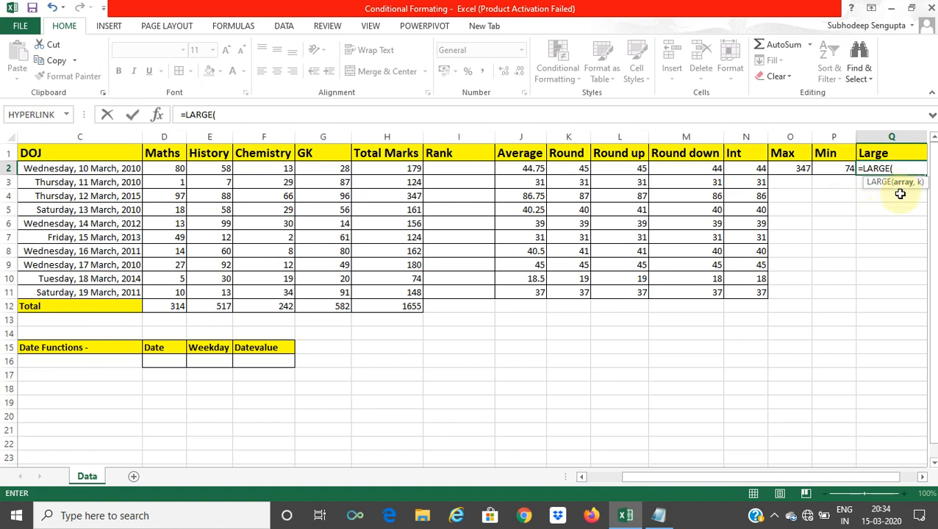
key("BackSpace")
key("BackSpace")
key("BackSpace")
key("BackSpace")
key("BackSpace")
key("BackSpace")
key("BackSpace")
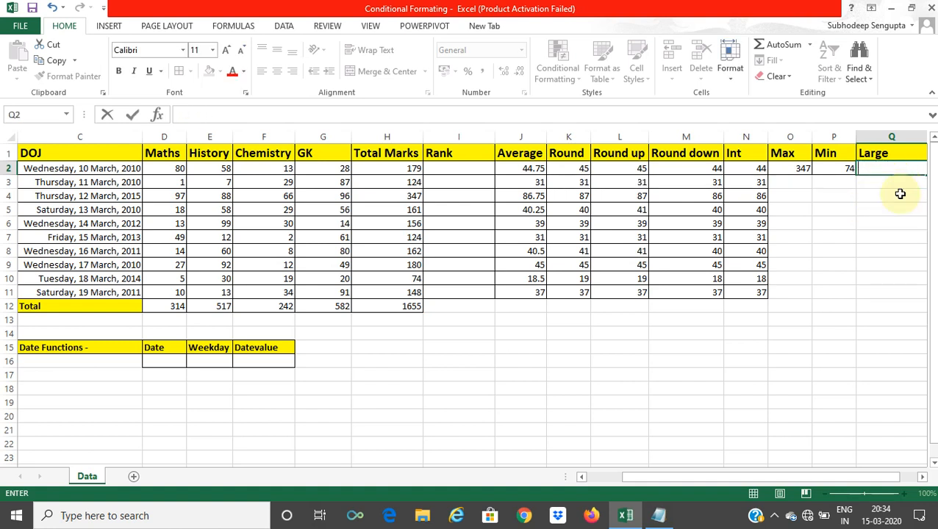
key("Tab")
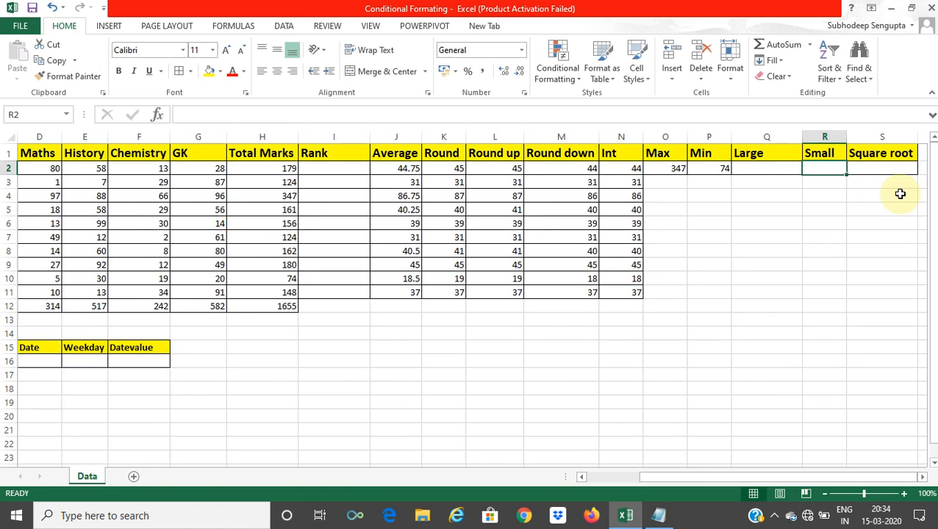
Enter a LARGE formula in Q2 for the range H2:H11 with k set to 3, and compare its result with the highest Total Marks values
scroll(880, 197, "up", 1, "ctrl")
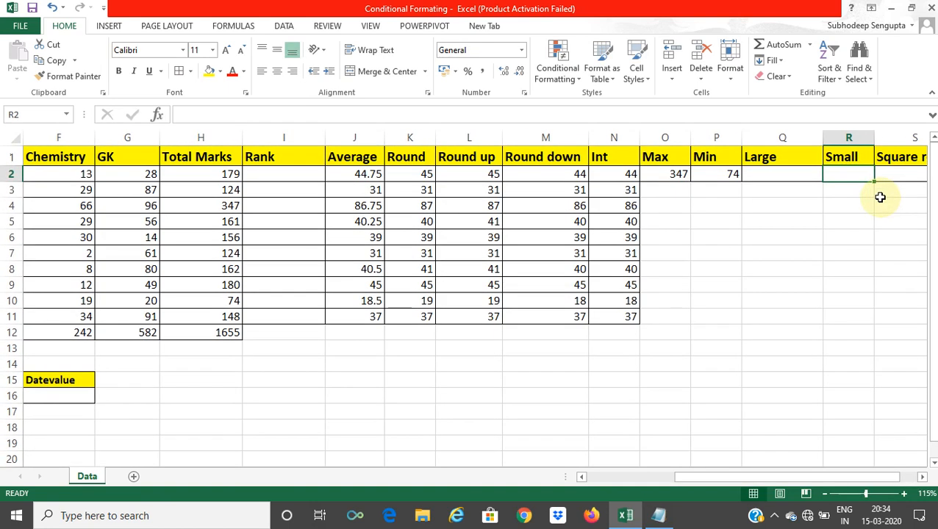
left_click(777, 192)
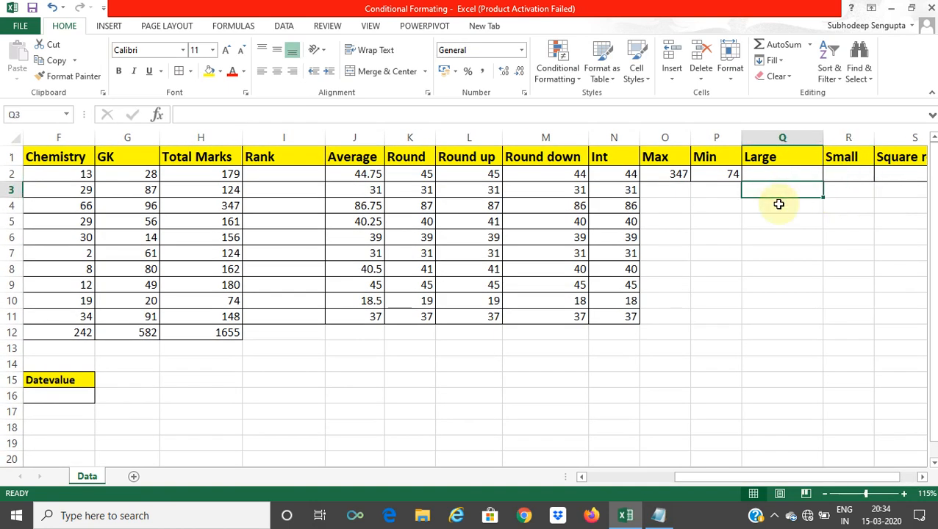
key("Up")
type("=lar")
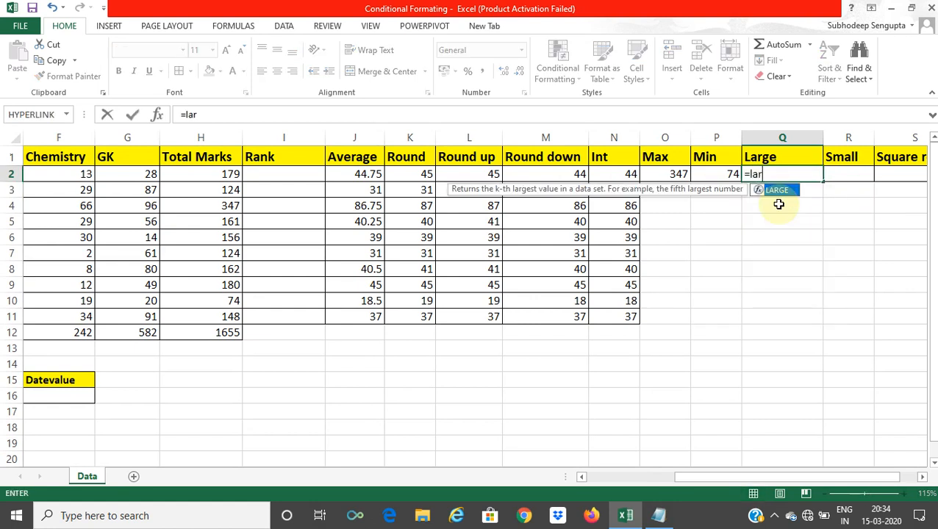
type("g")
key("Tab")
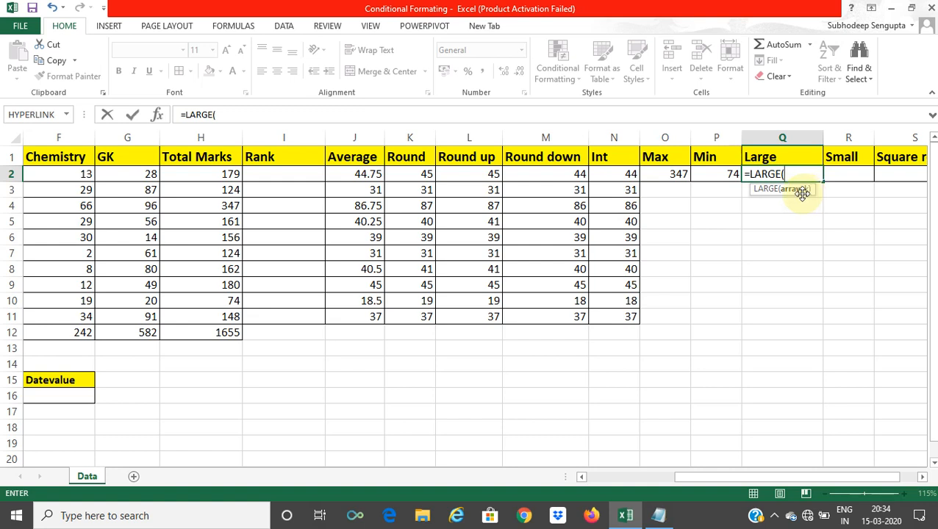
left_click_drag(200, 173, 207, 316)
type(",")
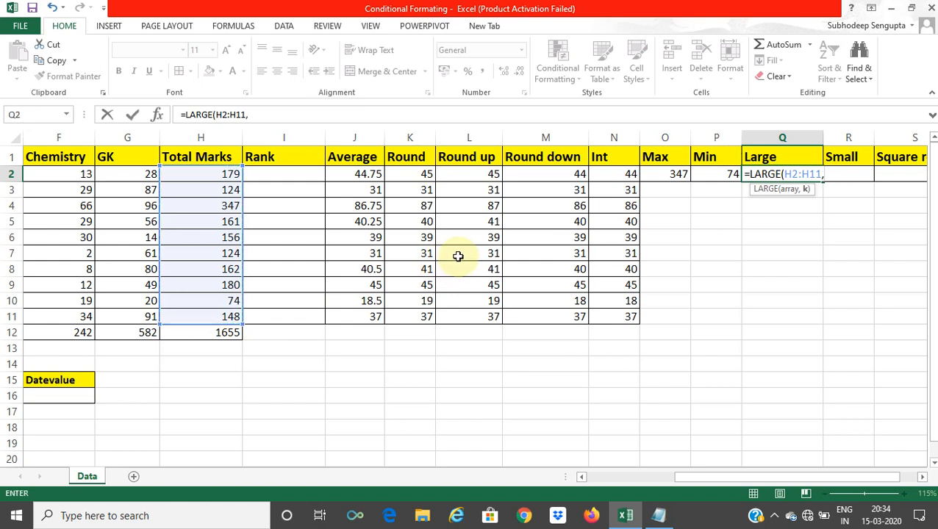
type("3)")
key("Return")
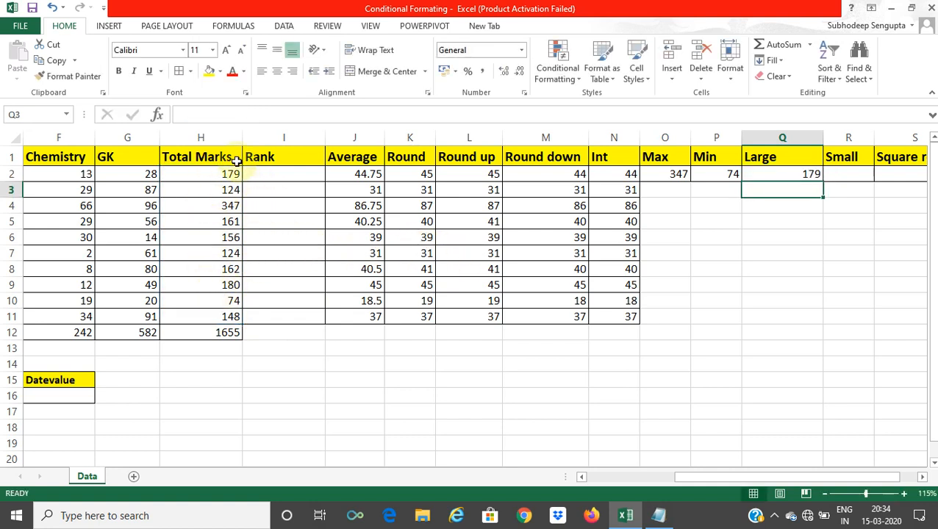
left_click(199, 176)
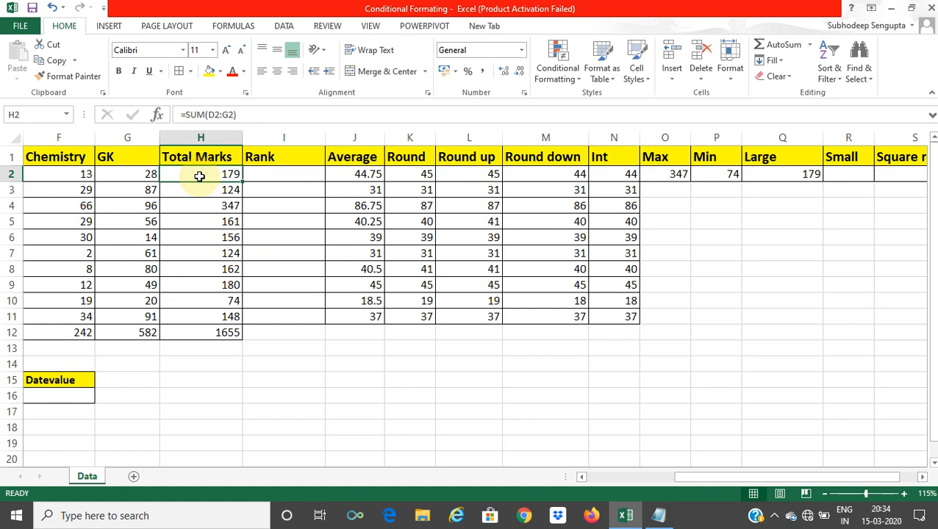
left_click(215, 204)
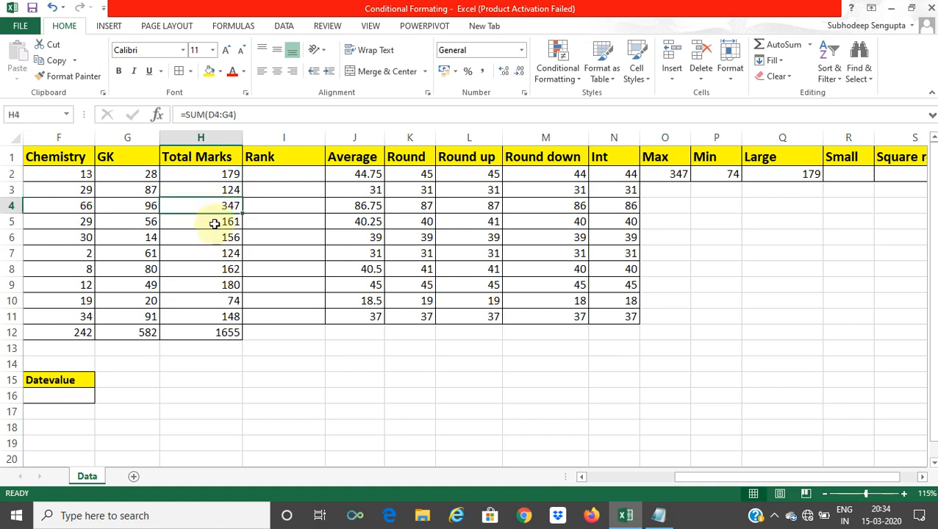
left_click(214, 284)
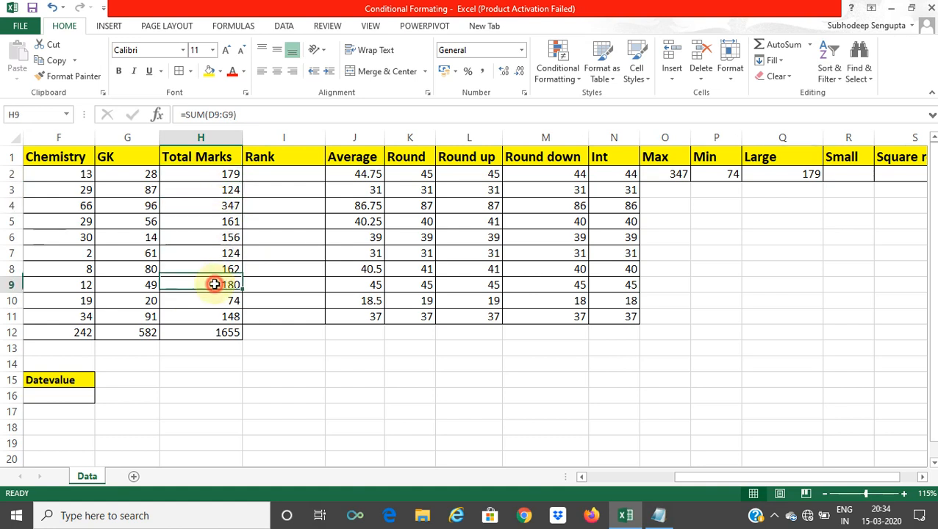
left_click(219, 177)
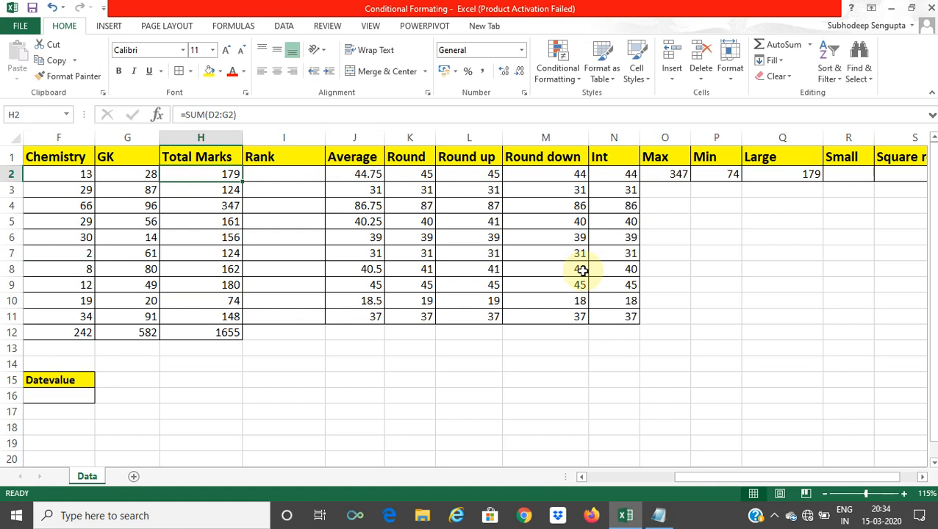
Enter a SMALL formula in R2 for the Total Marks range H2:H11 with k set to 2
left_click(836, 176)
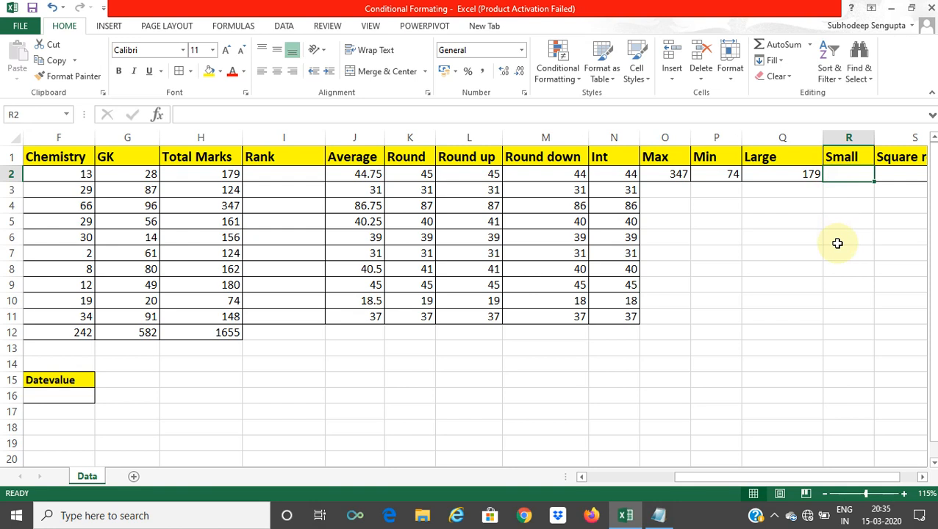
type("=small")
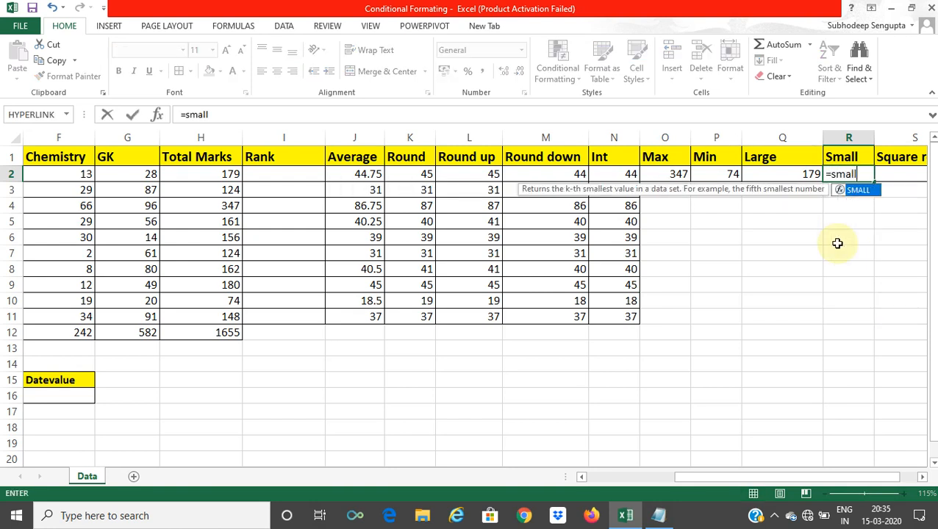
key("Tab")
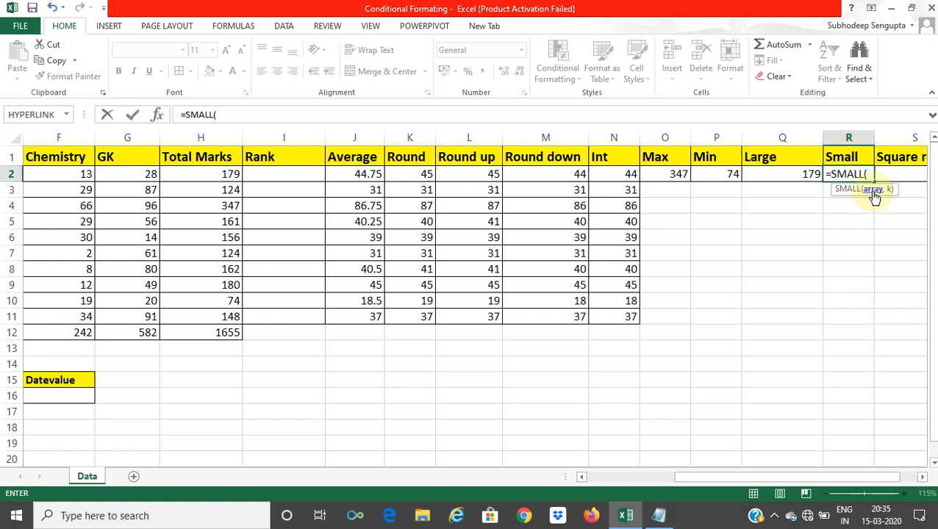
left_click(208, 175)
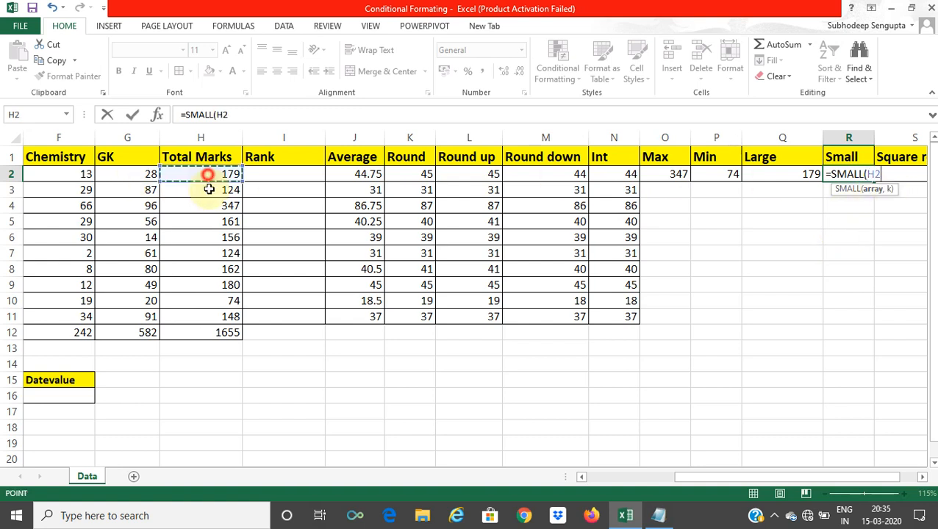
left_click_drag(208, 190, 210, 308)
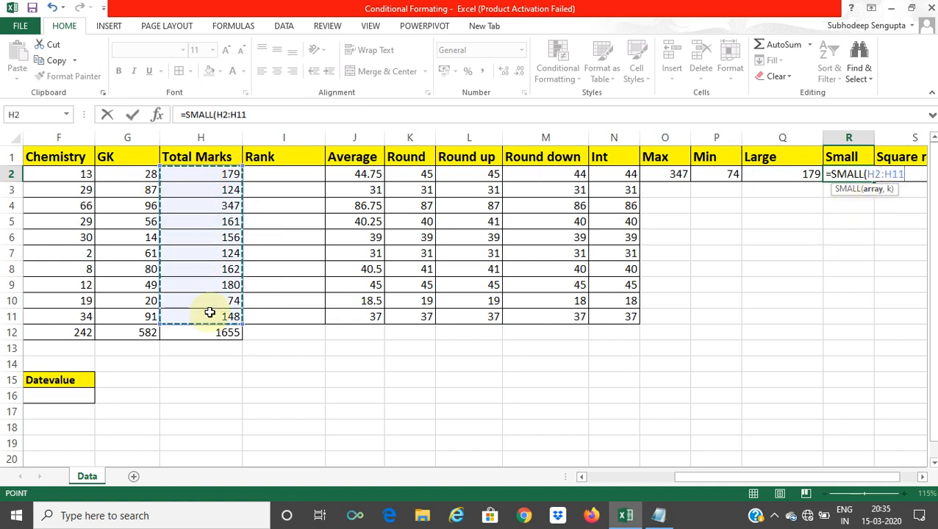
type(",")
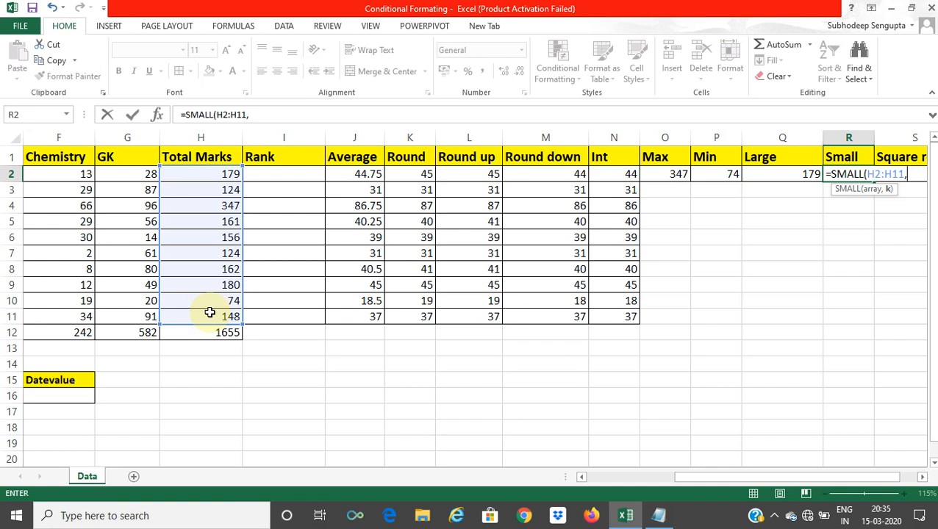
type("2)")
key("Return")
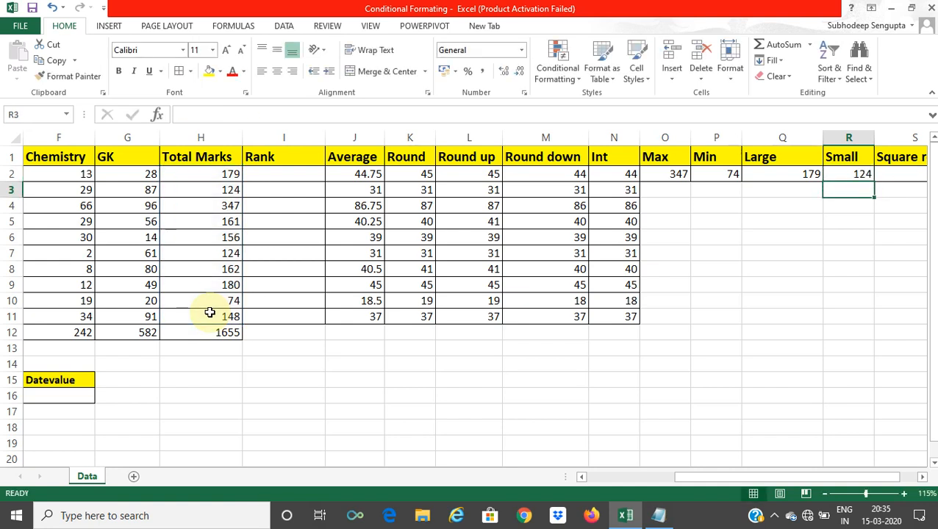
Check the SMALL result against the total in H7 and review the formulas in Q2 and R2
left_click(231, 264)
left_click(232, 252)
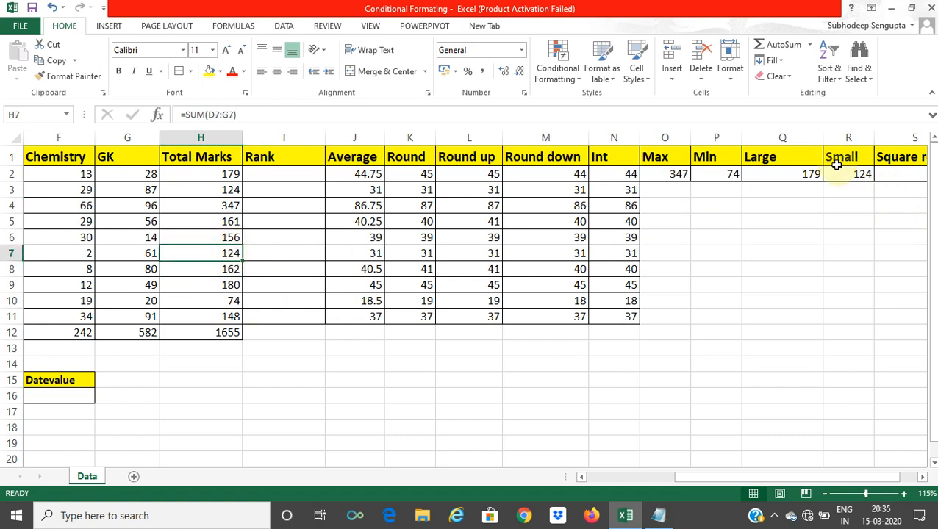
left_click(760, 170)
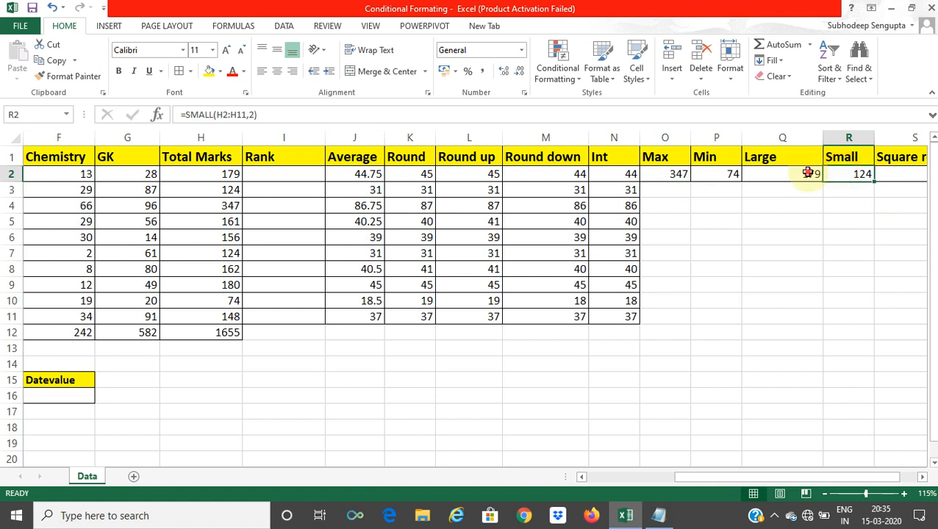
left_click(805, 171)
left_click(826, 173)
left_click(798, 174)
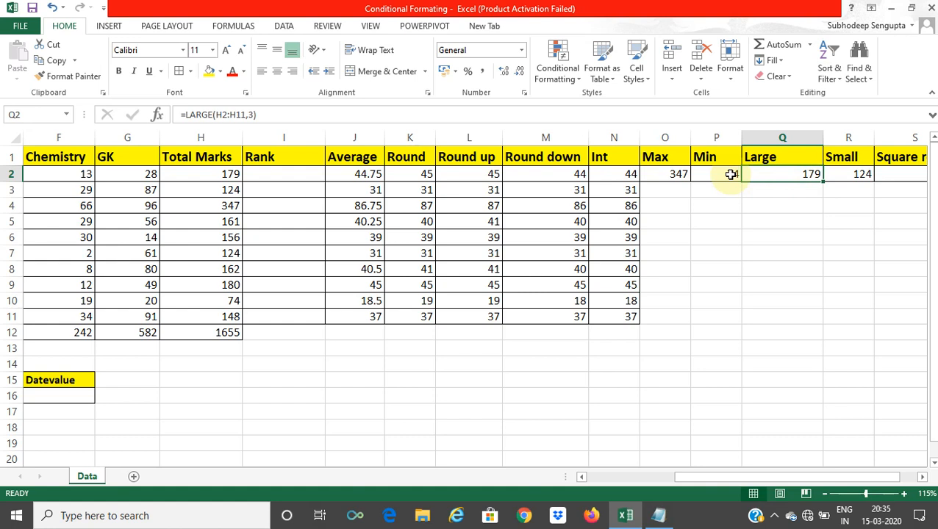
Fit all column widths of the marks table to their contents
left_click(898, 177)
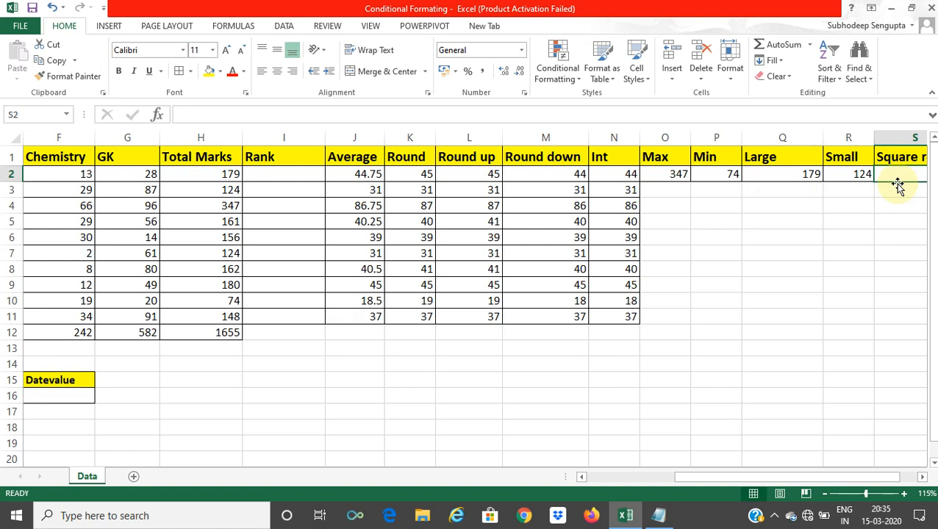
key("Right")
key("Left")
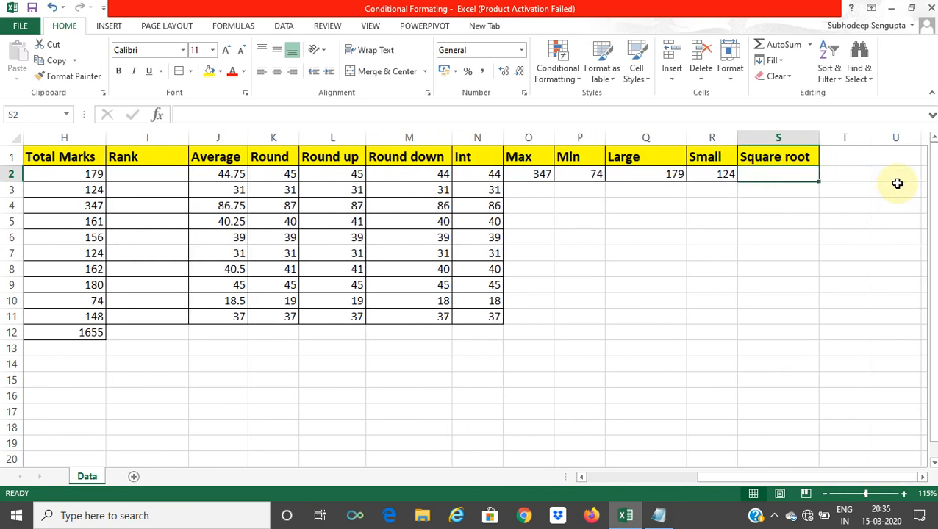
scroll(885, 195, "down", 1)
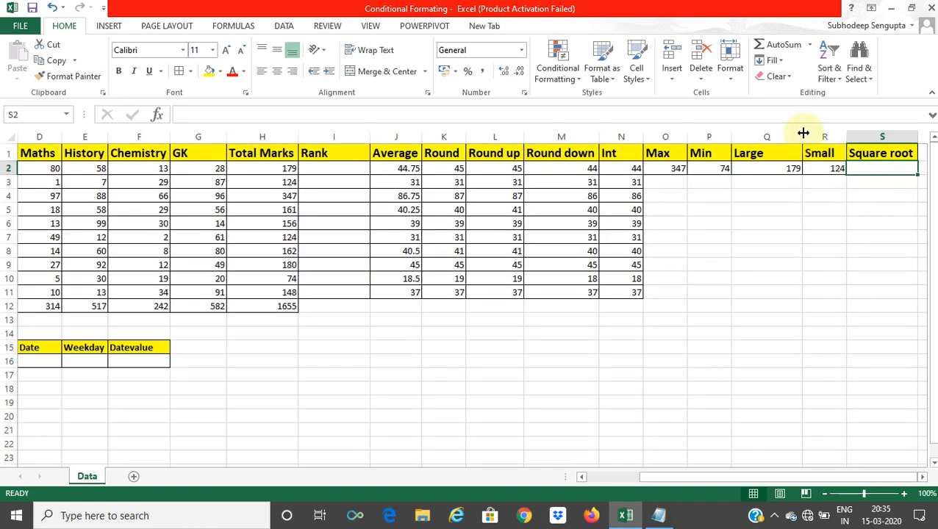
left_click_drag(802, 137, 716, 136)
key("ctrl+a")
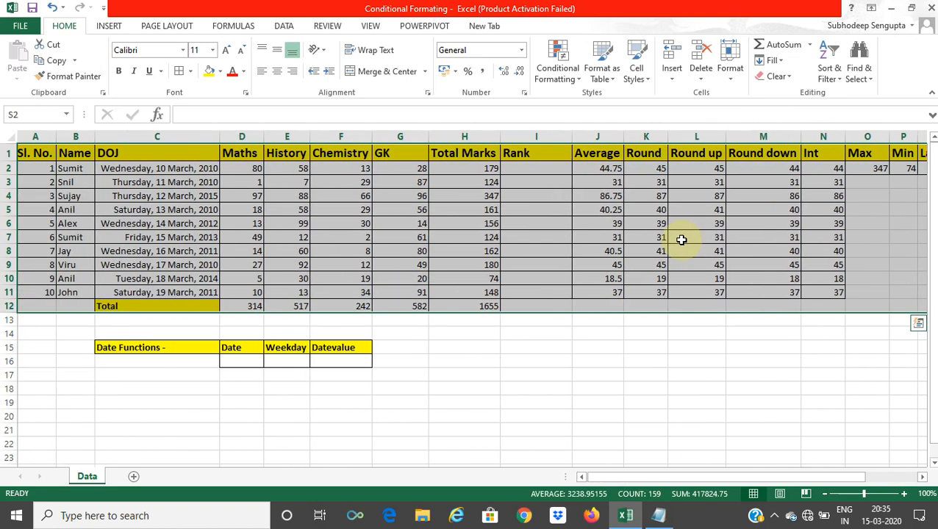
scroll(681, 239, "right", 3)
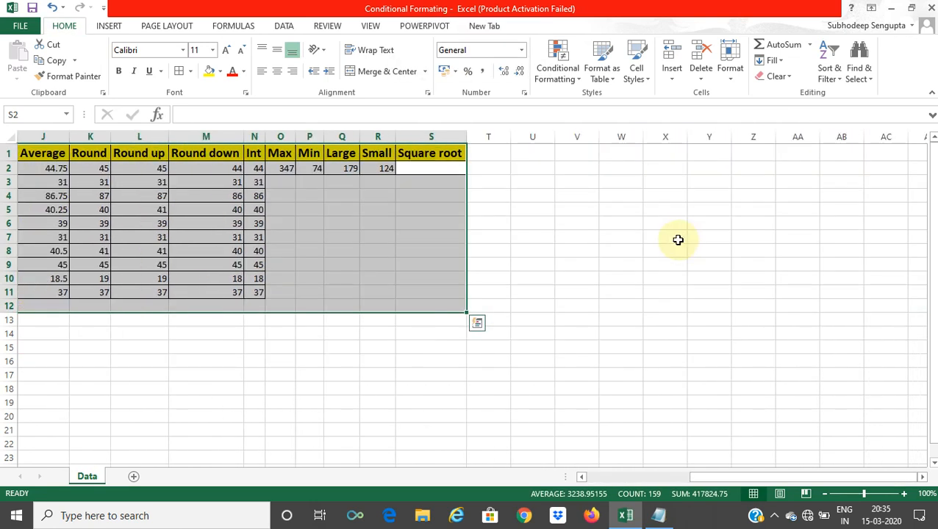
left_click_drag(832, 480, 649, 477)
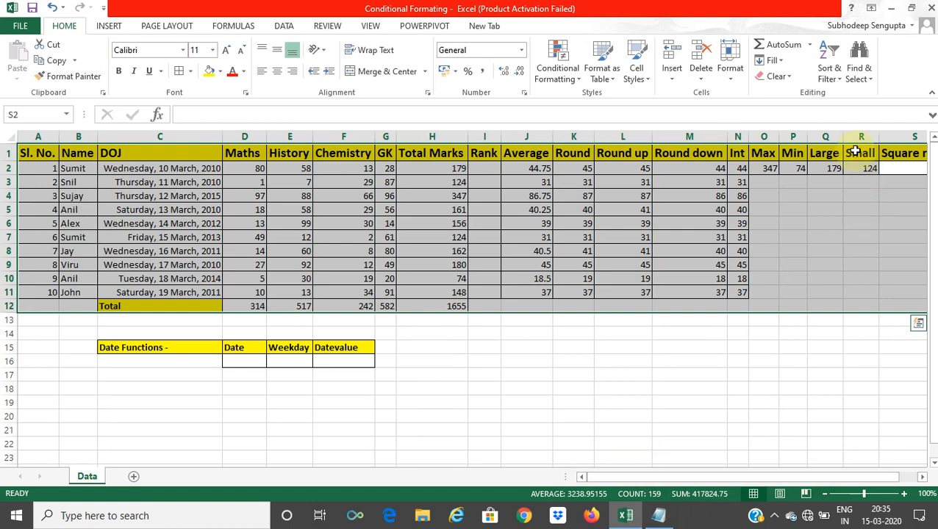
left_click(905, 169)
key("Right")
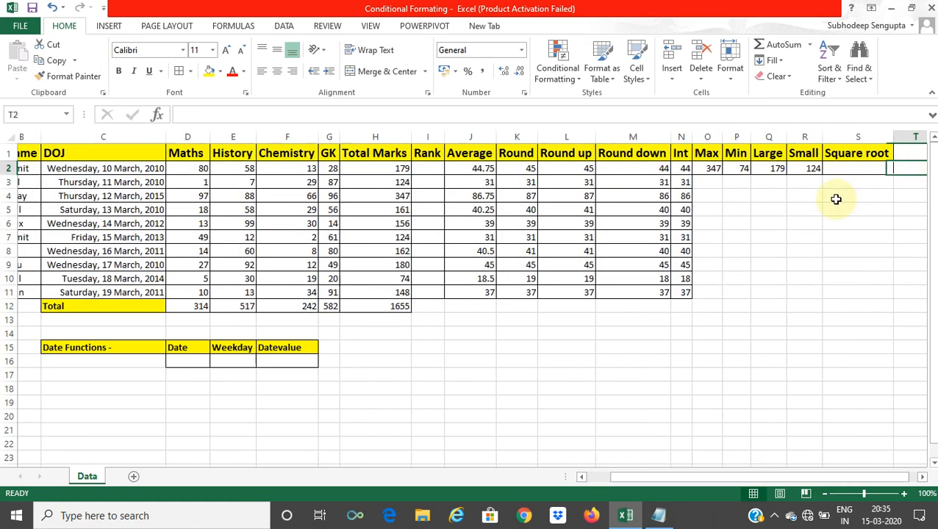
Enter 16 in S4 as a test number for the square root function
left_click(835, 171)
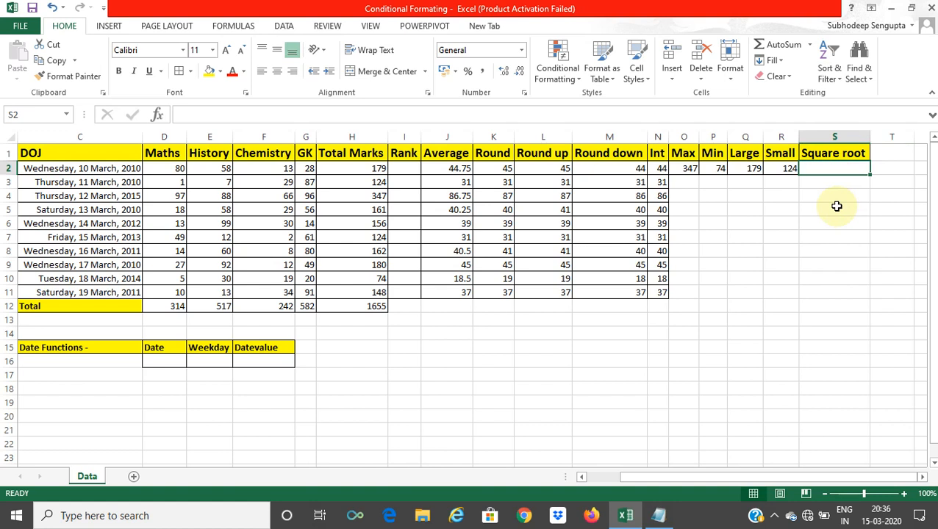
key("Down")
key("Down")
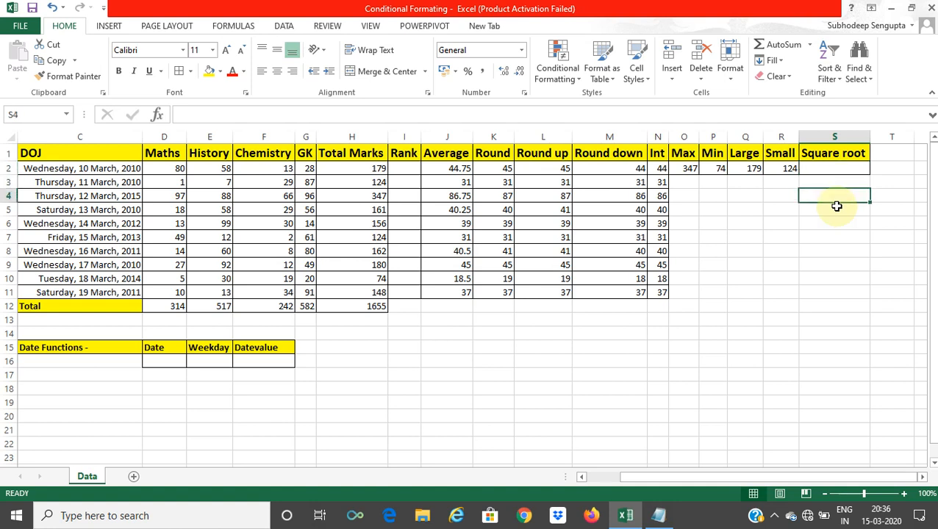
type("16")
Enter a SQRT formula in S2 that refers to the test number in S4
key("Up")
key("Up")
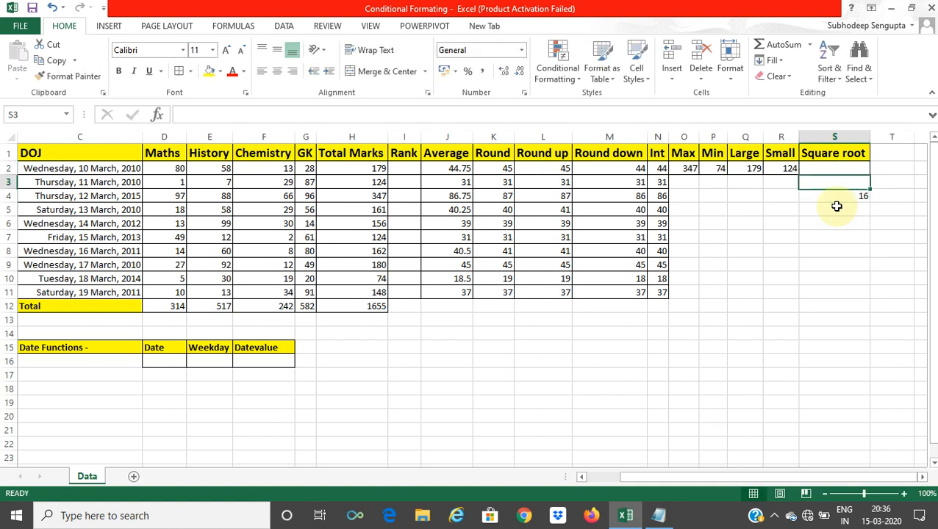
type("=")
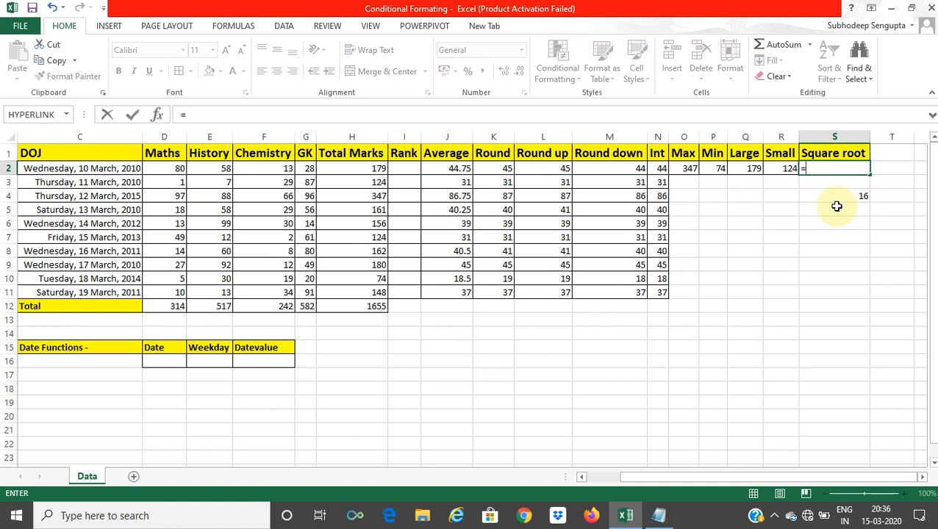
type("sqrt")
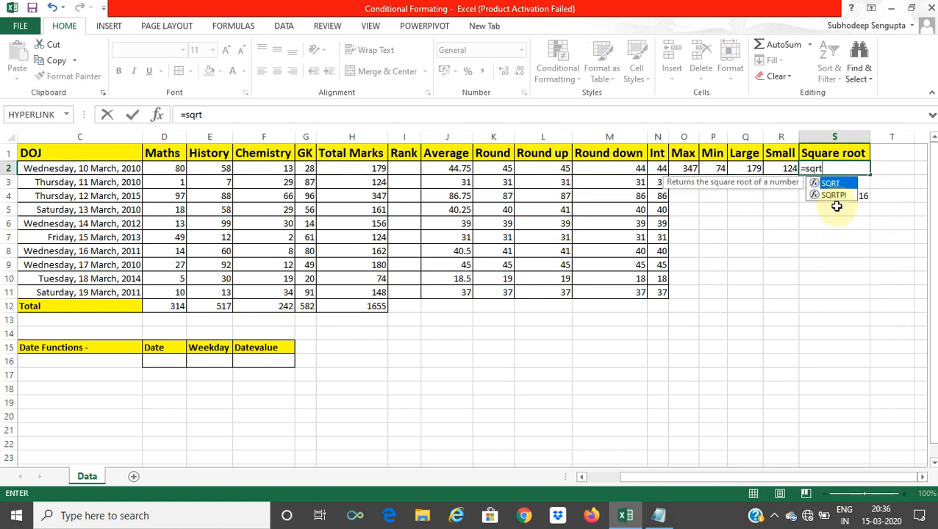
key("Tab")
key("Down")
key("Down")
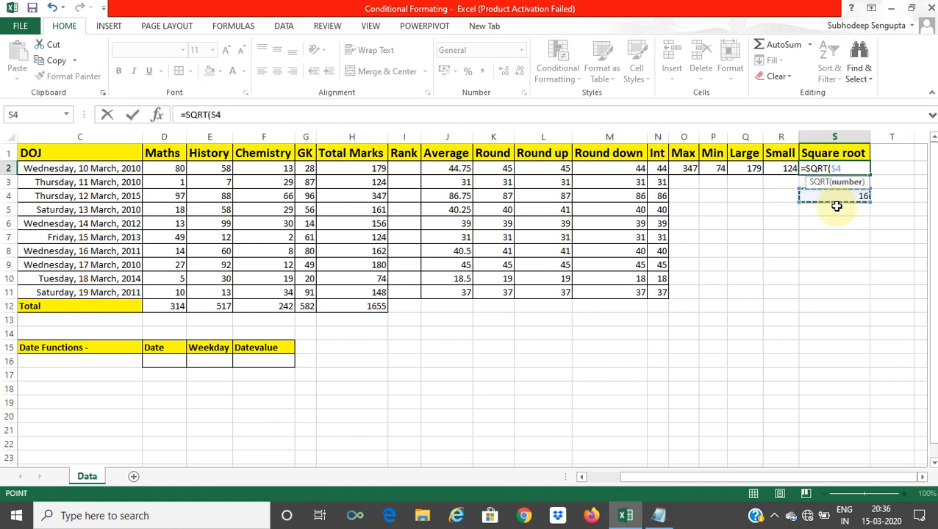
key("Tab")
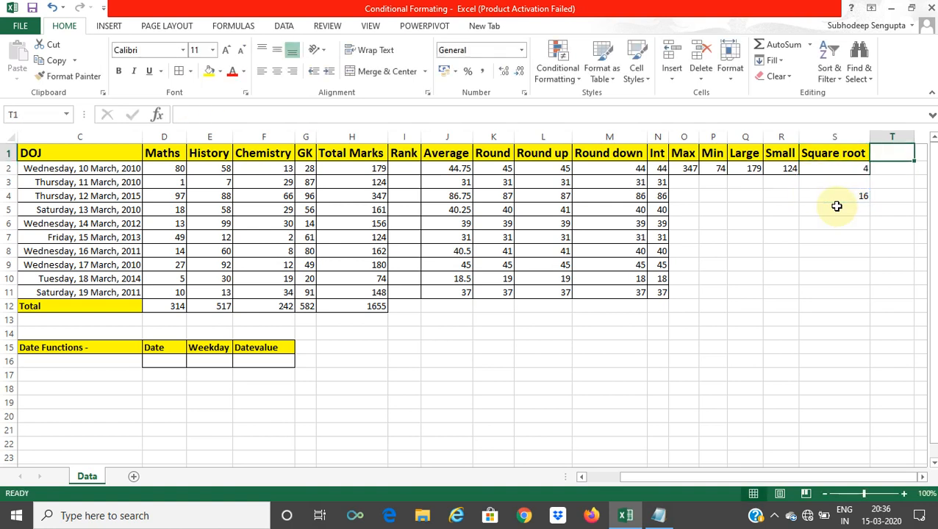
key("Down")
key("Down")
key("Left")
key("Up")
key("Up")
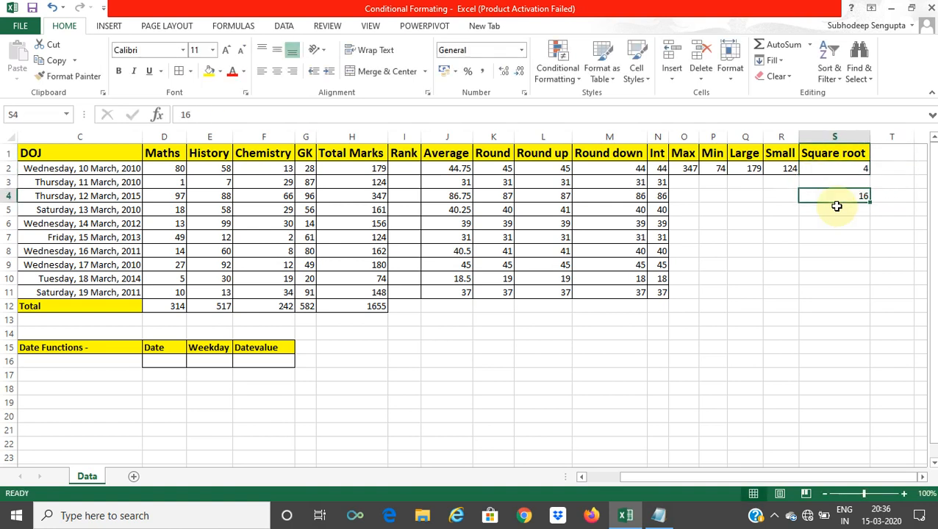
type("=")
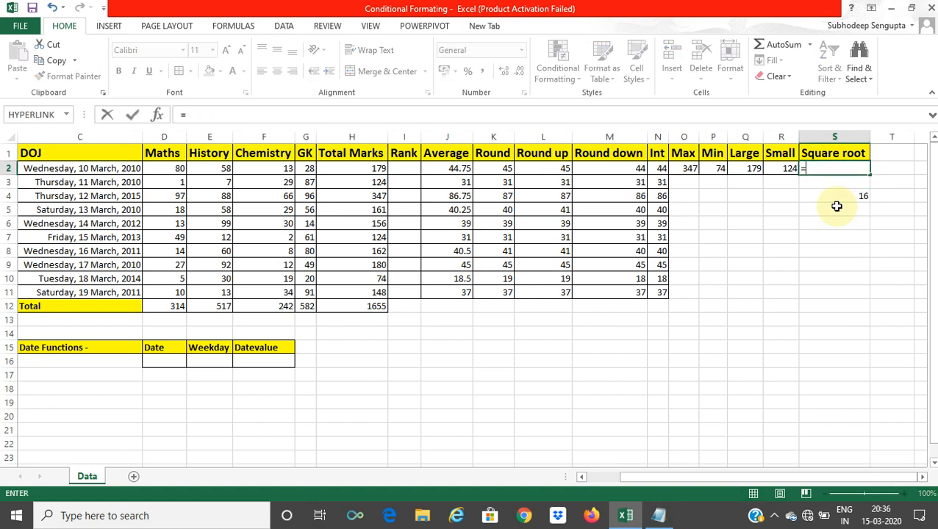
left_click(377, 171)
key("BackSpace")
key("BackSpace")
key("BackSpace")
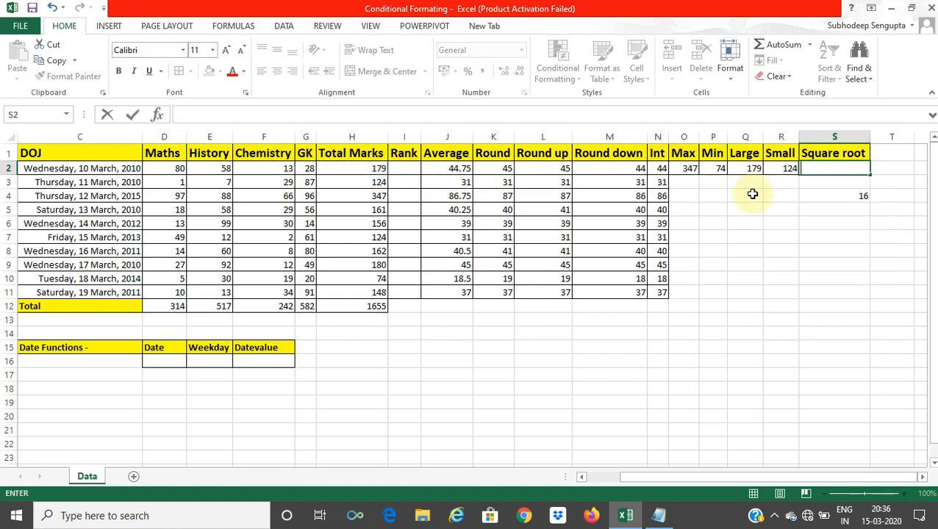
Enter a SQRT formula in S2 for the first student's Total Marks in H2
type("=")
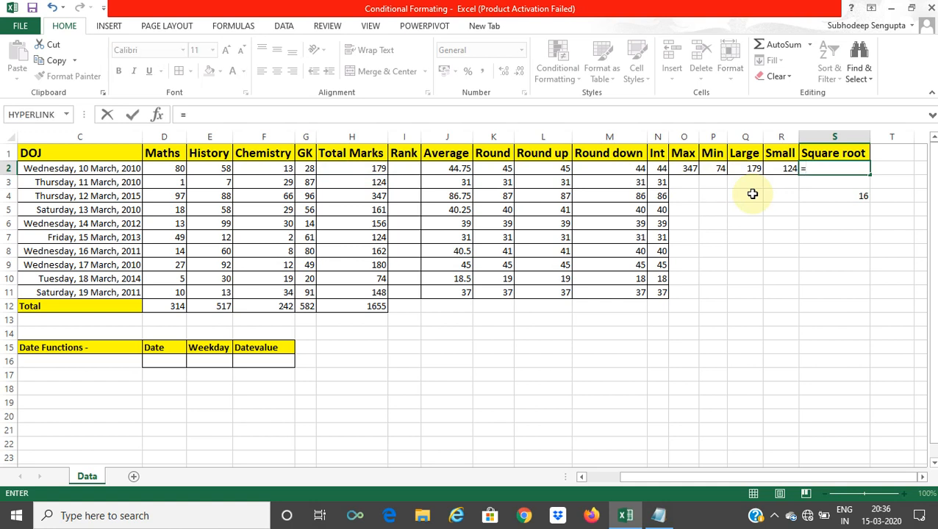
type("sq")
key("Tab")
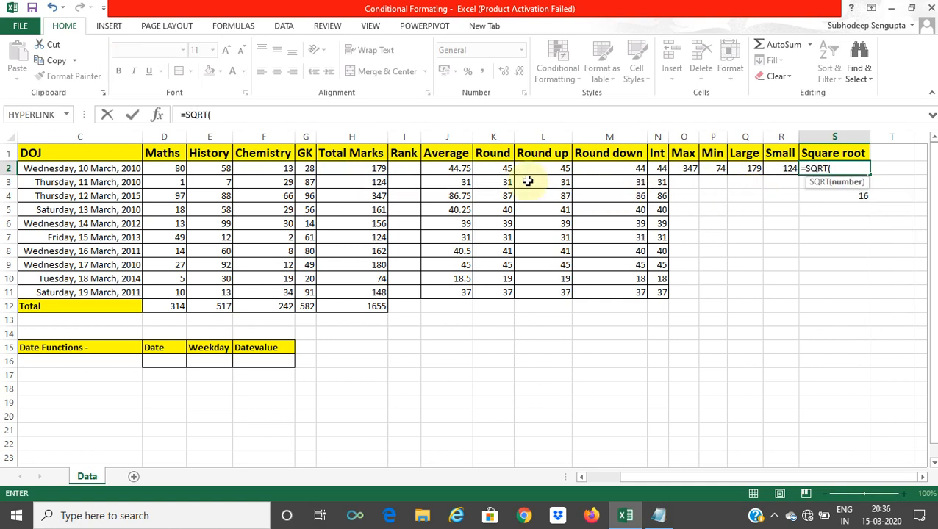
left_click(337, 170)
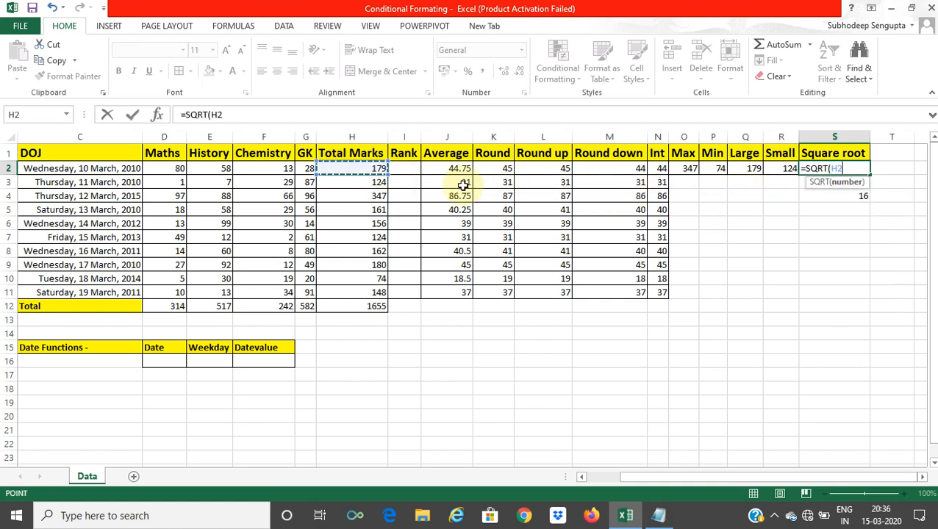
key("Return")
Fill the square root formula from S2 down to S11 for all students
left_click(836, 170)
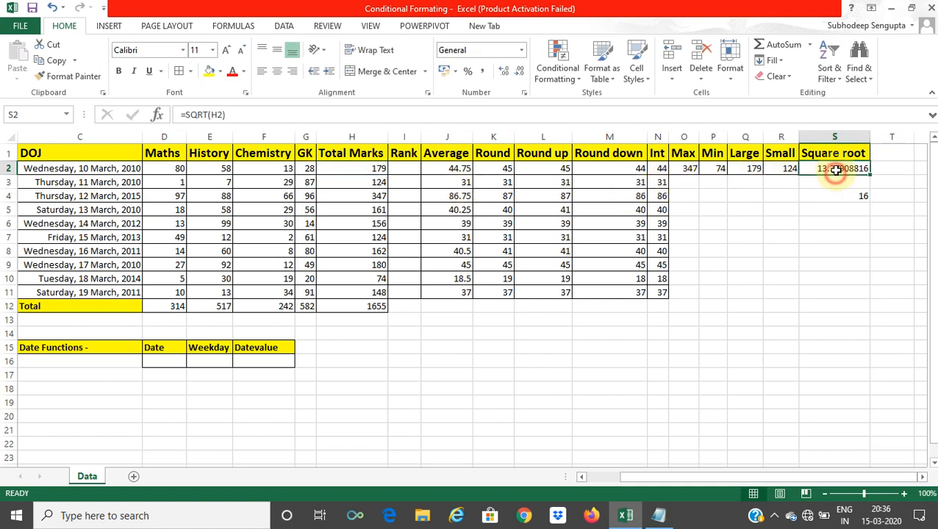
left_click_drag(868, 176, 872, 299)
left_click(750, 319)
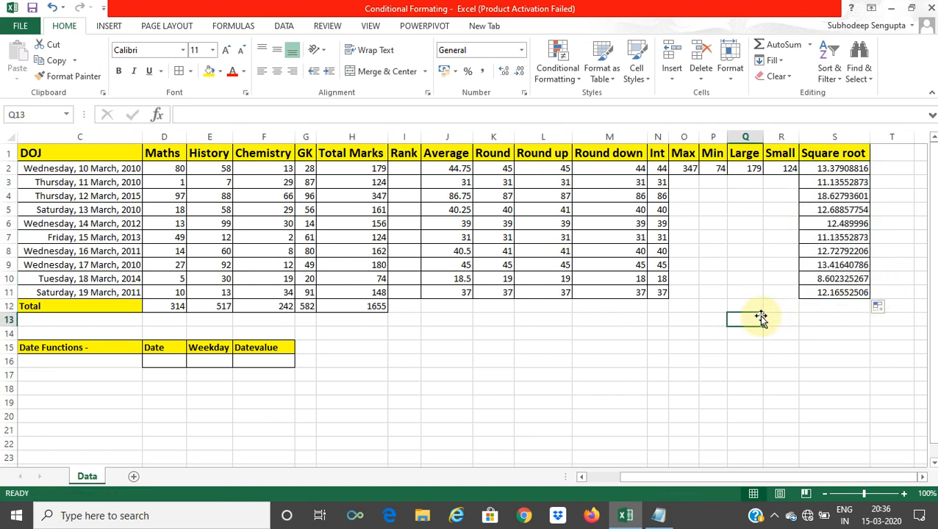
Enter -16 in N17 and a SQRT formula for it in O17 to test a negative number
left_click(654, 379)
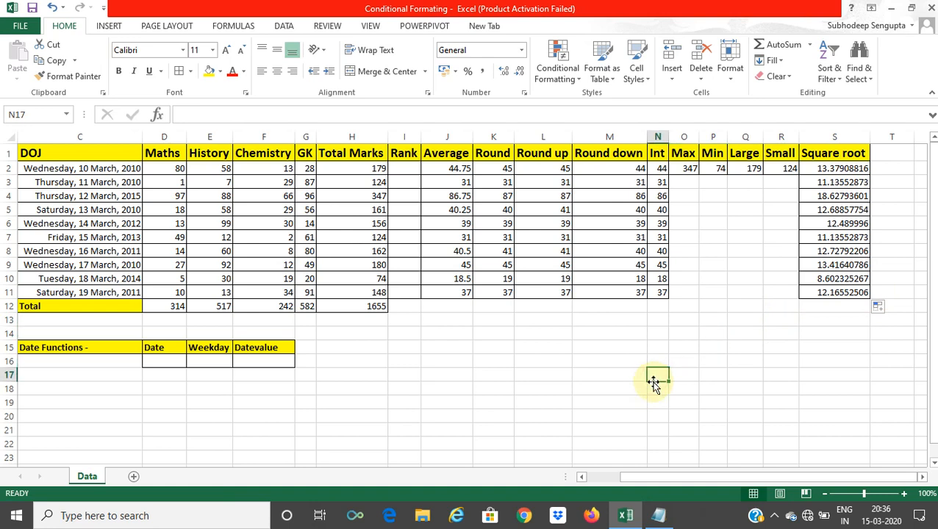
type("-16")
key("Tab")
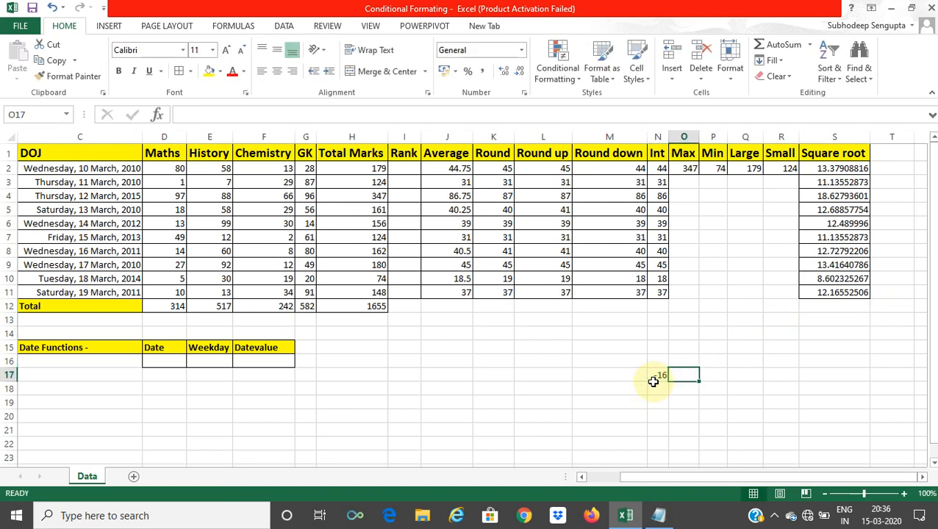
type("=sq")
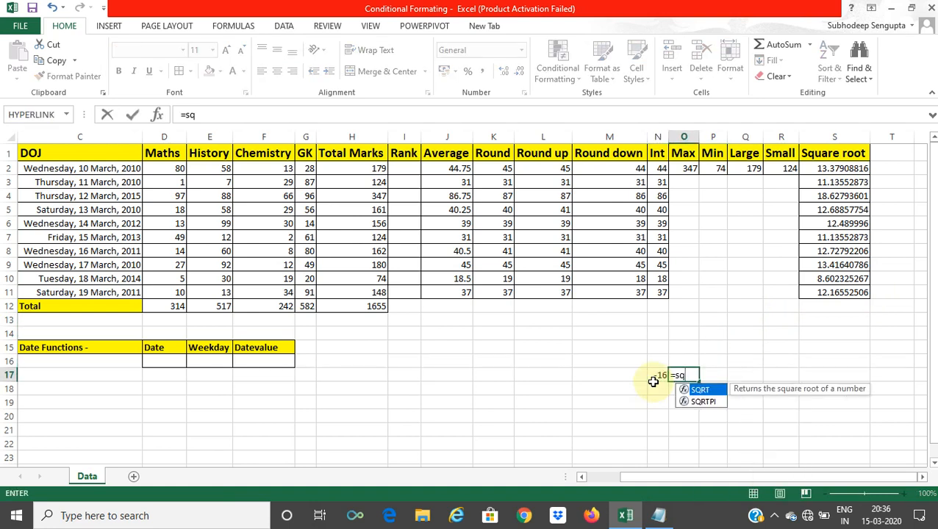
key("Tab")
left_click(659, 377)
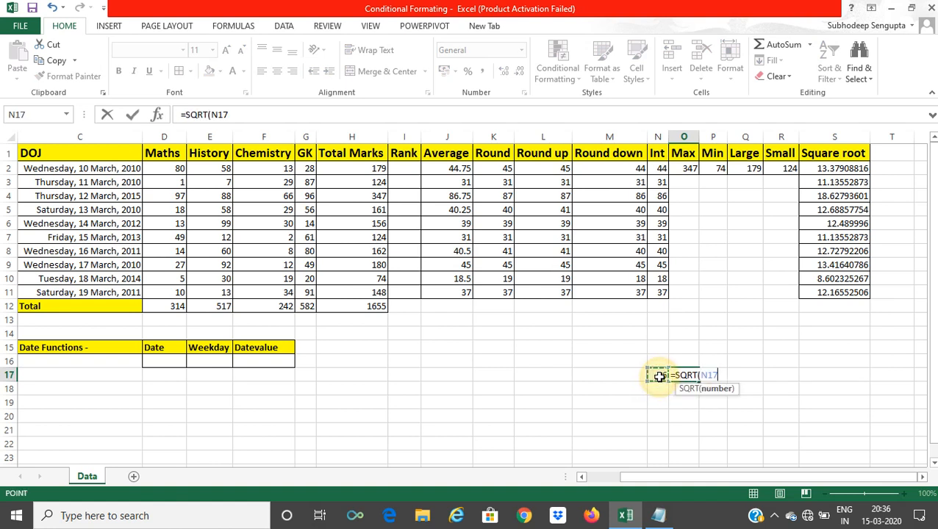
key("Tab")
left_click(689, 374)
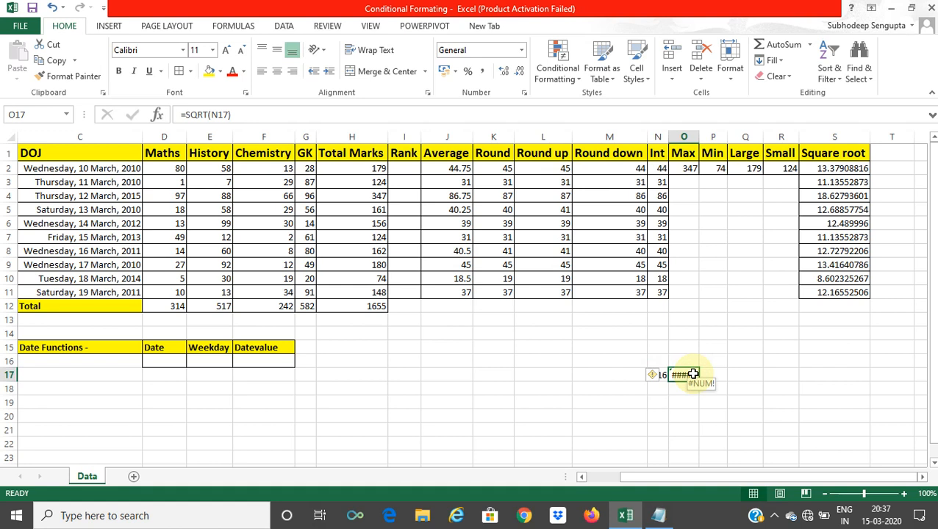
Widen column O slightly to fit the test result and compare N17 with the formula in O17
left_click(705, 375)
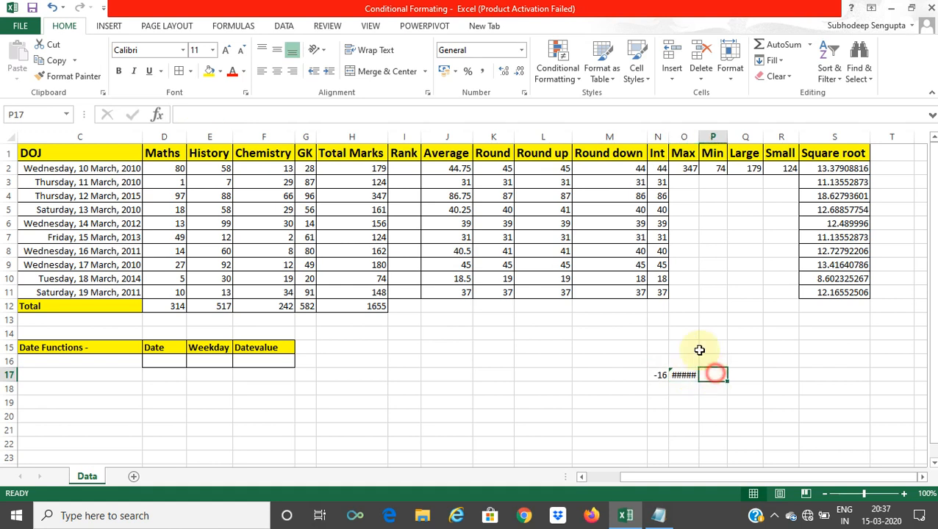
left_click_drag(698, 133, 703, 134)
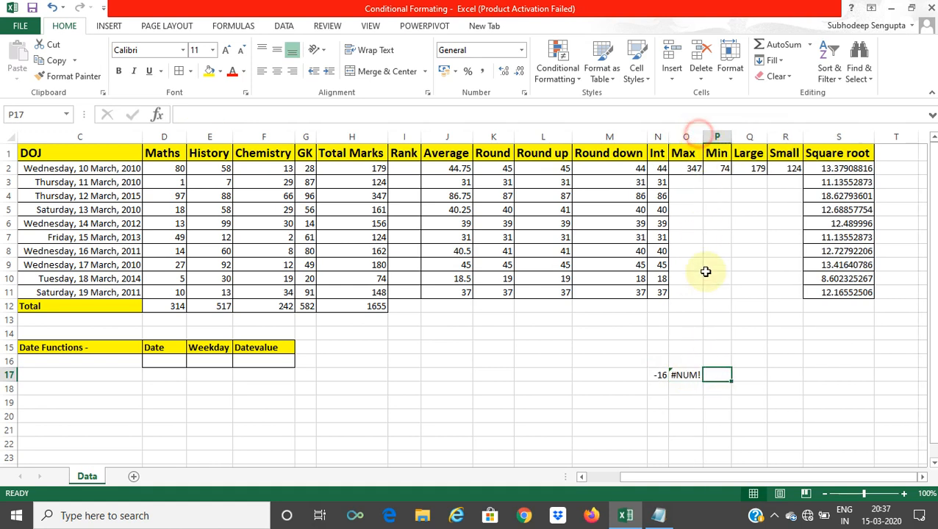
left_click(660, 376)
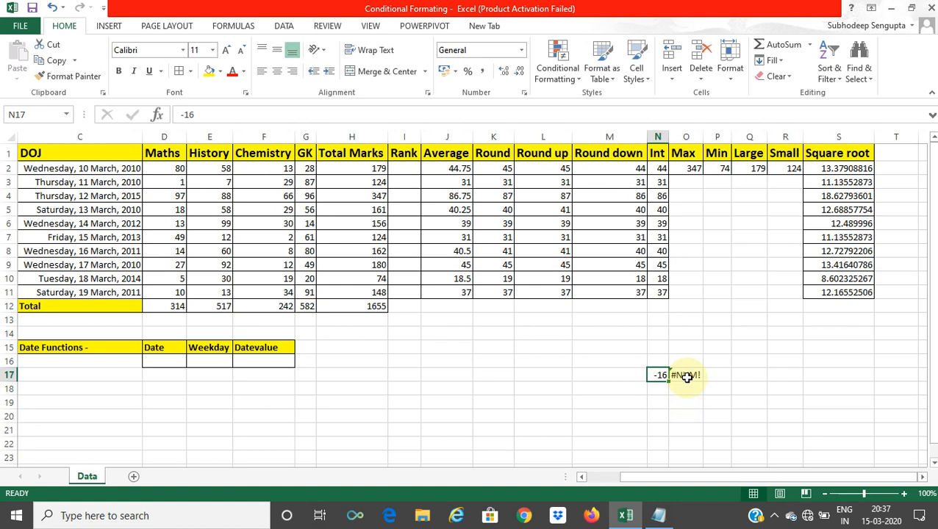
left_click(686, 376)
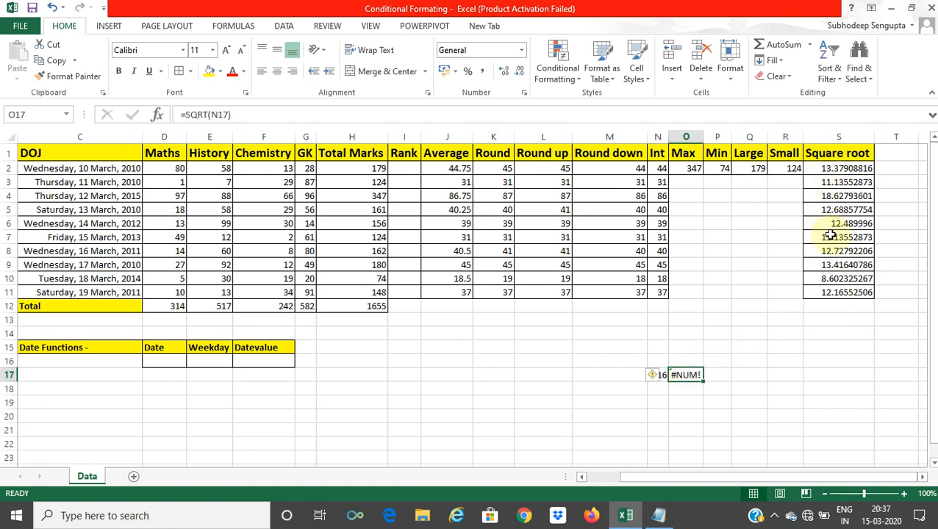
Clear the negative-number test from the range N17:P17
left_click(728, 371)
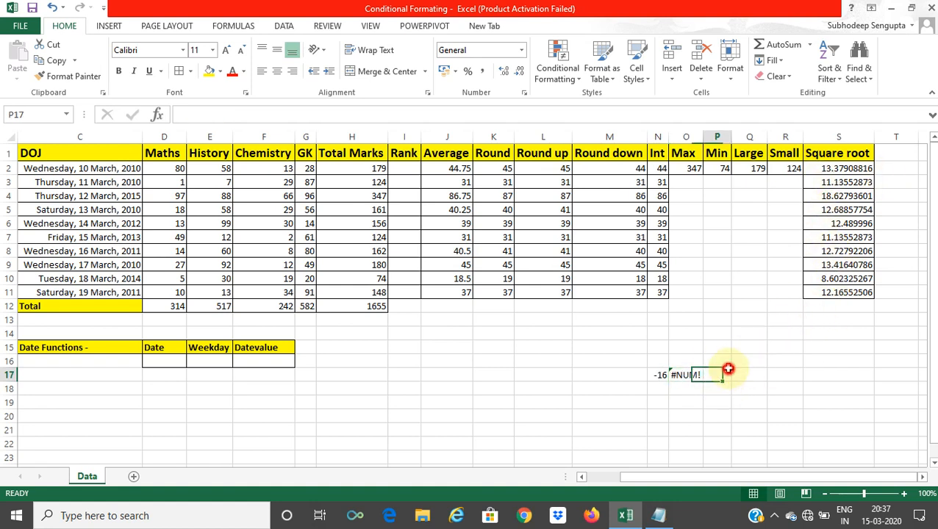
left_click_drag(728, 369, 665, 374)
key("BackSpace")
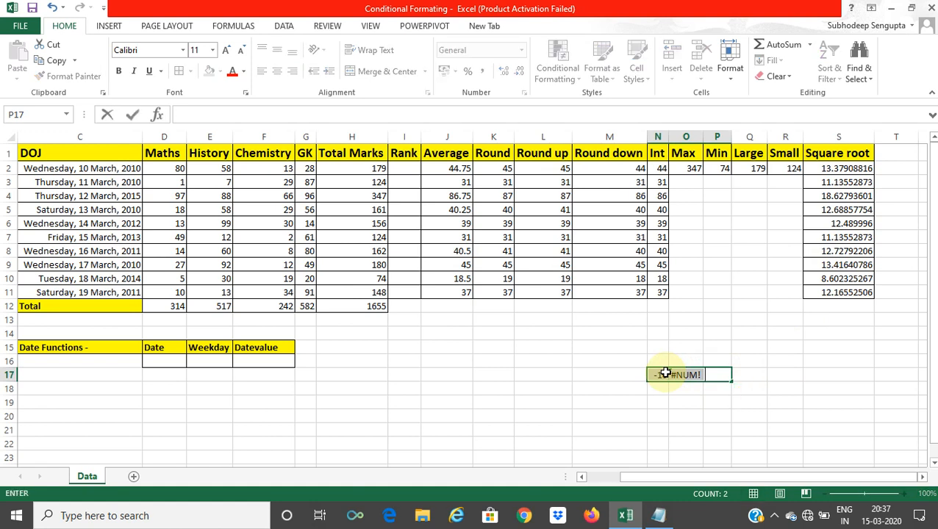
key("Return")
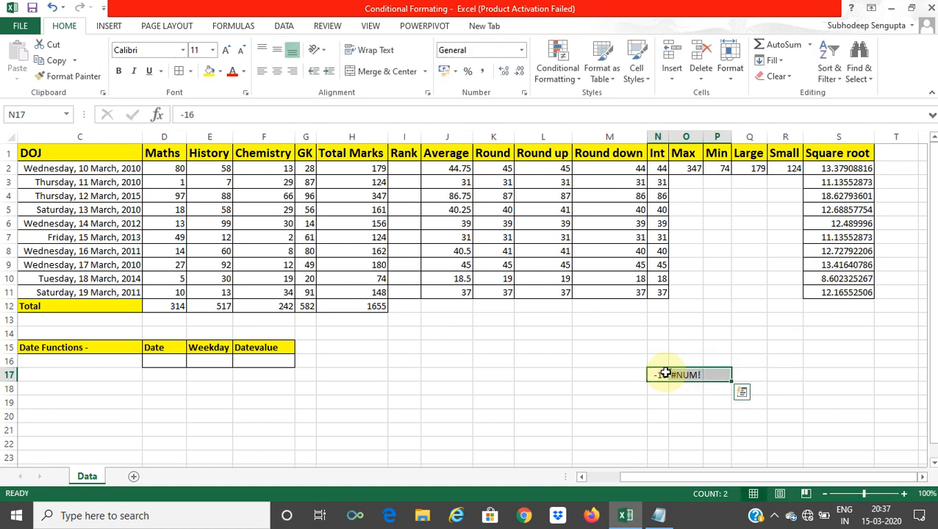
key("Delete")
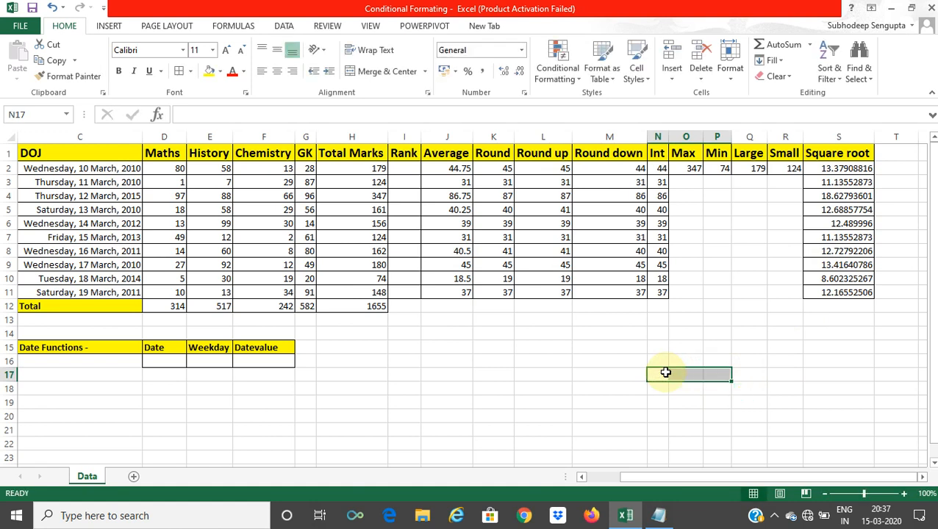
Replace the Total Marks heading in H1 with Sum
key("Return")
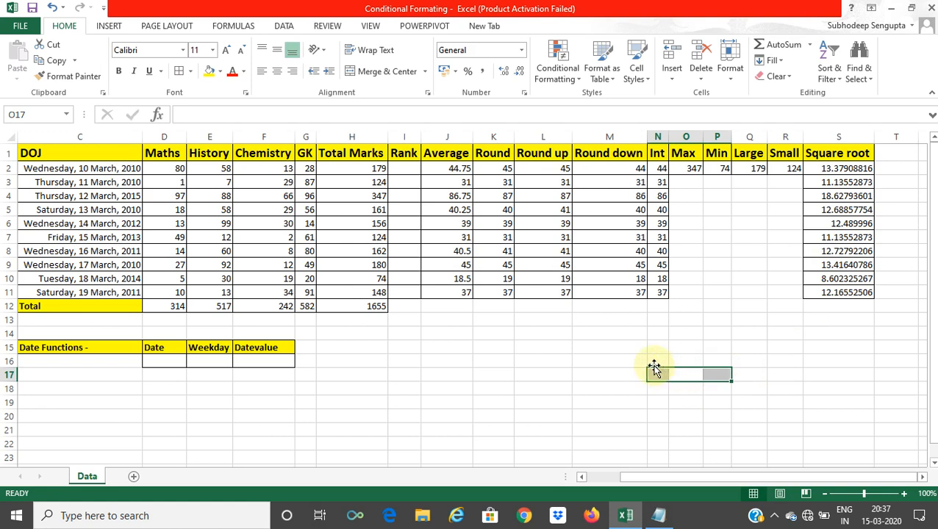
left_click(636, 360)
left_click(438, 166)
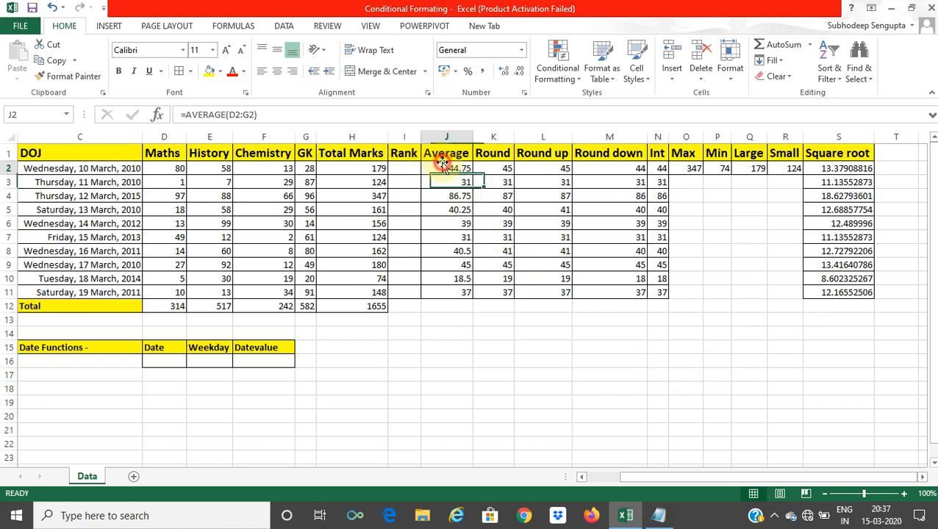
left_click(364, 166)
left_click(356, 153)
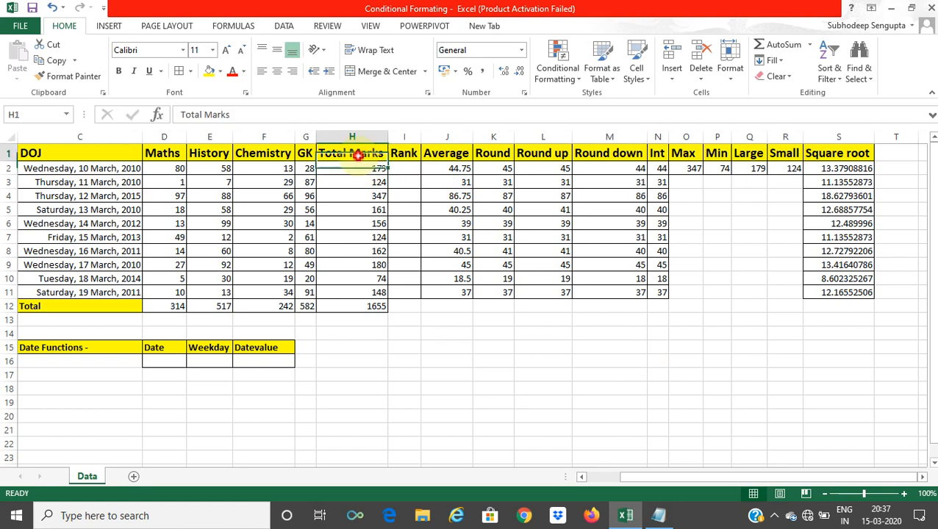
type("Sum")
key("Tab")
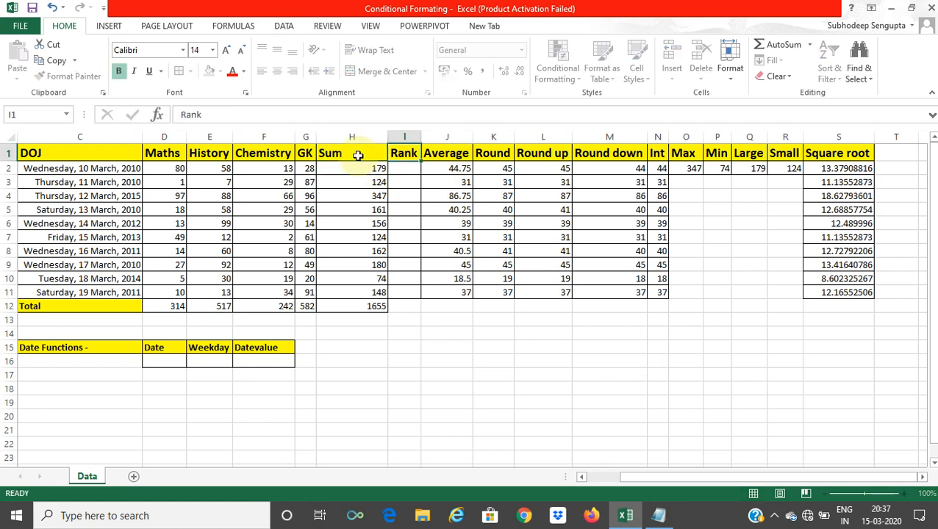
left_click(477, 153)
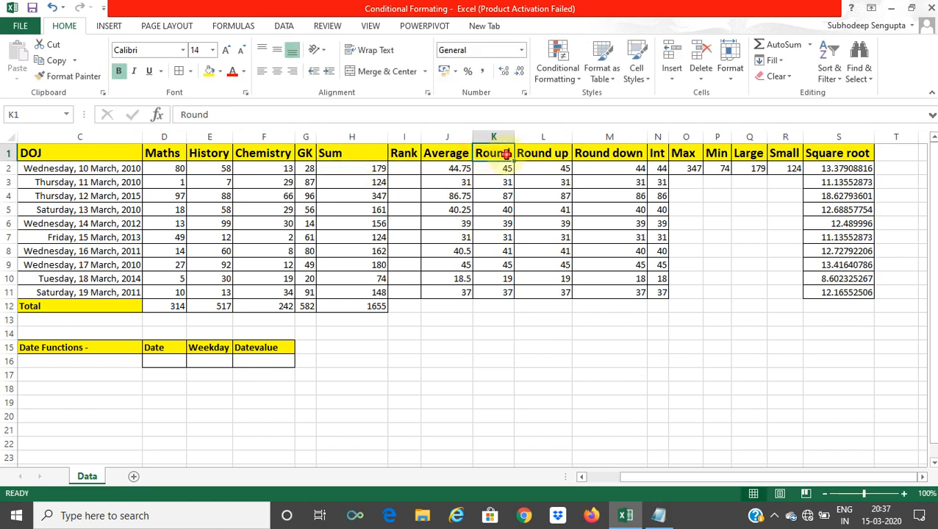
left_click(548, 153)
left_click(656, 153)
left_click(682, 153)
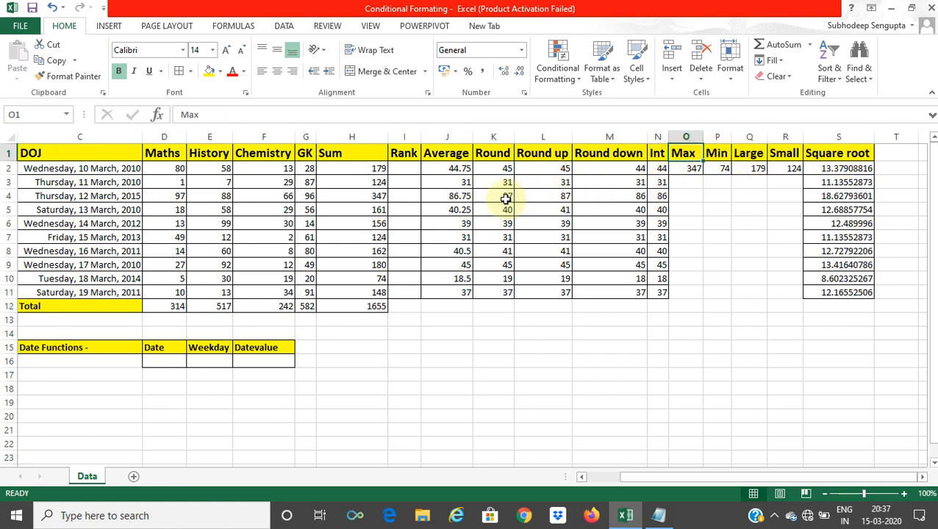
Begin a rank formula in I2, the first student's Rank cell
left_click(404, 168)
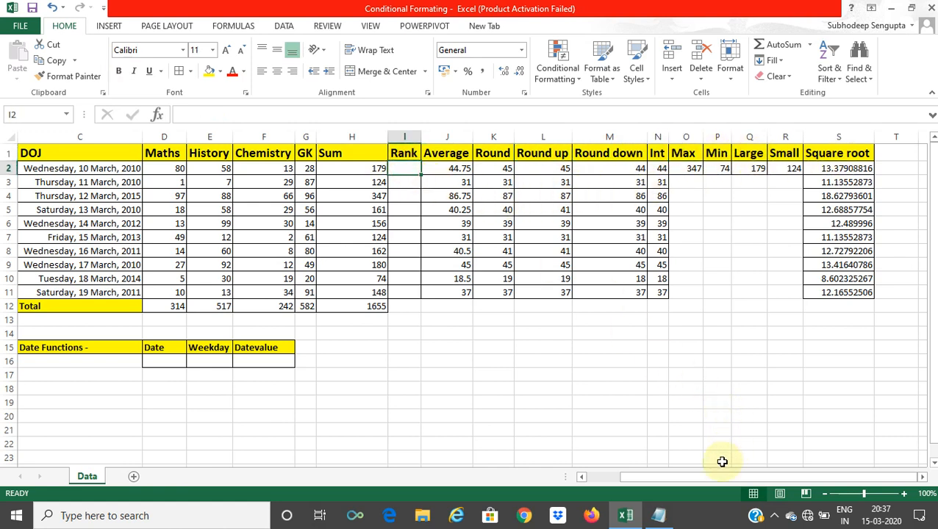
left_click_drag(712, 476, 576, 474)
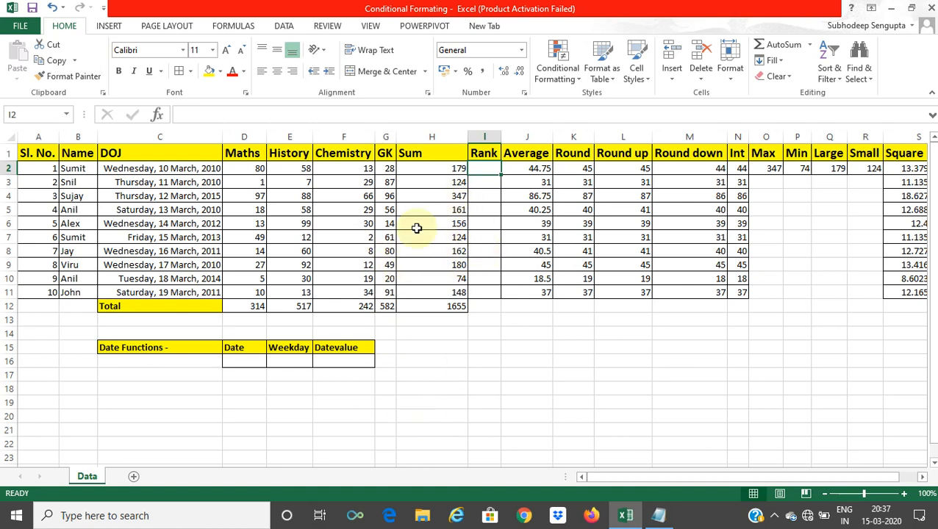
type("=rank")
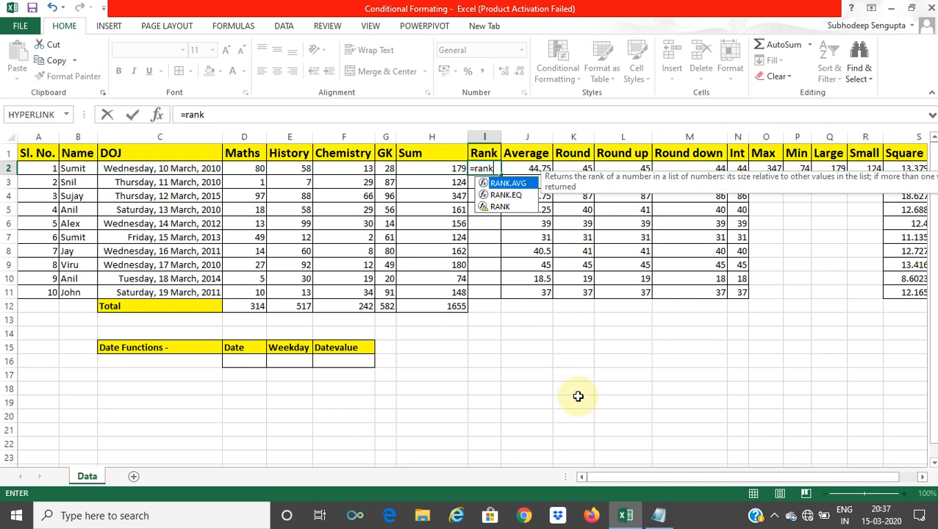
key("Tab")
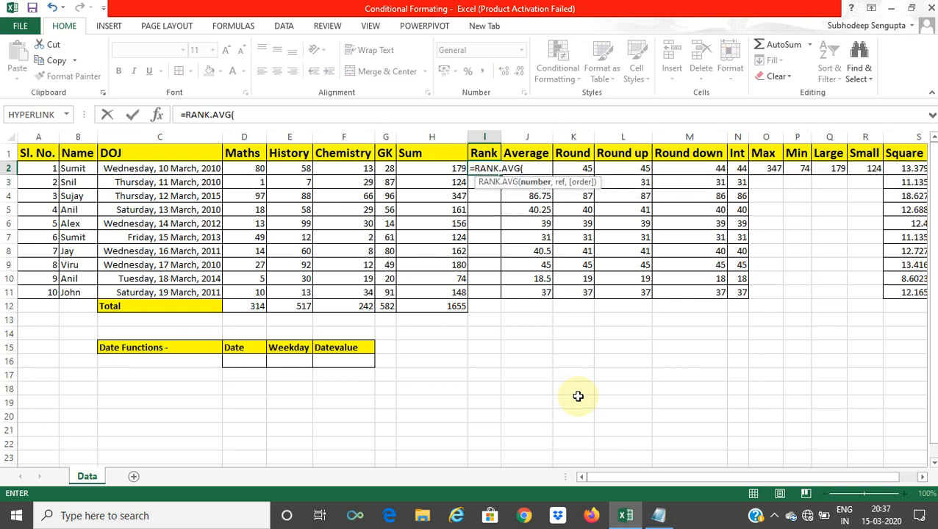
key("BackSpace")
key("BackSpace")
key("BackSpace")
key("BackSpace")
key("BackSpace")
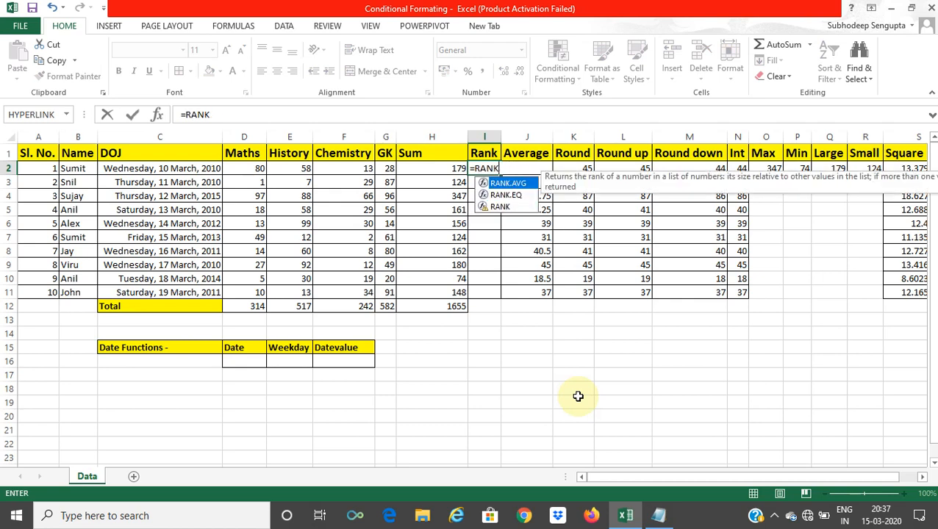
Complete the I2 formula as =RANK(H2,$H$2:$H$11,0) to rank the first student's sum in descending order
key("Down")
key("Down")
key("Tab")
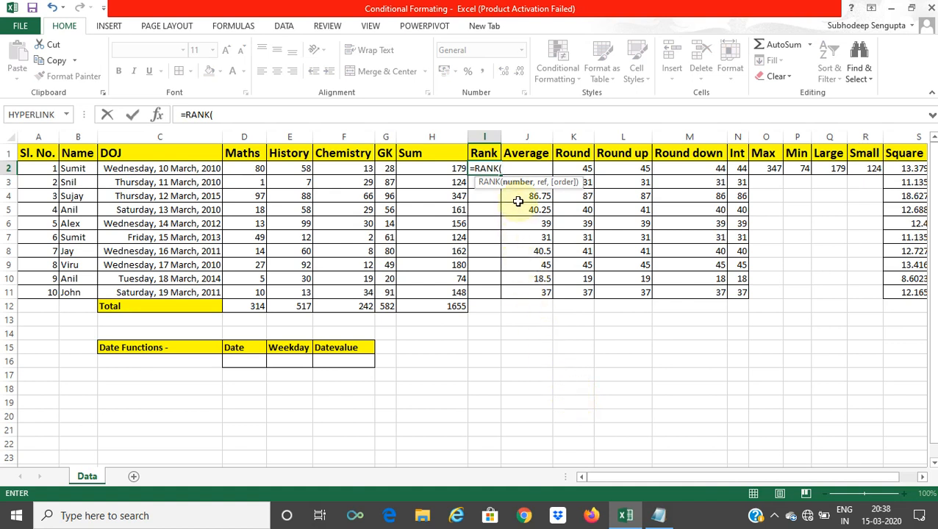
left_click(437, 173)
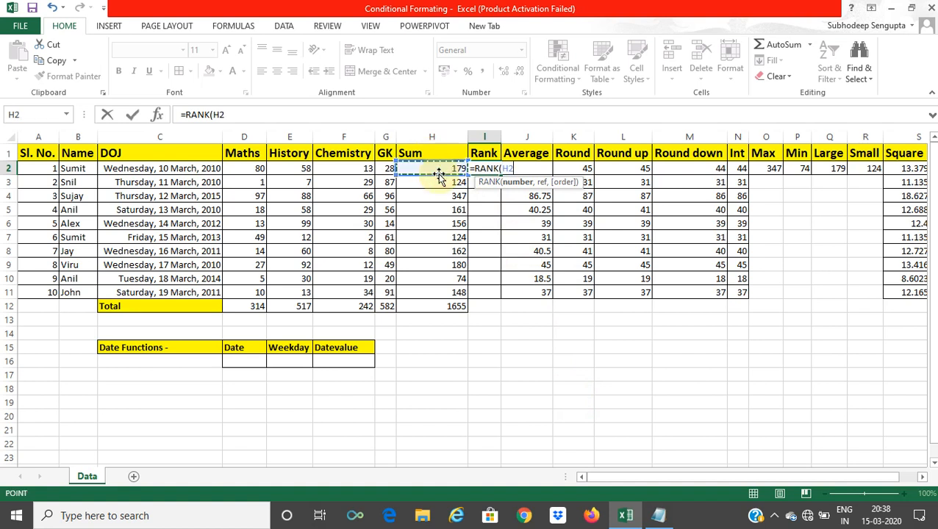
type(",")
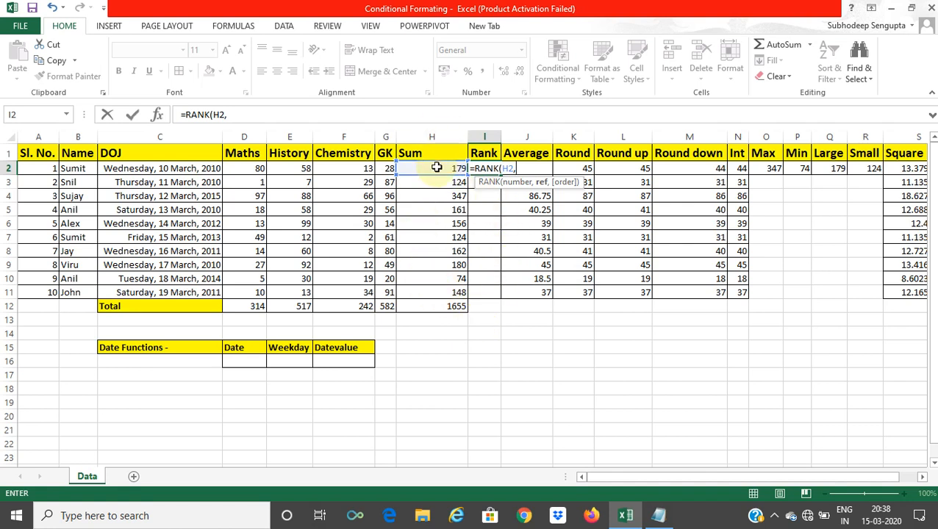
left_click_drag(437, 167, 440, 292)
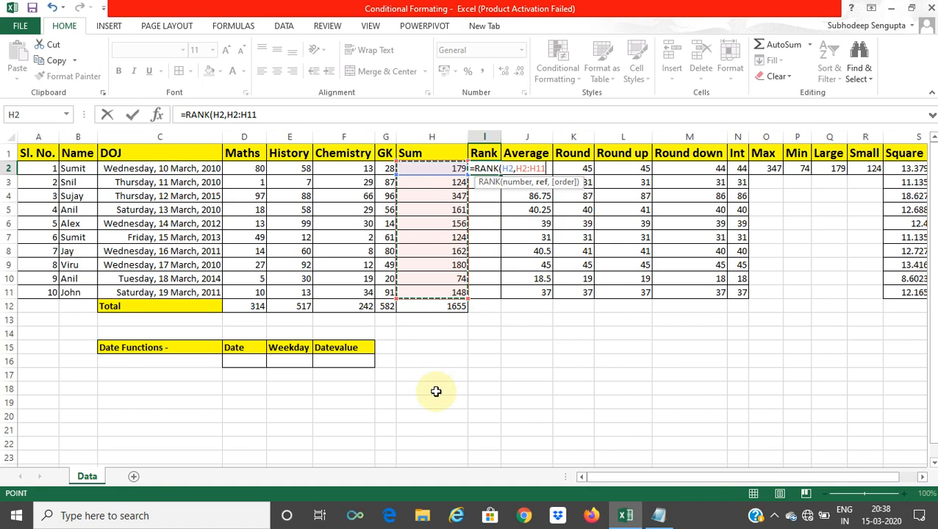
key("F4")
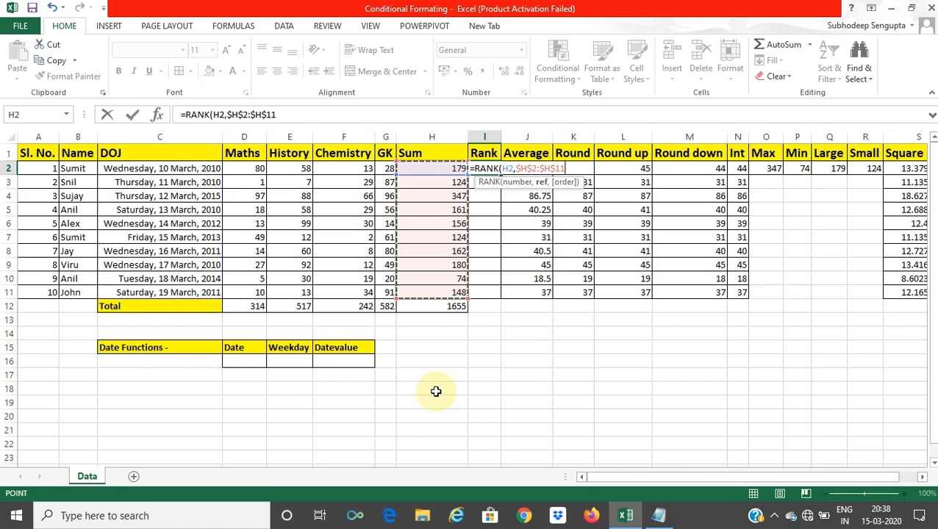
type(",")
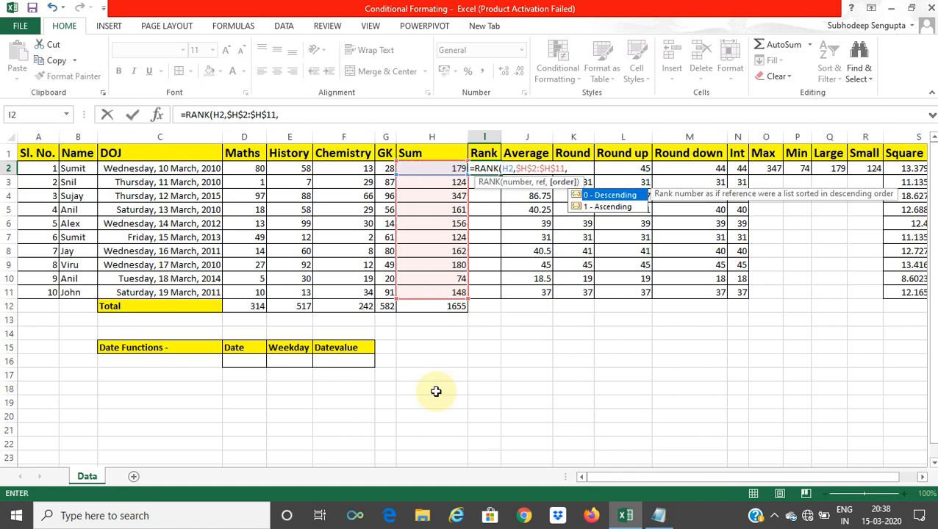
type("0)")
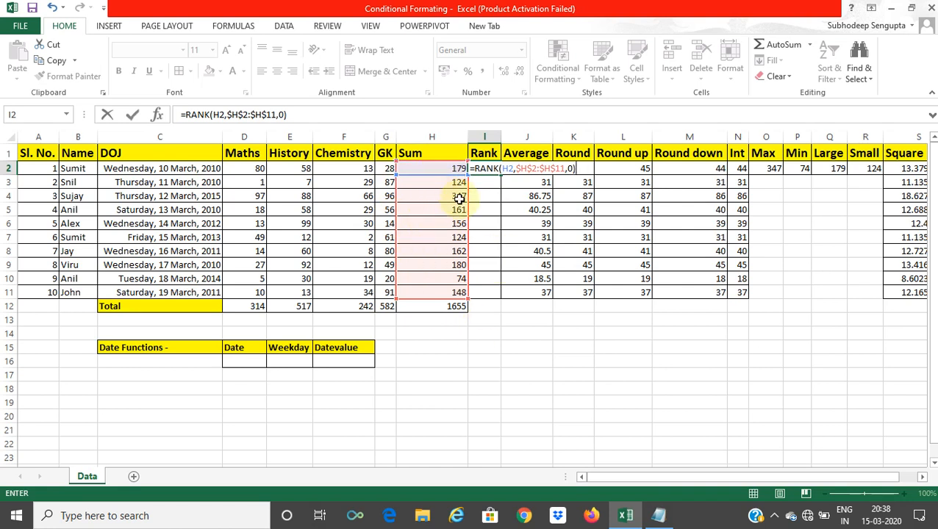
key("Return")
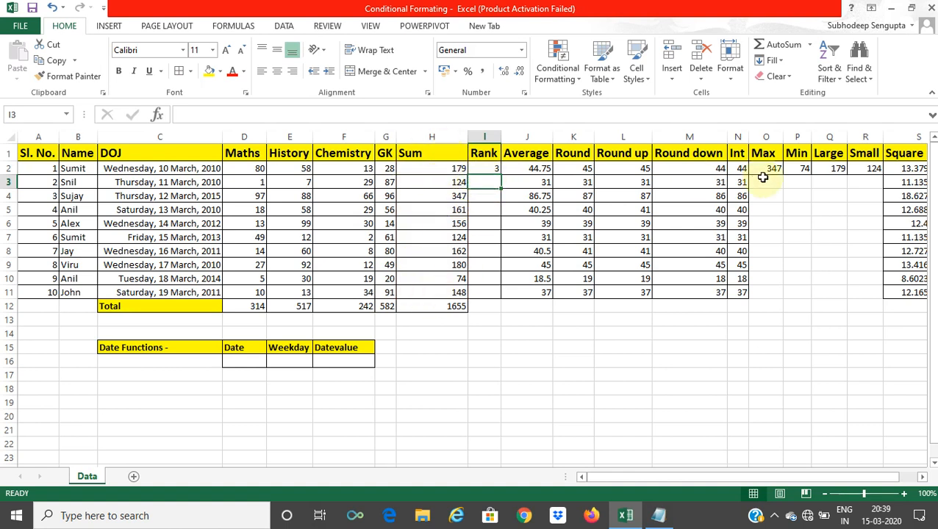
Compare the first rank with the Large result in Q2 and fill the RANK formula from I2 down to I11
left_click(826, 170)
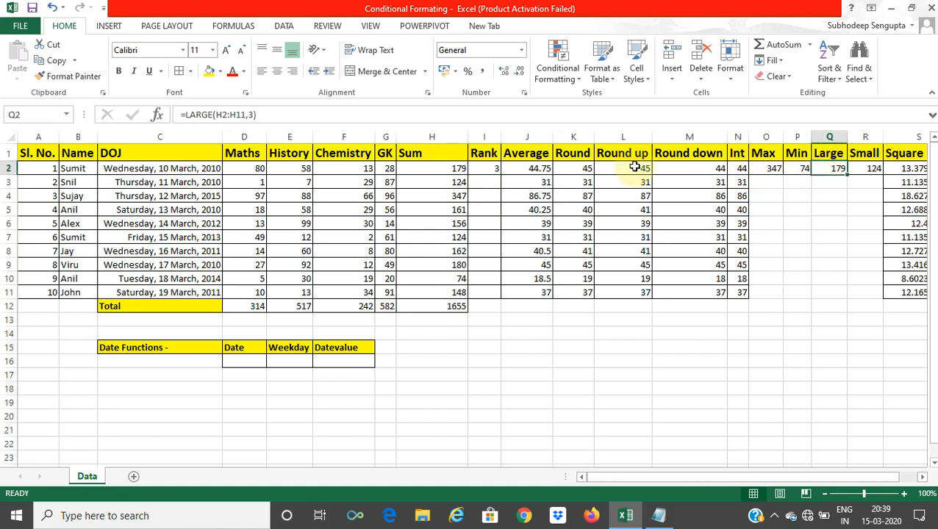
left_click(440, 170)
left_click(488, 168)
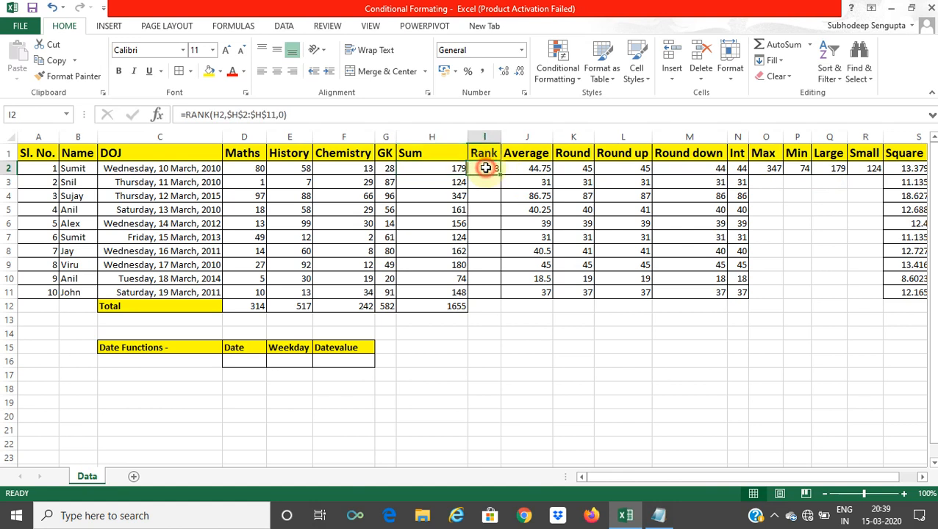
left_click_drag(500, 177, 498, 292)
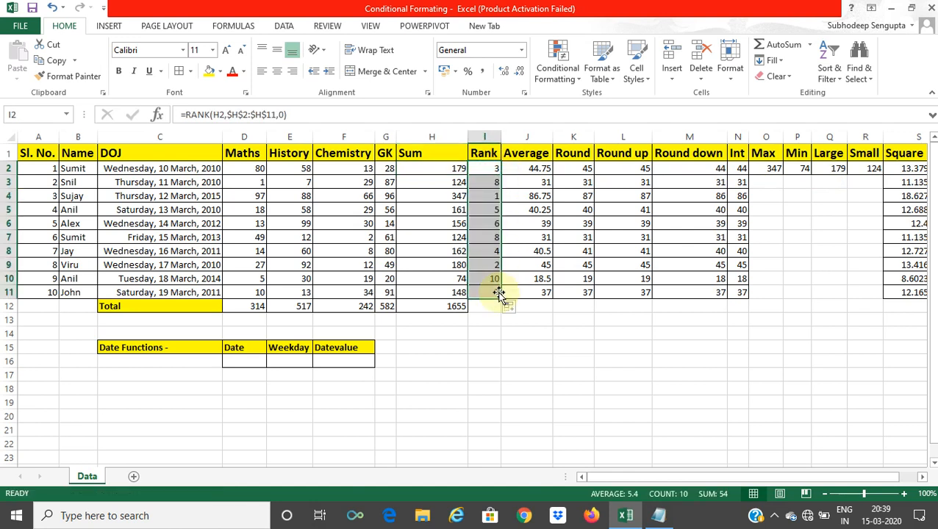
Examine the rank formulas and results cell by cell in the Rank column from I2 to I11
left_click(489, 182)
left_click(492, 199)
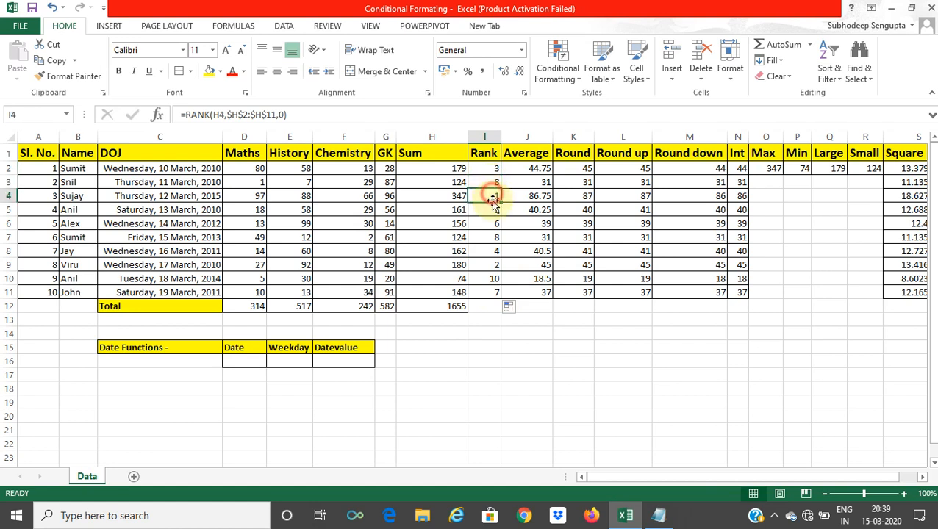
left_click(492, 211)
left_click(491, 224)
left_click(493, 237)
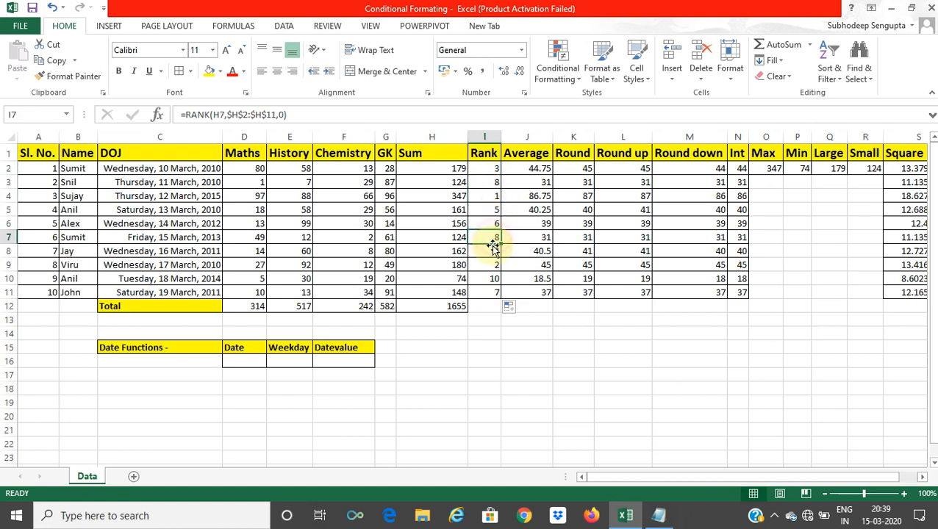
left_click(494, 251)
left_click(494, 264)
left_click(494, 277)
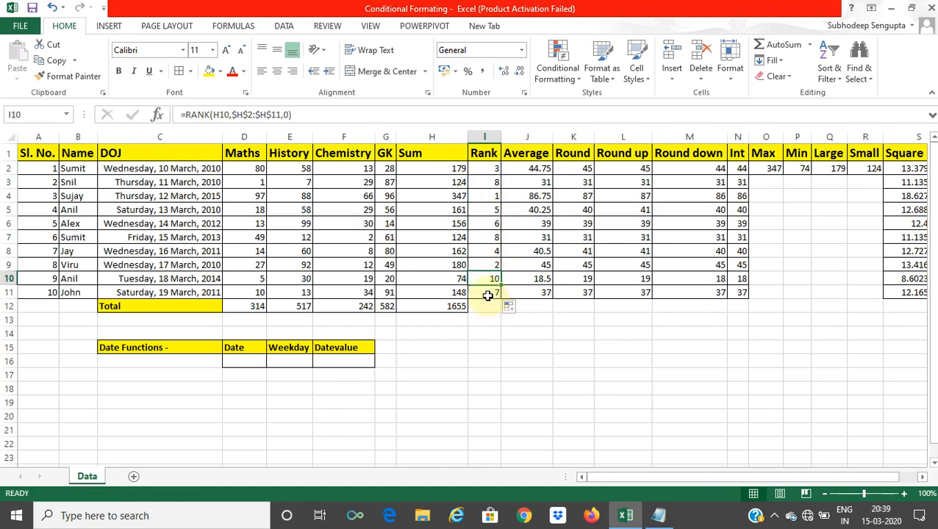
left_click(488, 293)
left_click(506, 342)
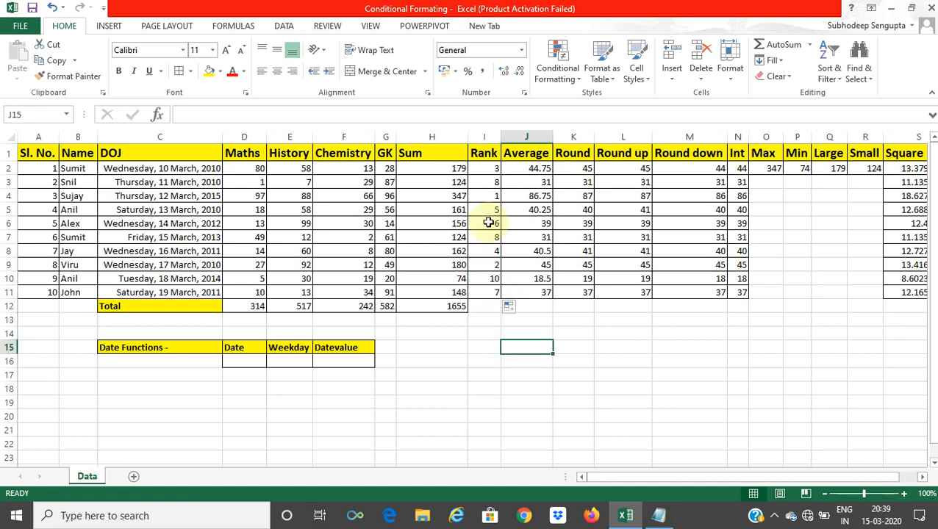
left_click(485, 170)
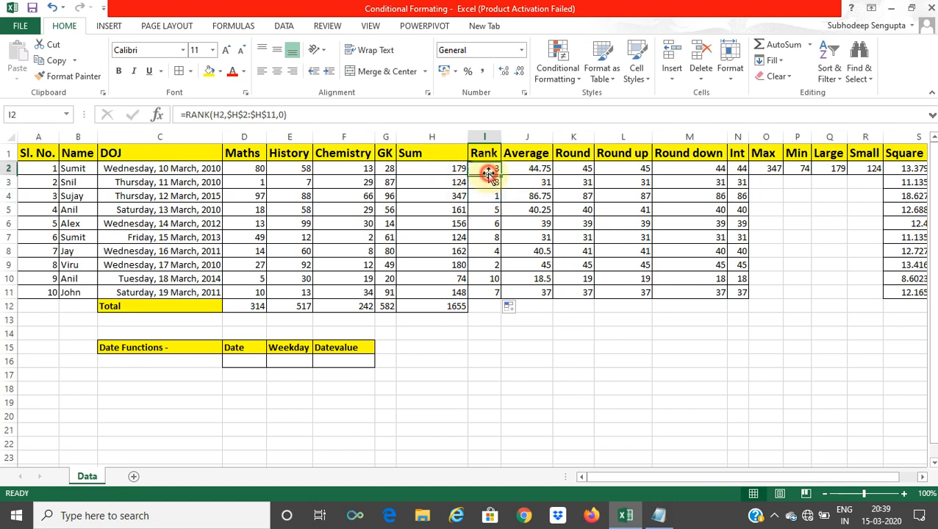
left_click(486, 373)
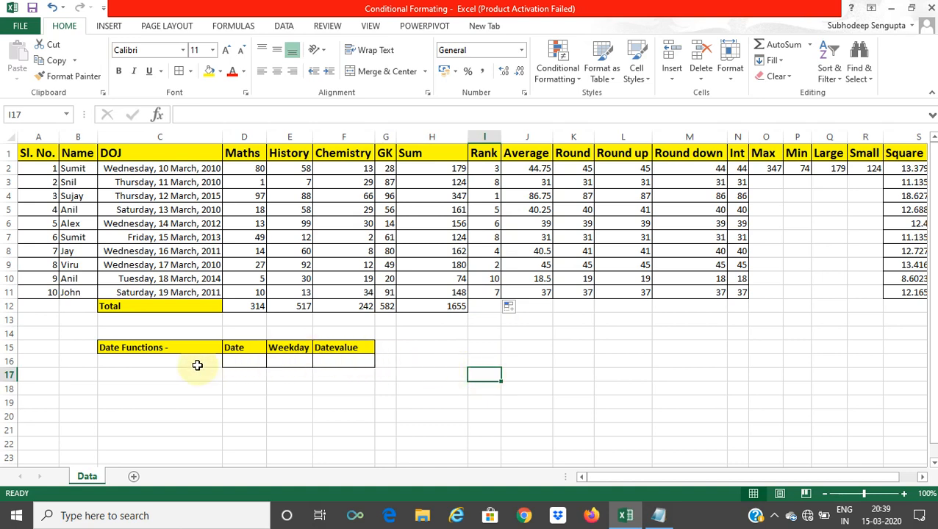
Enter =DATE(2020,03,15) in D16 under the Date heading of the date functions table
left_click(237, 362)
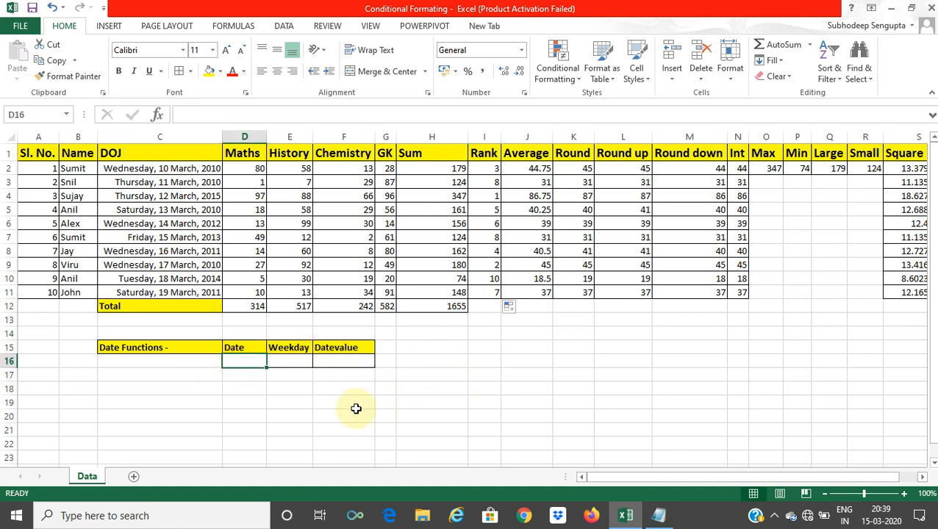
type("=date")
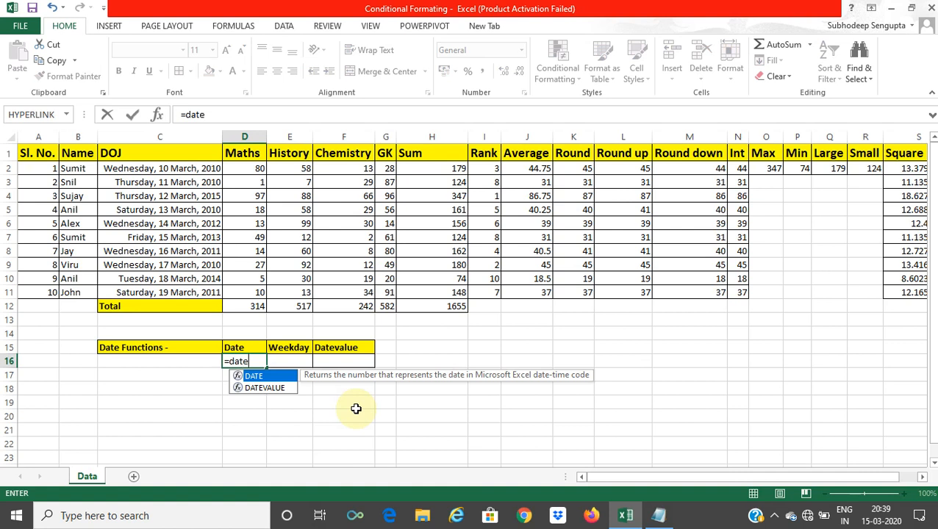
key("Tab")
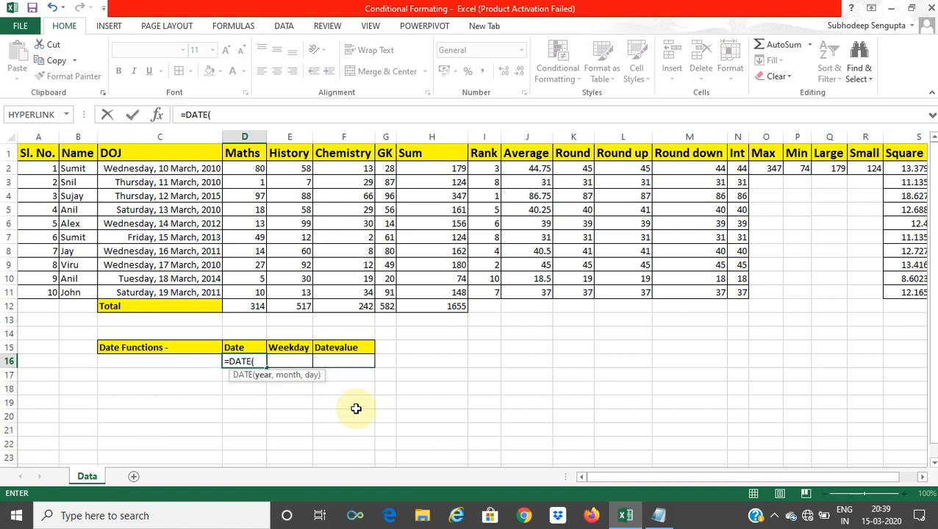
type("2020,")
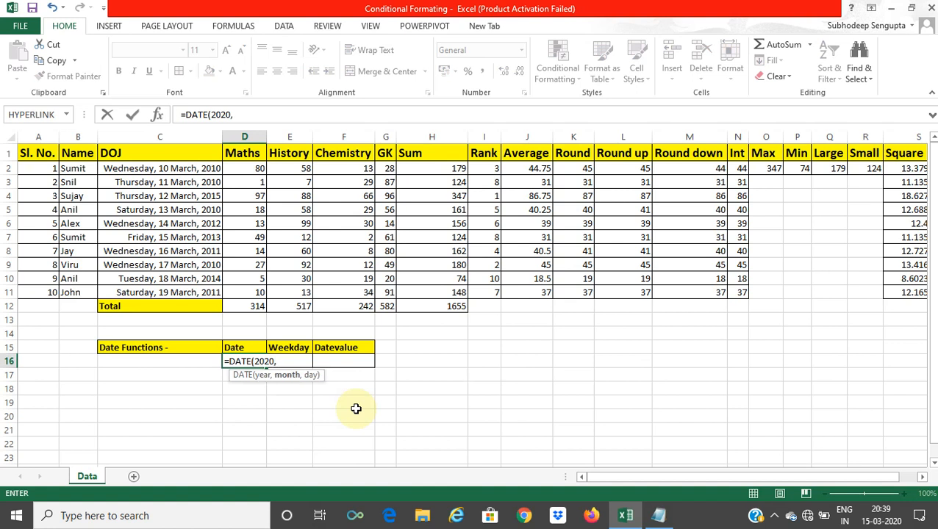
type("03,15")
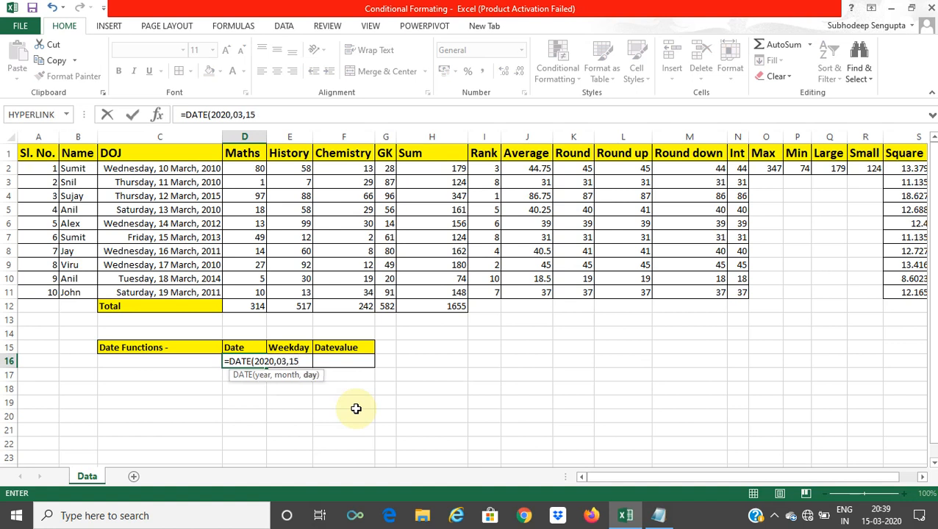
key("Tab")
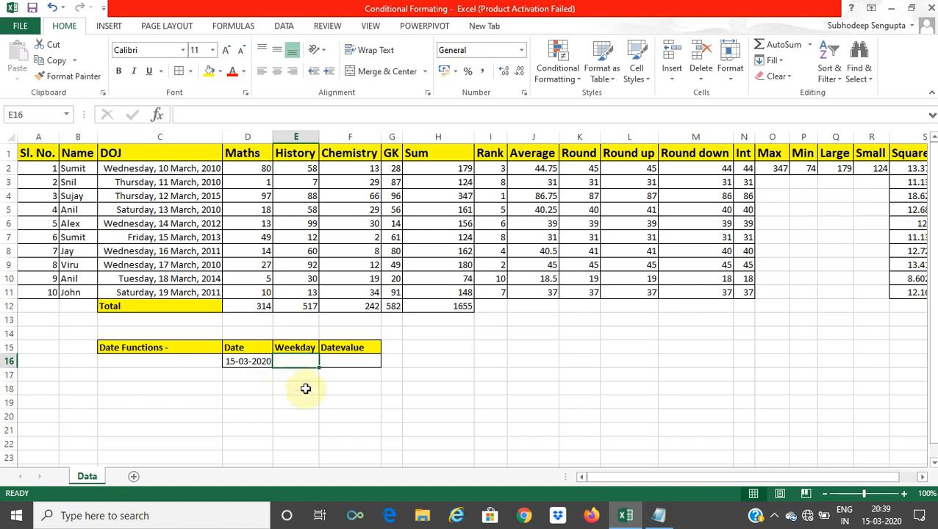
Enter =WEEKDAY(C2,2) in E16 under the Weekday heading, using the return type that numbers Monday 1 through Sunday 7
type("=week")
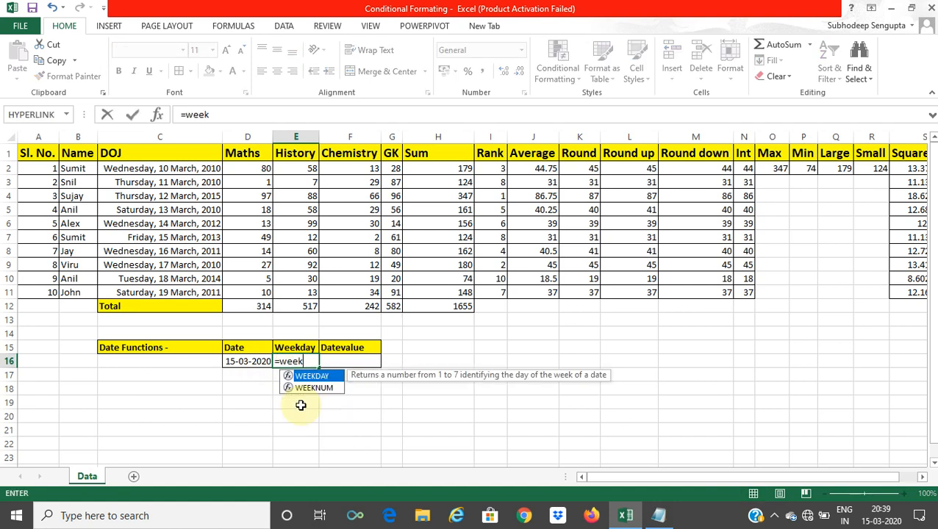
key("Tab")
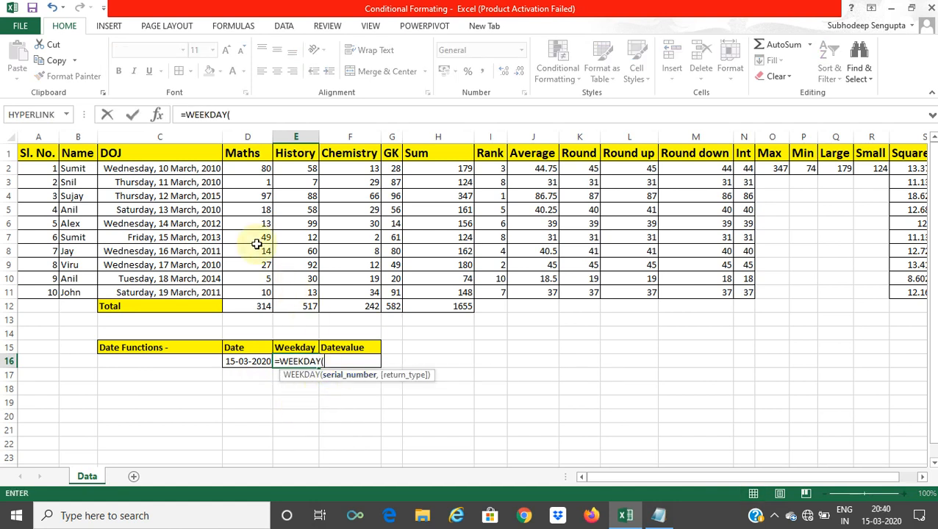
left_click(179, 171)
type(",")
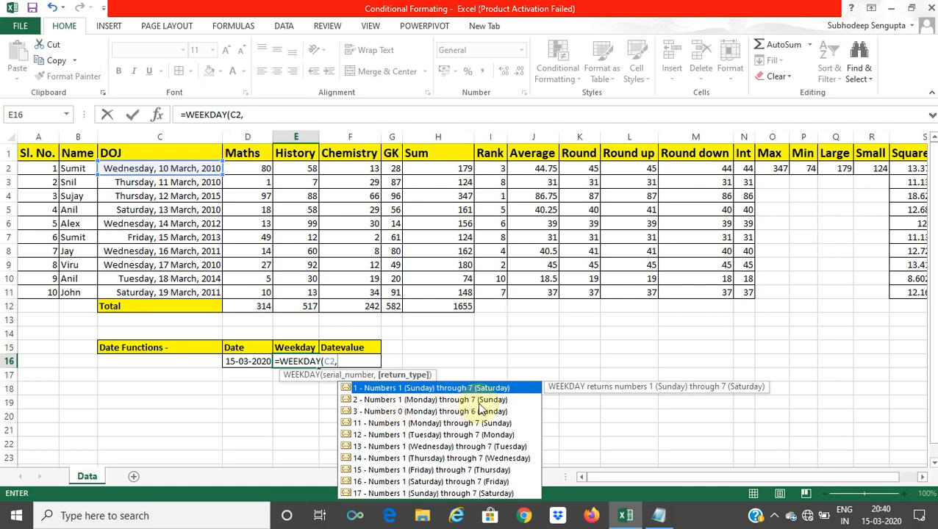
left_click(423, 401)
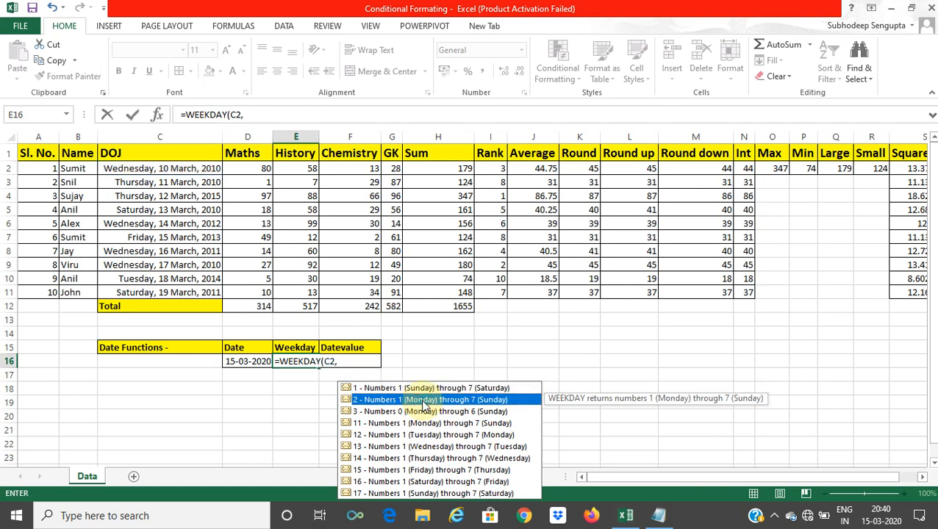
double_click(423, 401)
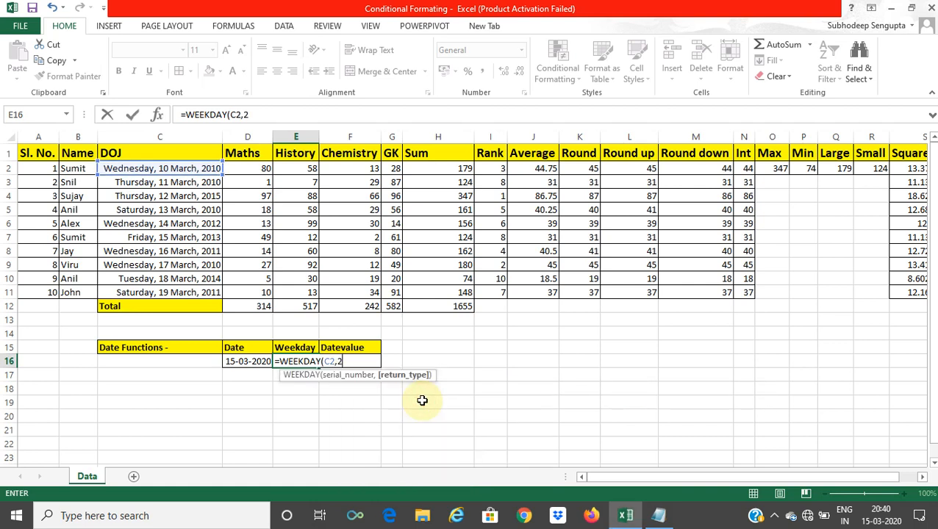
type(")")
key("Return")
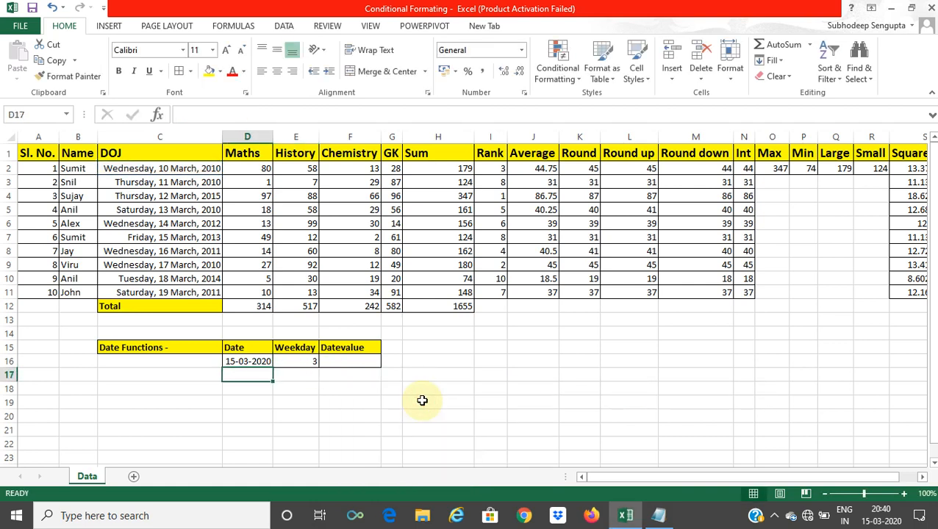
Compare the weekday number with the date in C2 and fill the WEEKDAY formula from E16 down to E17
left_click(190, 168)
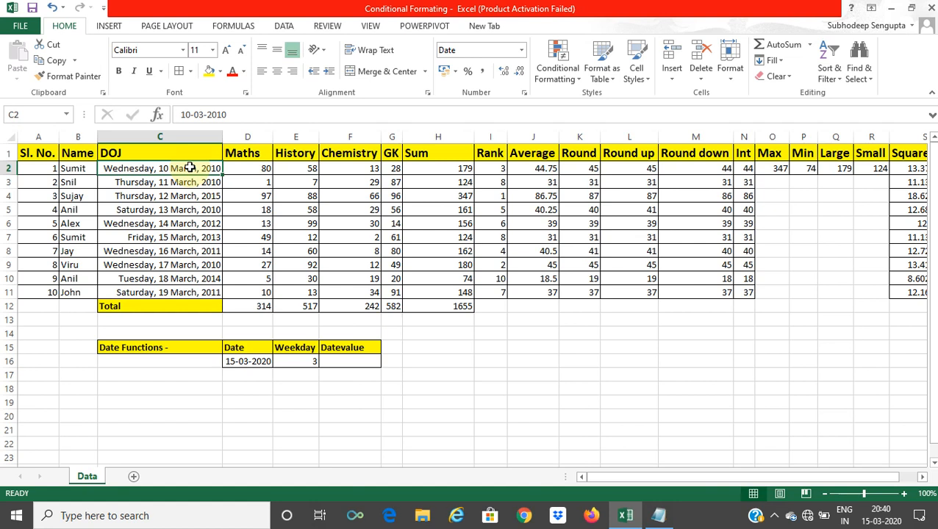
left_click(312, 362)
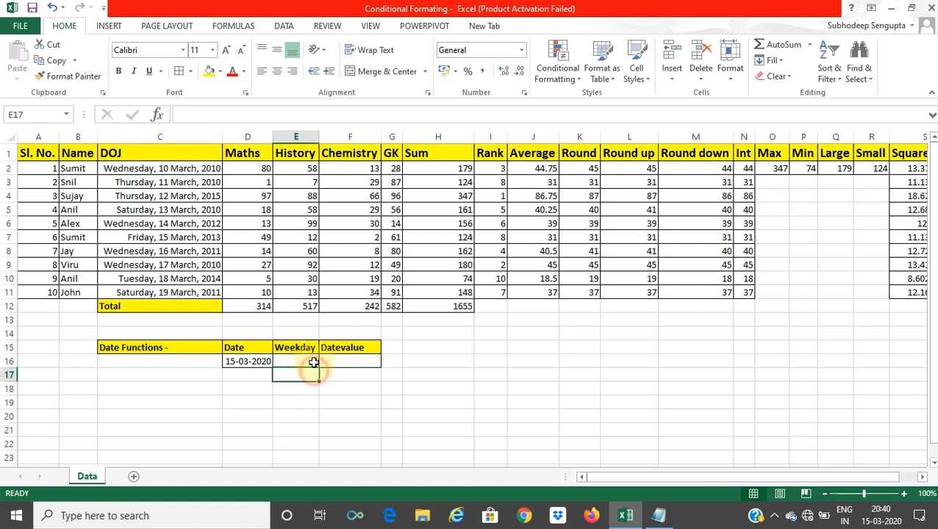
left_click_drag(318, 368, 320, 376)
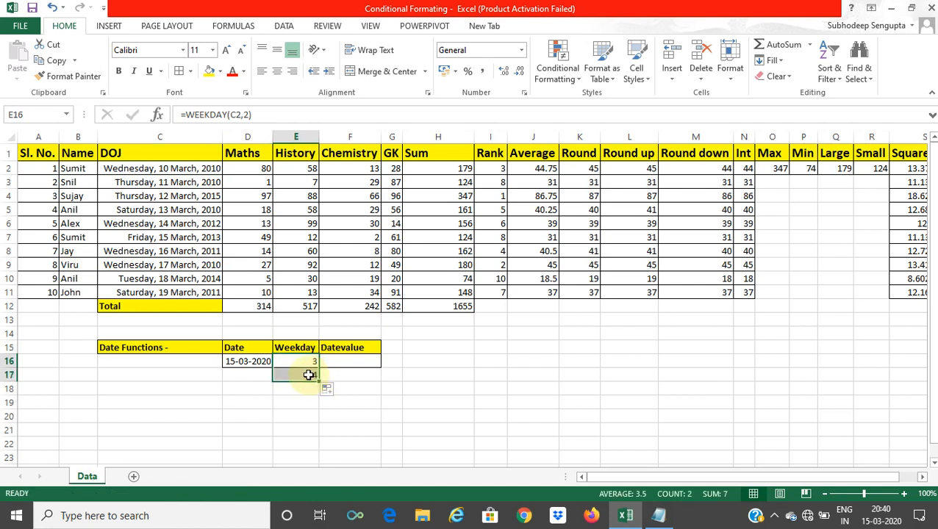
left_click(308, 377)
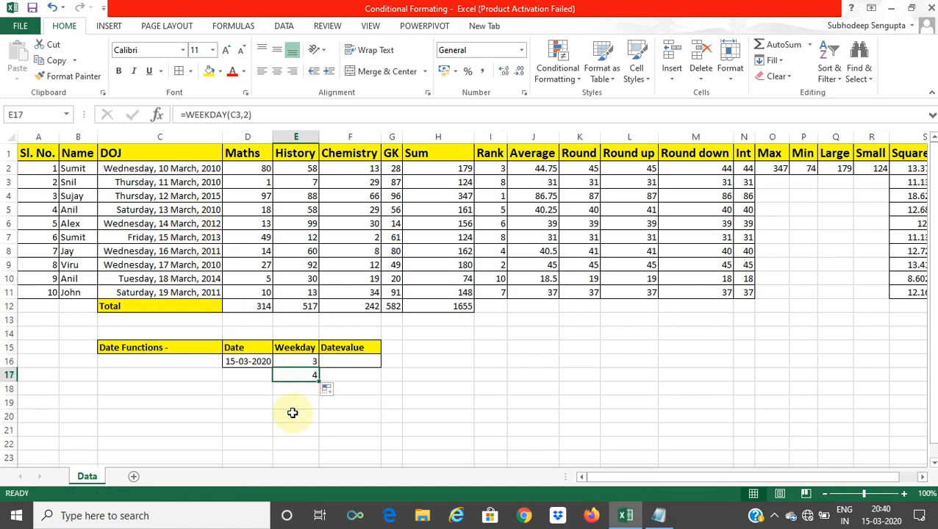
left_click(302, 361)
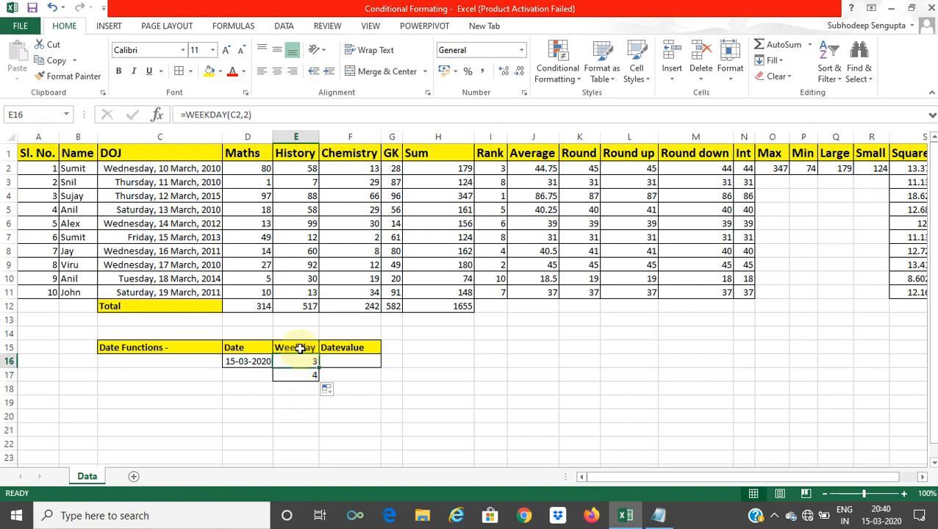
left_click(300, 349)
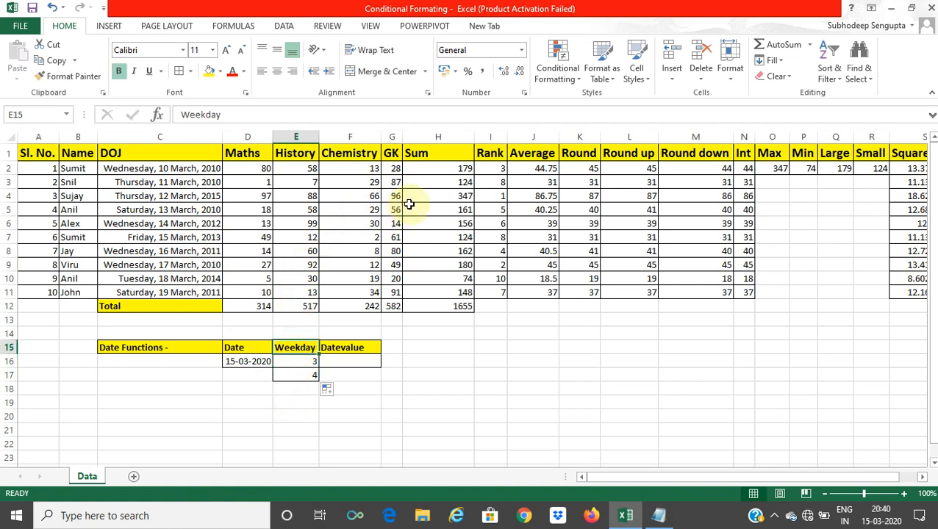
Insert a new column before Sum, head it Weekday in H1 and fit the column width to the heading
left_click(440, 151)
key("alt")
key("i")
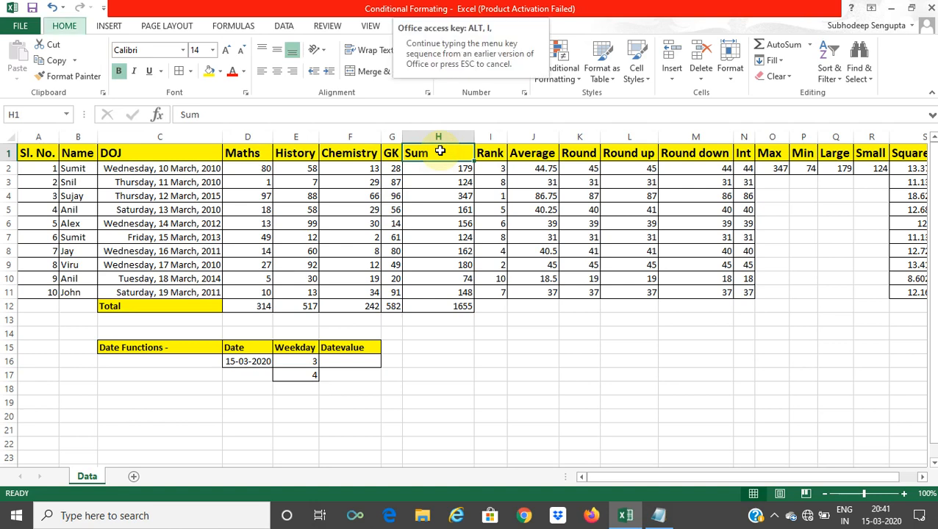
type("c")
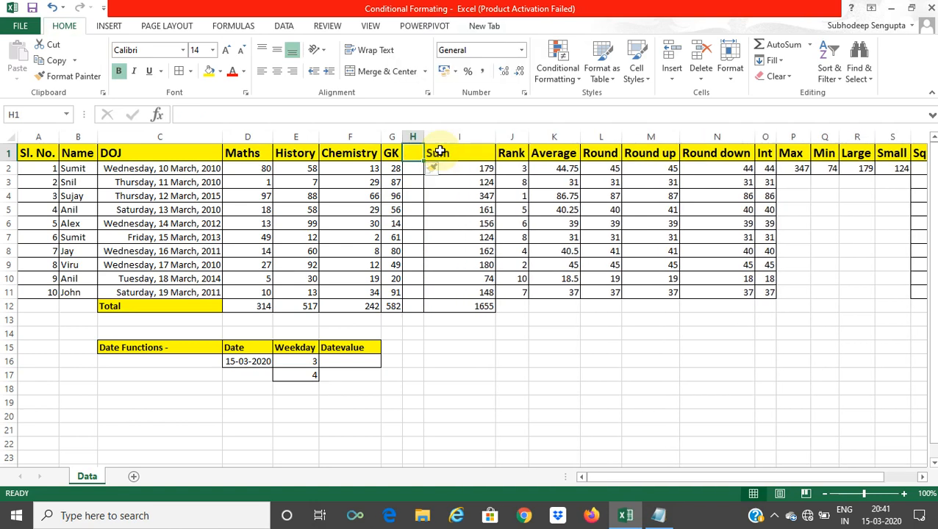
type("Weekda")
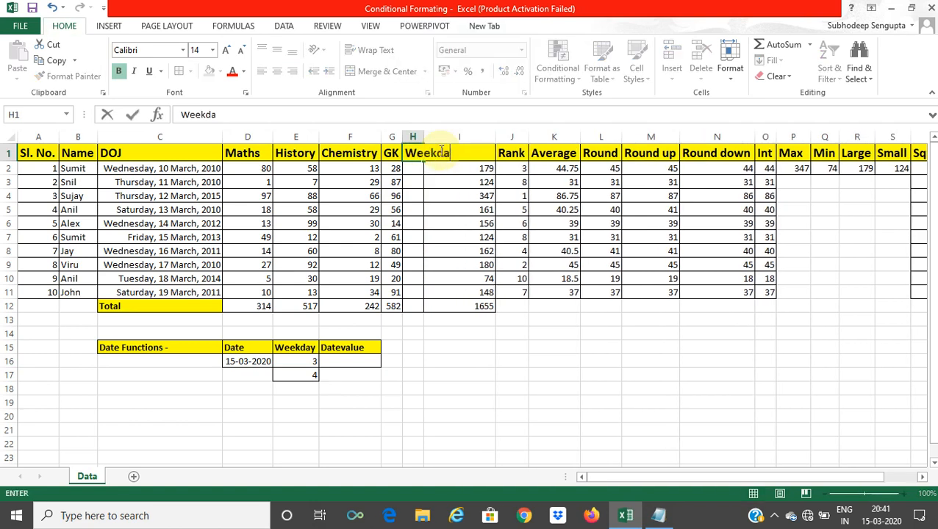
type("y")
key("Return")
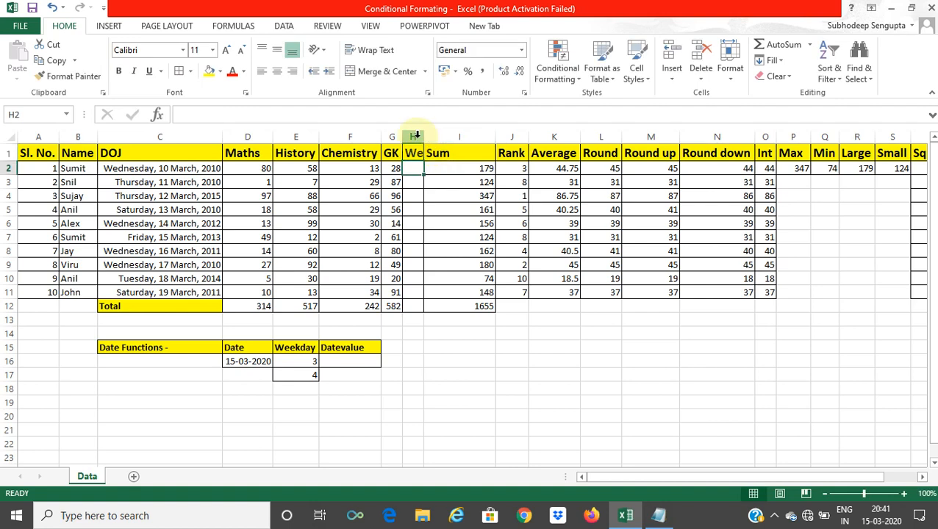
double_click(424, 137)
Enter =WEEKDAY(C2,2) in H2 for the first student's joining date
type("=weekd")
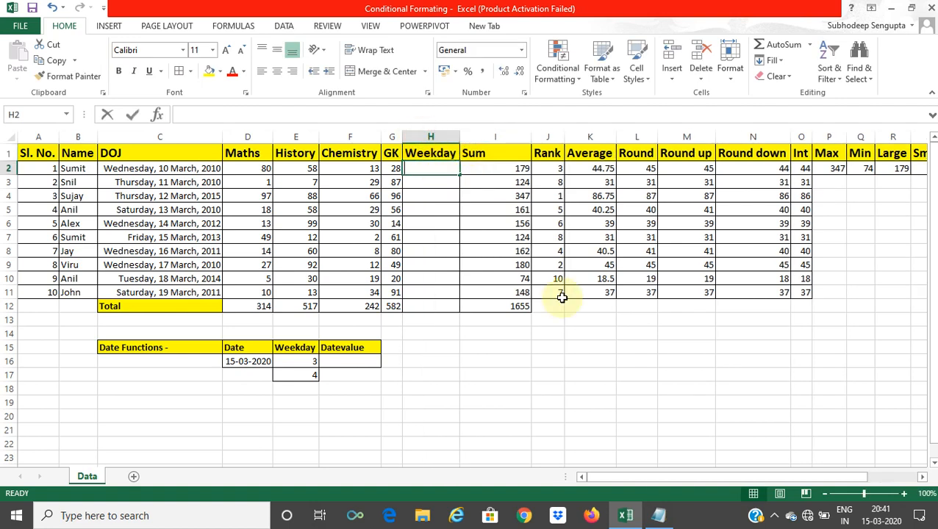
key("Tab")
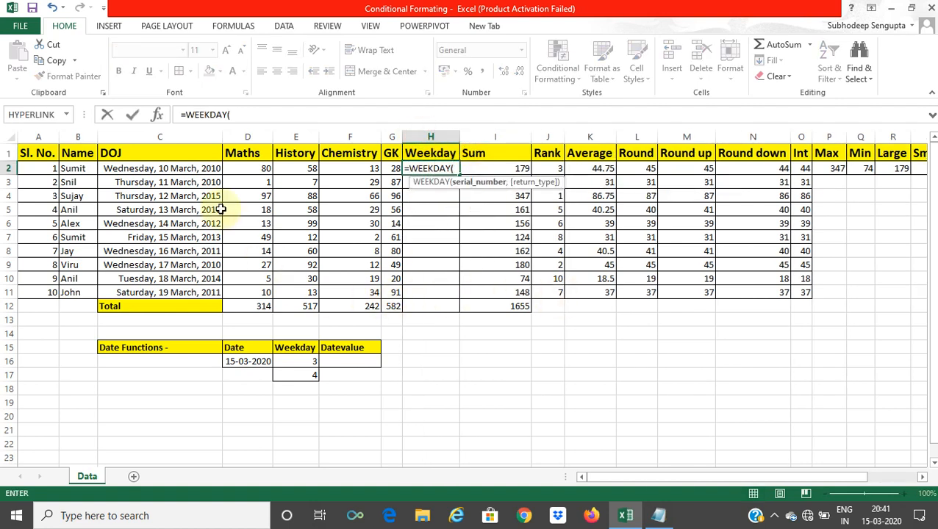
left_click(191, 169)
type(",2)")
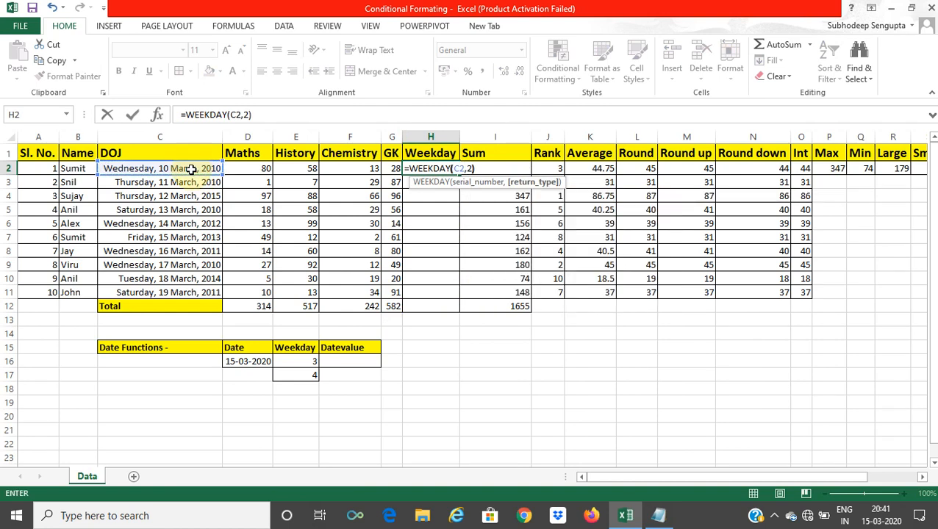
key("Return")
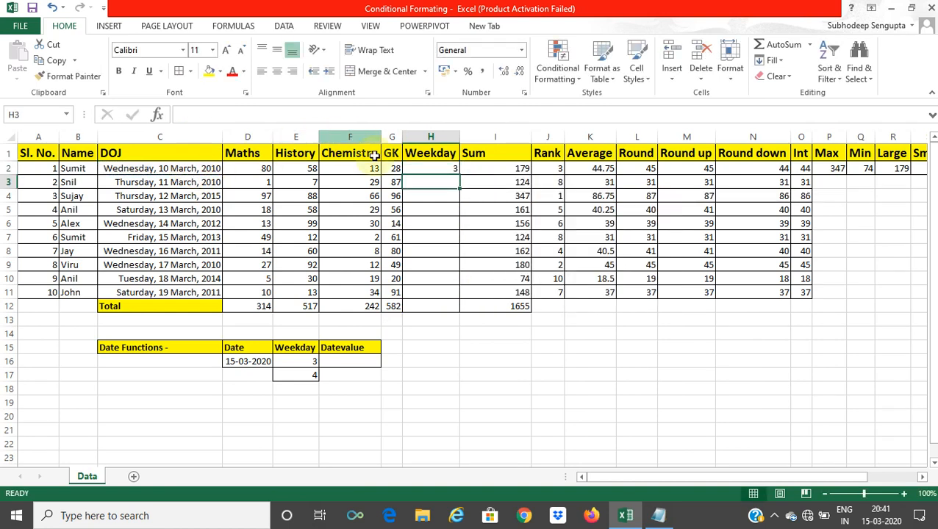
Fill the WEEKDAY formula from H2 down to H11 and check the results in H3 to H7
left_click(434, 170)
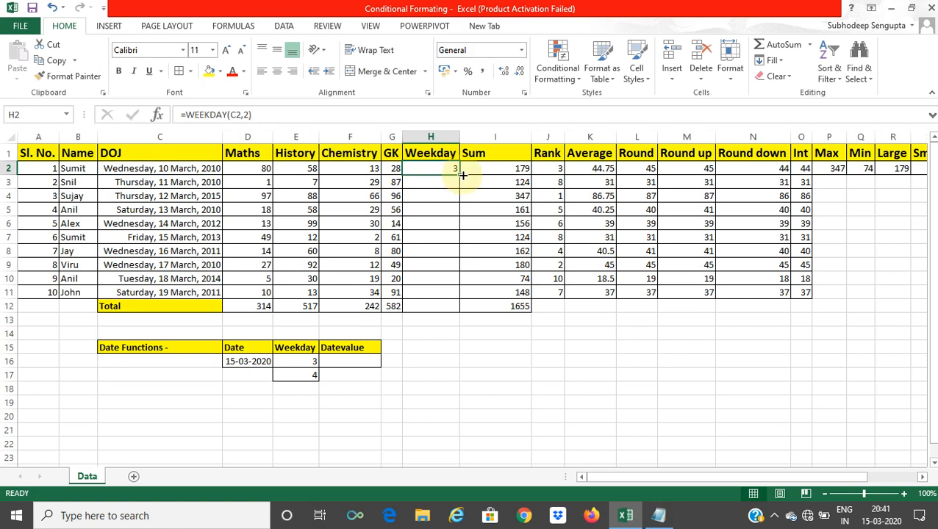
double_click(455, 174)
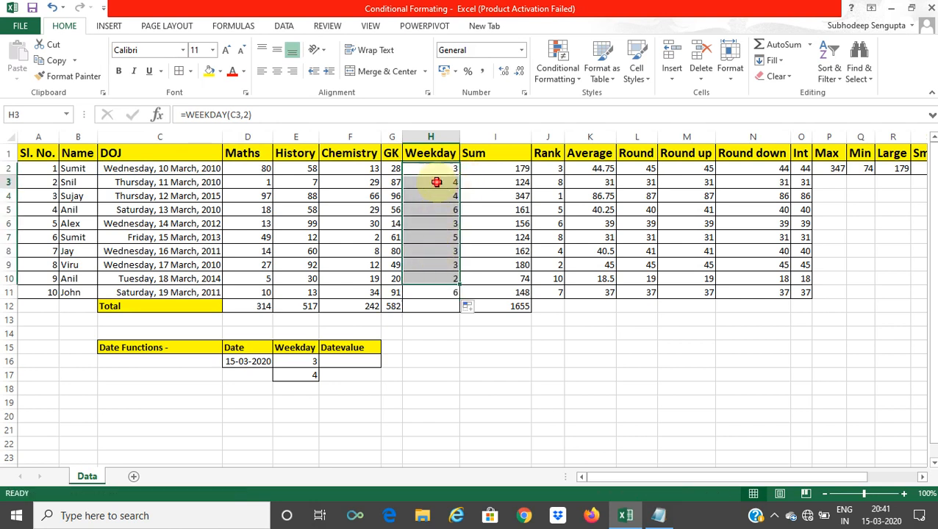
left_click(436, 185)
left_click(435, 196)
left_click(439, 210)
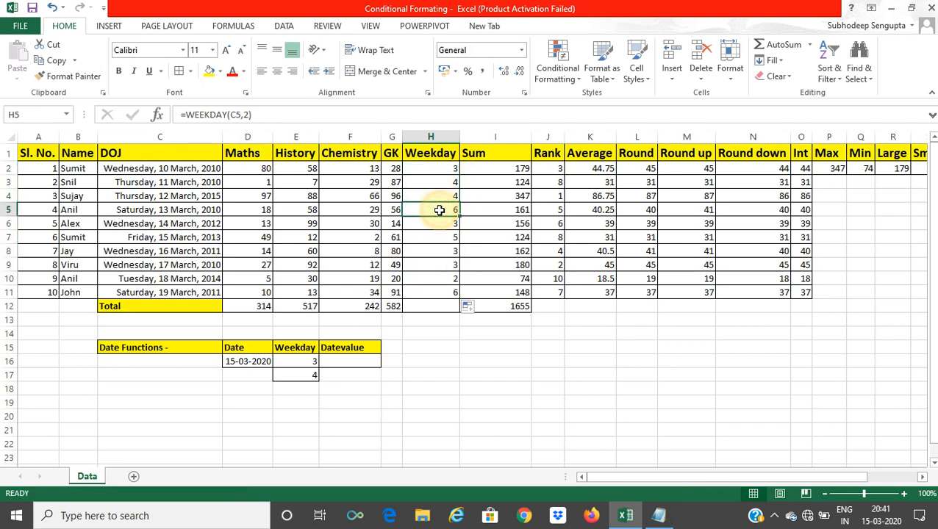
left_click(439, 223)
left_click(440, 239)
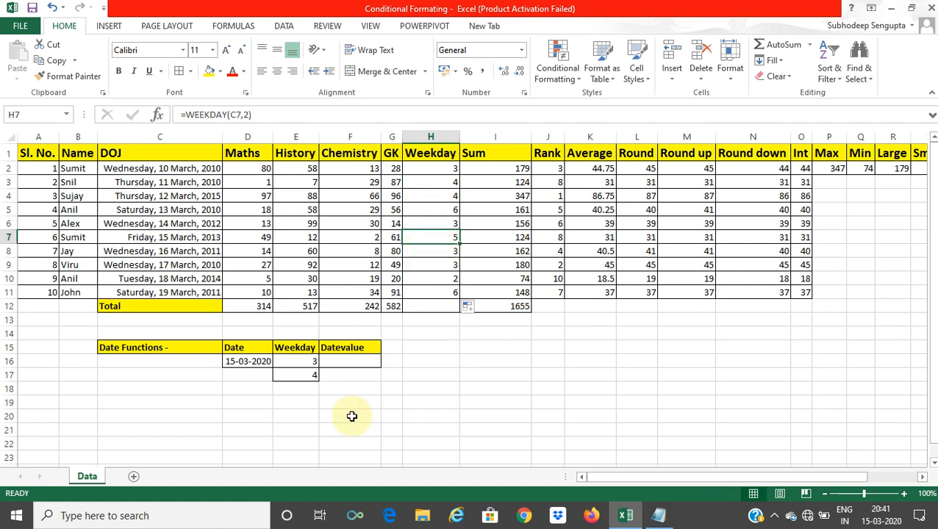
Enter =DATEVALUE(C2) in F16 under the Datevalue heading and check its result
left_click(348, 363)
type("=")
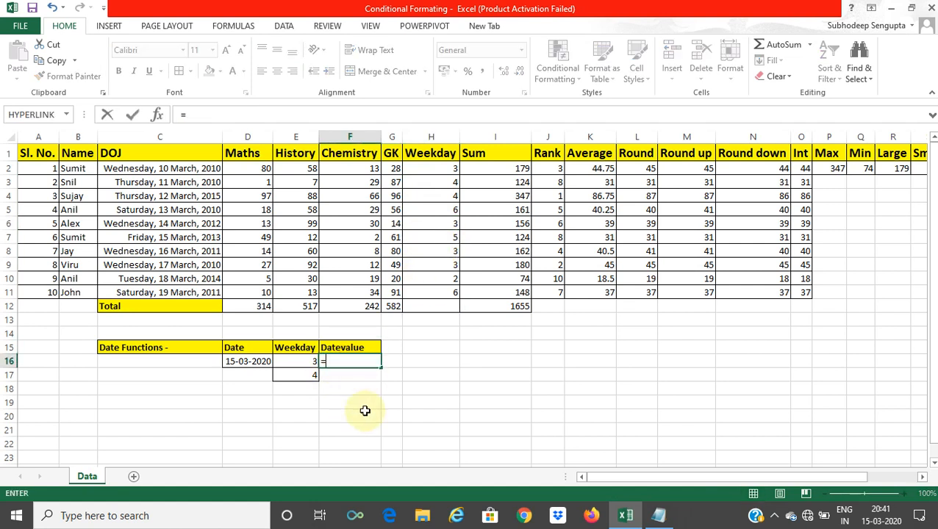
type("dat")
key("Tab")
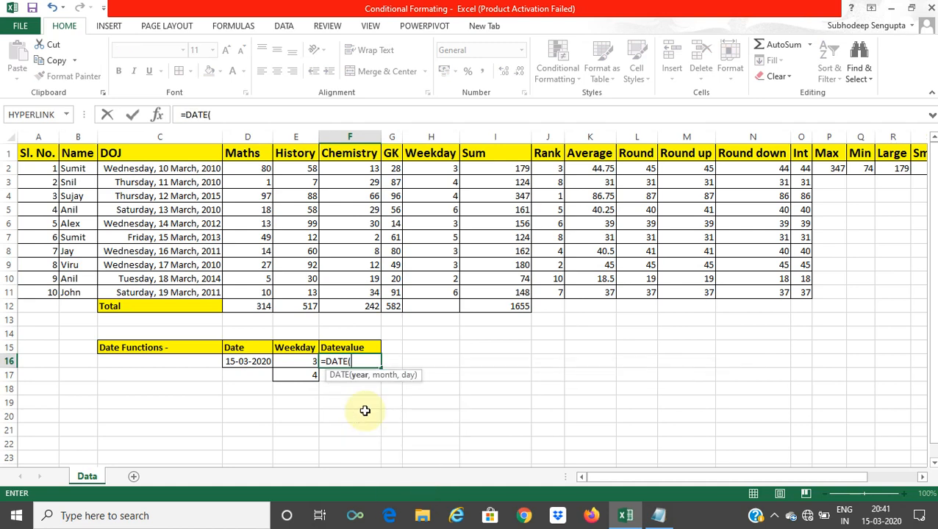
key("BackSpace")
key("Down")
key("Tab")
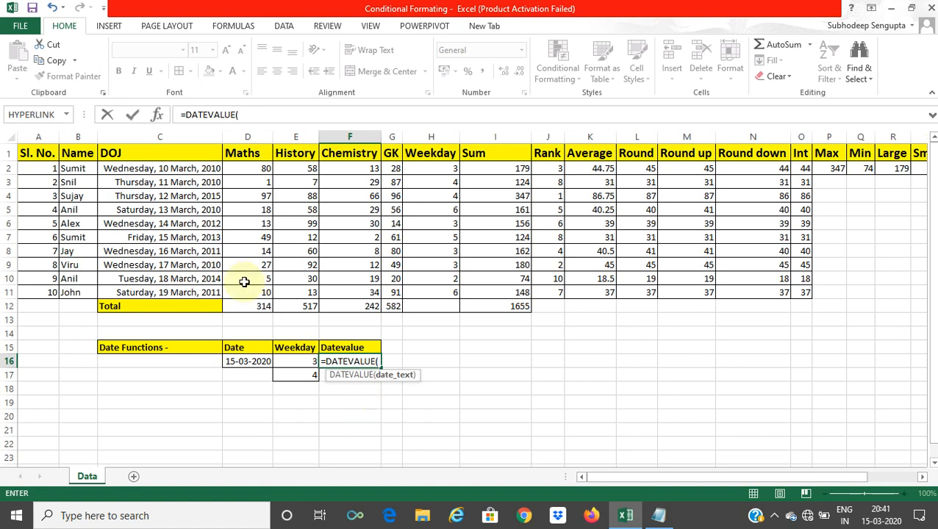
left_click(162, 169)
type(")")
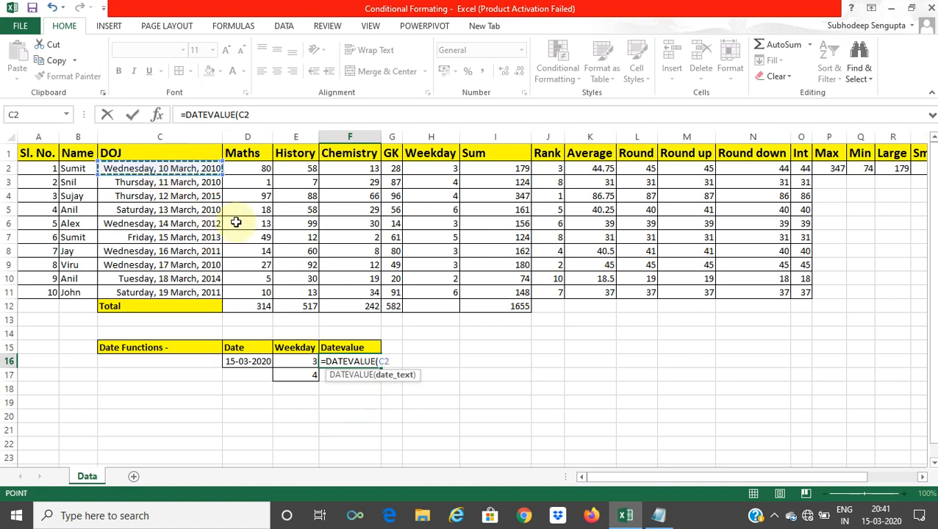
key("Tab")
left_click(358, 358)
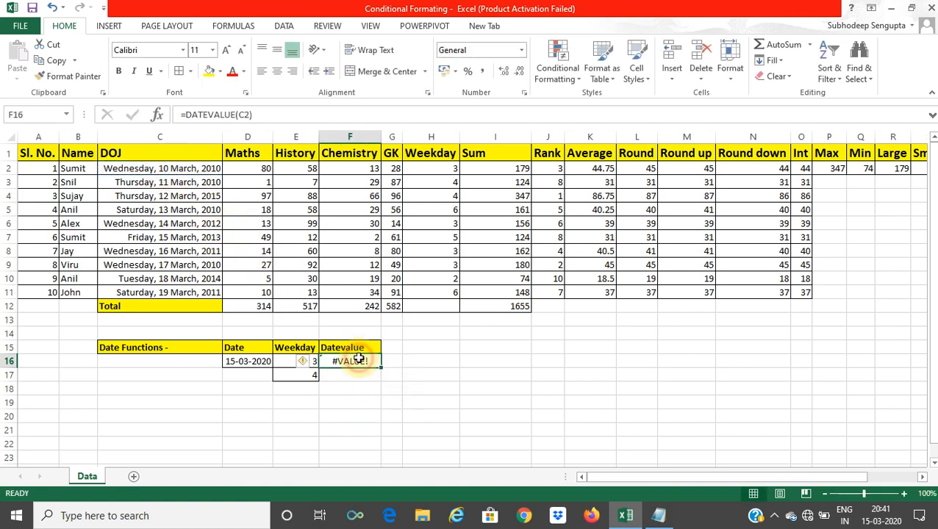
Replace the C2 reference in the F16 formula with the date text so it reads =DATEVALUE("15-03-2020")
double_click(358, 359)
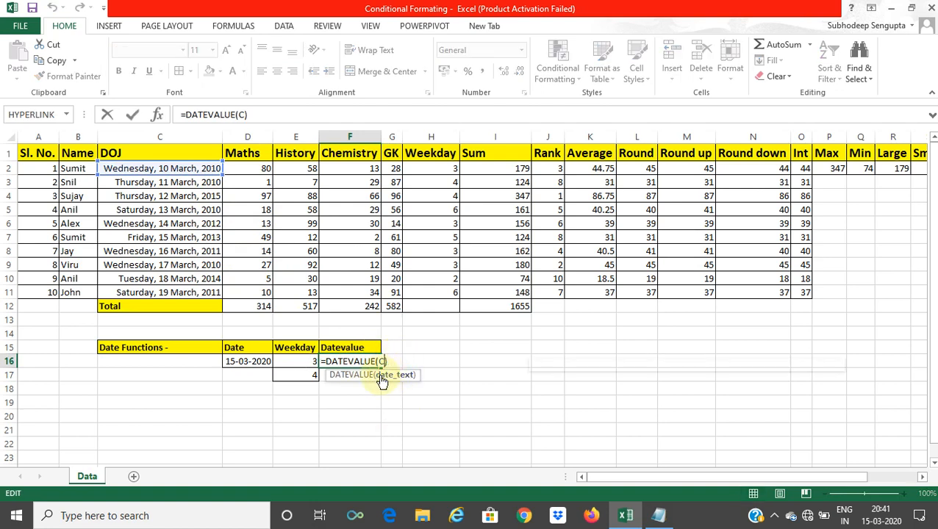
key("BackSpace")
key("BackSpace")
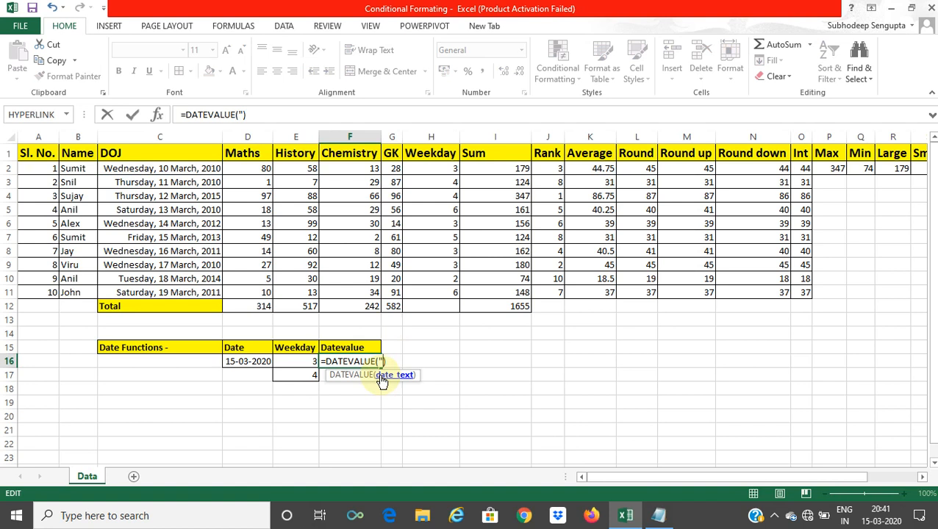
type("\"15")
type("-03")
type("-202")
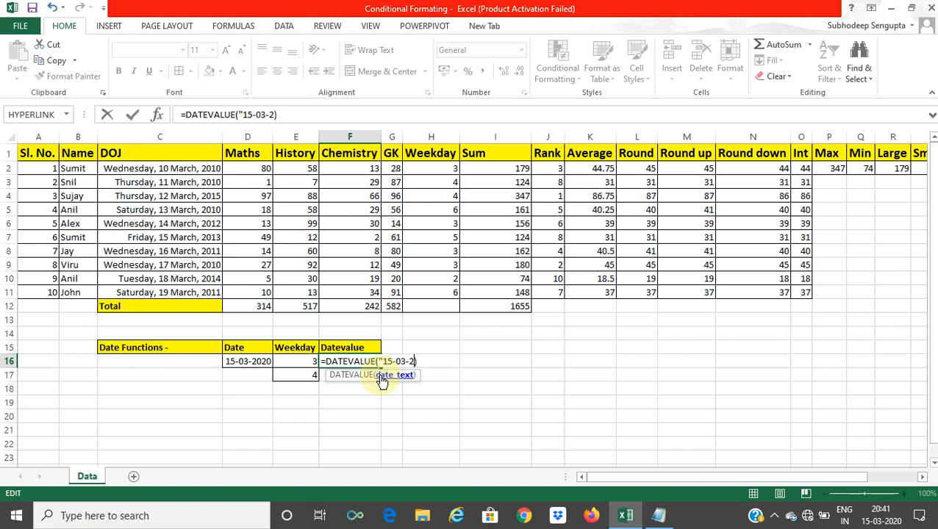
type("0")
key("Return")
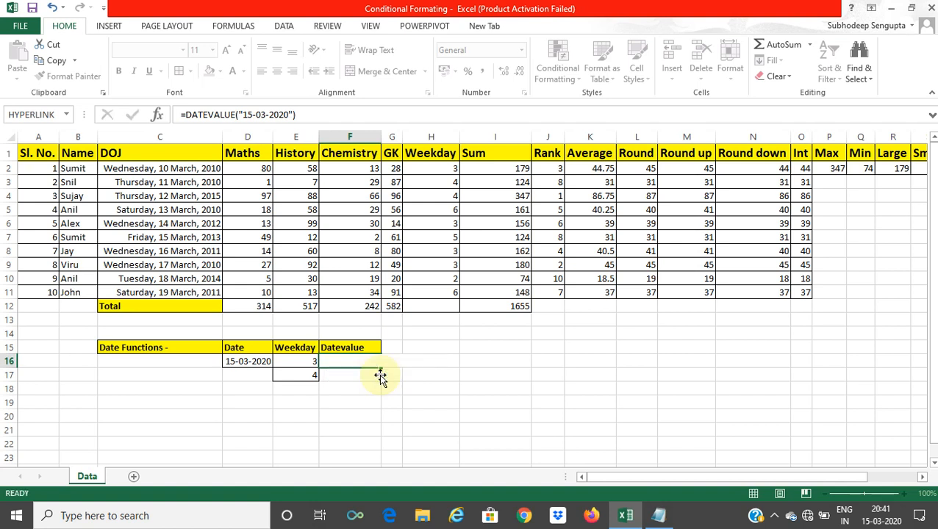
left_click(370, 361)
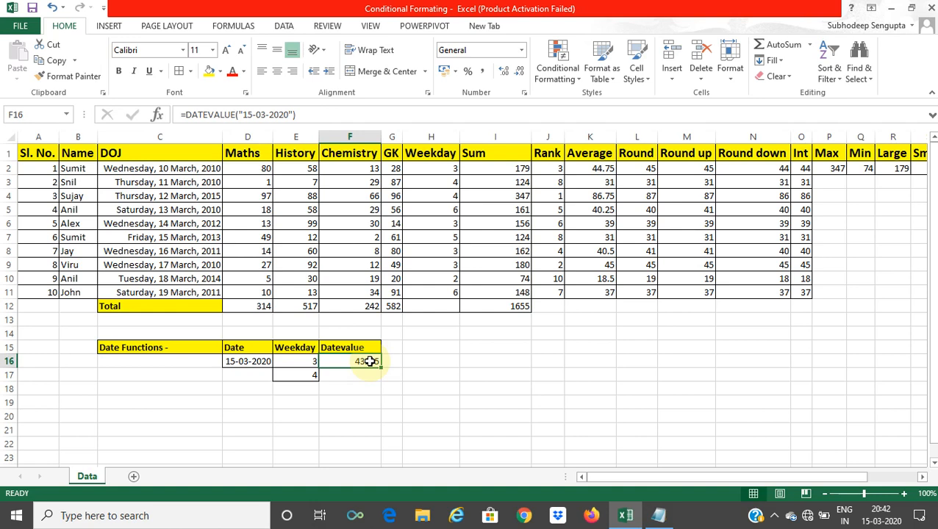
key("Right")
key("Right")
key("Right")
key("Right")
key("Right")
key("Right")
key("Right")
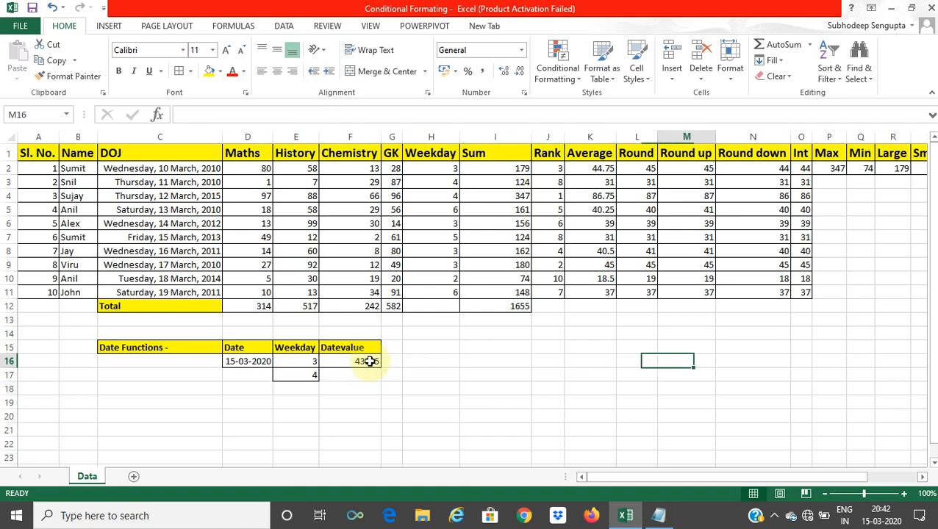
Review the marks table's function columns across to the Square root column
key("Right")
key("Right")
key("Right")
key("Right")
key("Right")
key("Right")
key("Right")
key("Right")
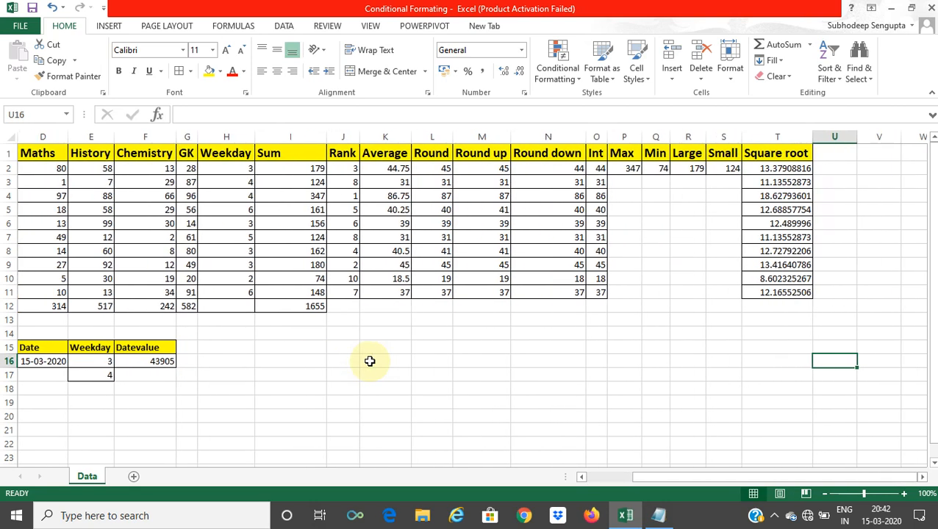
Look back across the table's columns to the Date Functions block with Date, Weekday and Datevalue
key("Left")
key("Left")
key("Left")
key("Left")
key("Left")
key("Left")
key("Left")
key("Left")
key("Left")
key("Left")
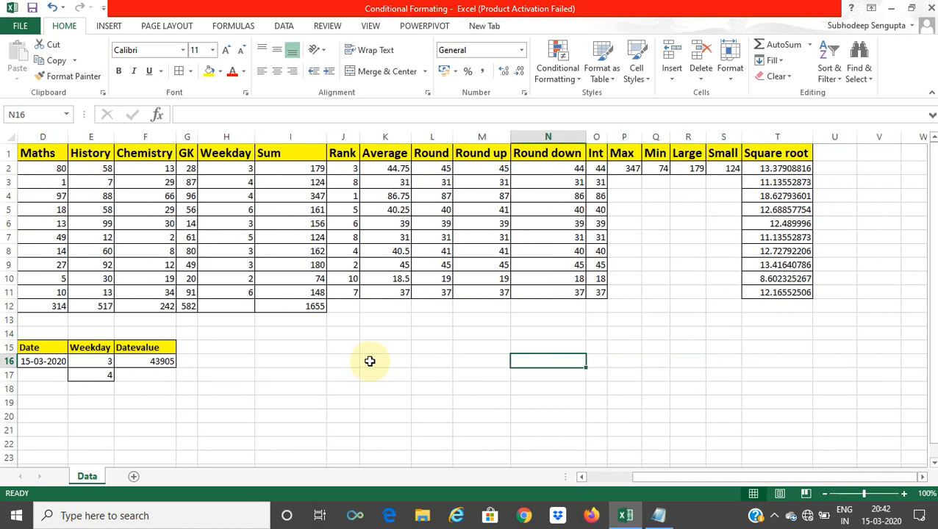
key("Left")
key("Left")
key("Left")
key("Left")
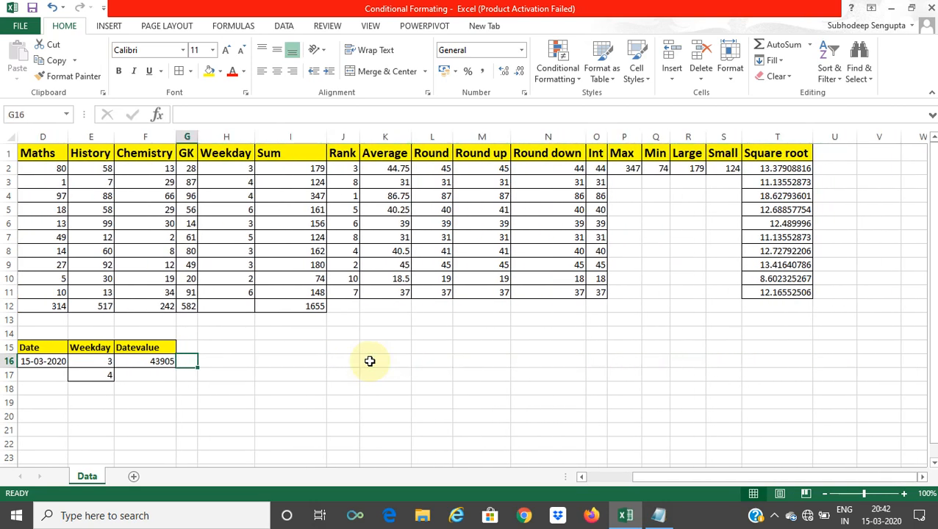
key("Left")
key("Left")
key("Left")
key("Left")
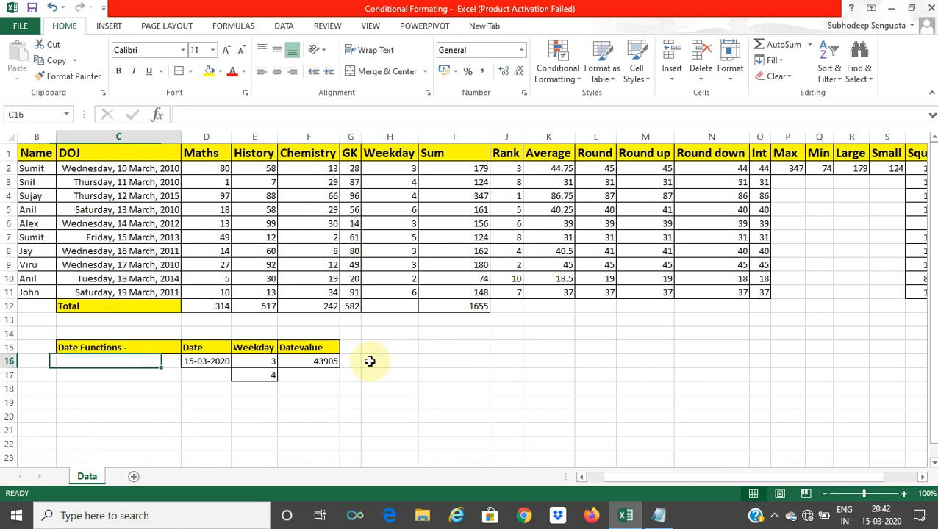
key("Right")
key("Right")
key("Right")
key("Right")
key("Right")
key("Right")
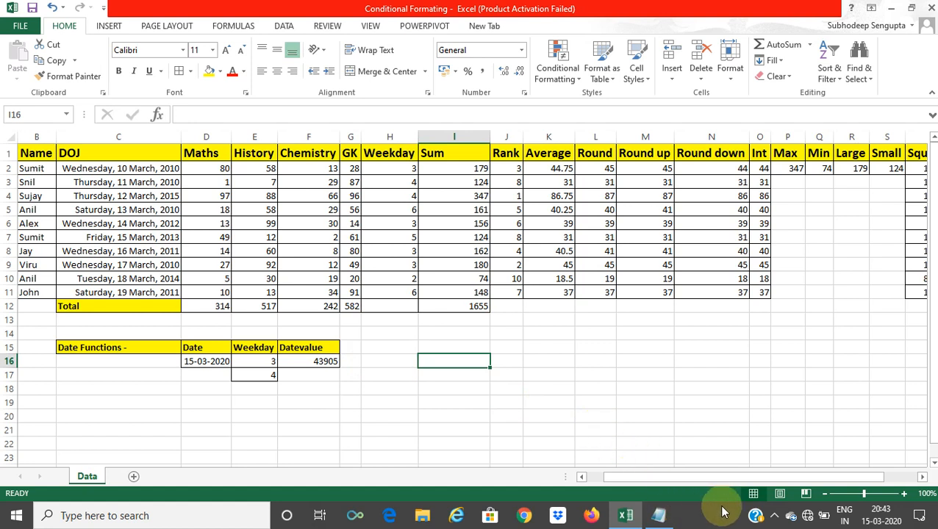
left_click(774, 515)
left_click(802, 487)
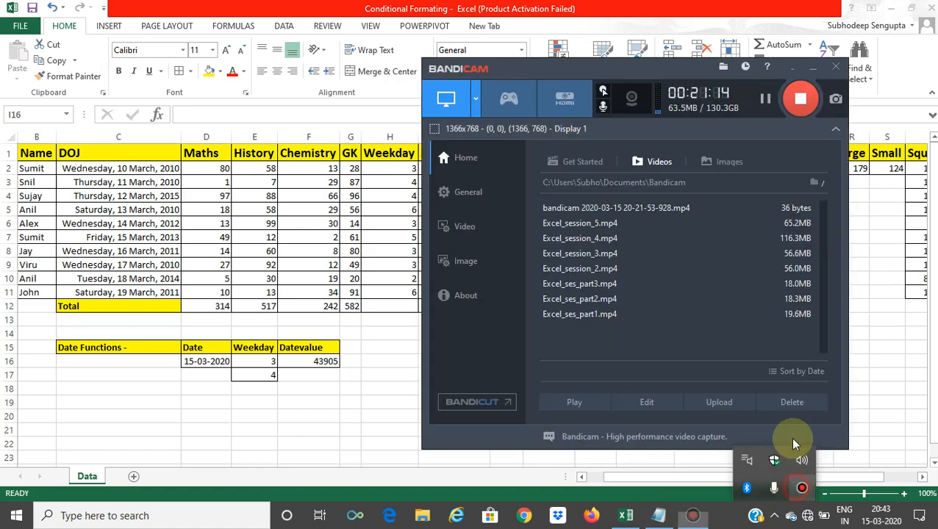